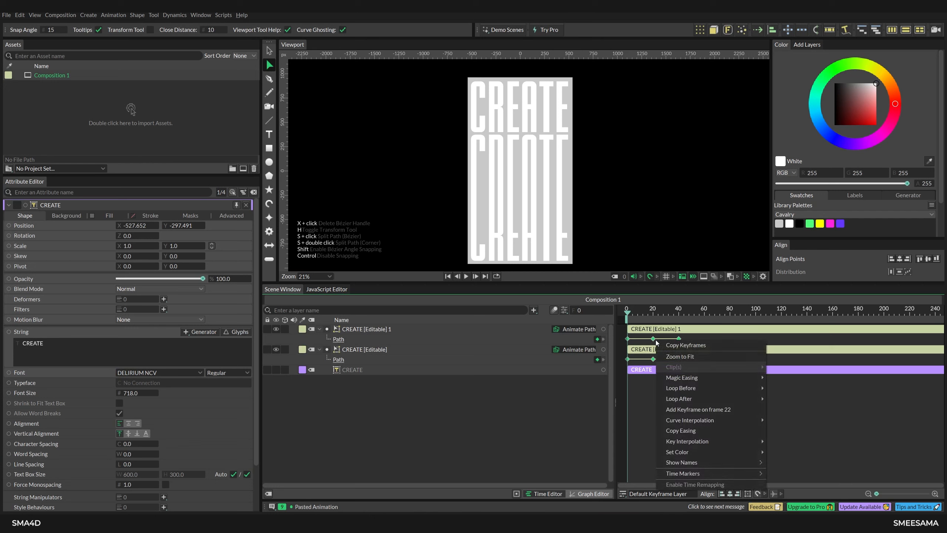
Step: Apply the Slow In, Slow Out magic easing to the path keyframes of both editable CREATE layers and play the animation
{"action": "mouse_move", "coordinate": [684, 376]}
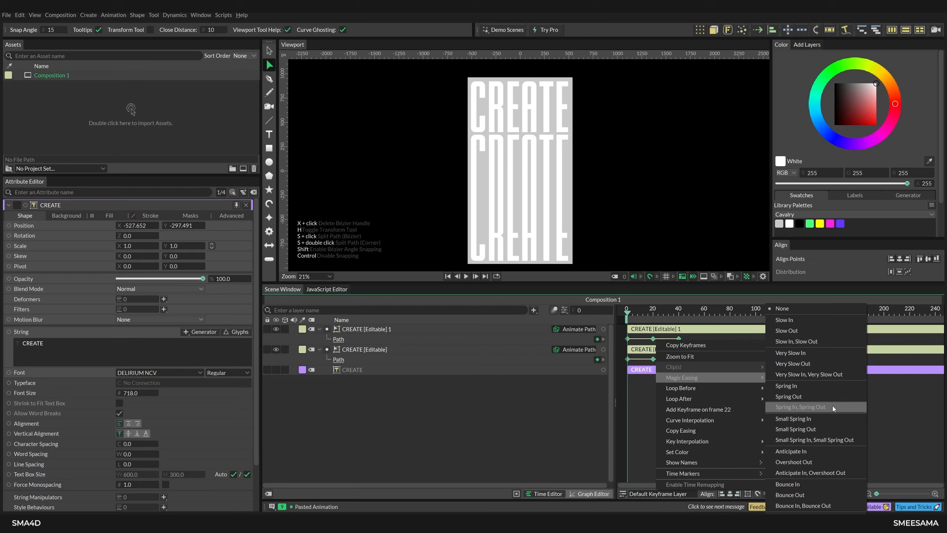
{"action": "left_click", "coordinate": [822, 340]}
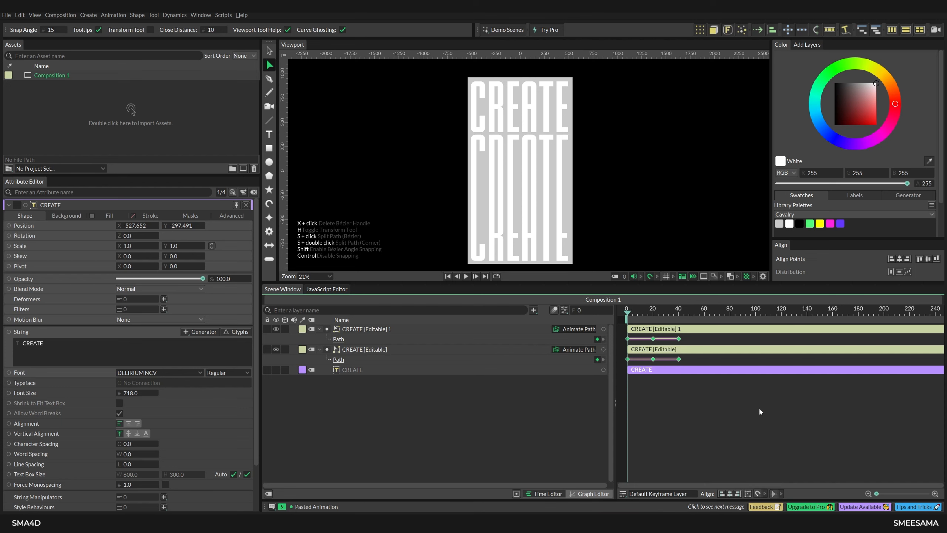
{"action": "left_click_drag", "start_coordinate": [759, 409], "coordinate": [627, 349]}
{"action": "key", "text": "space"}
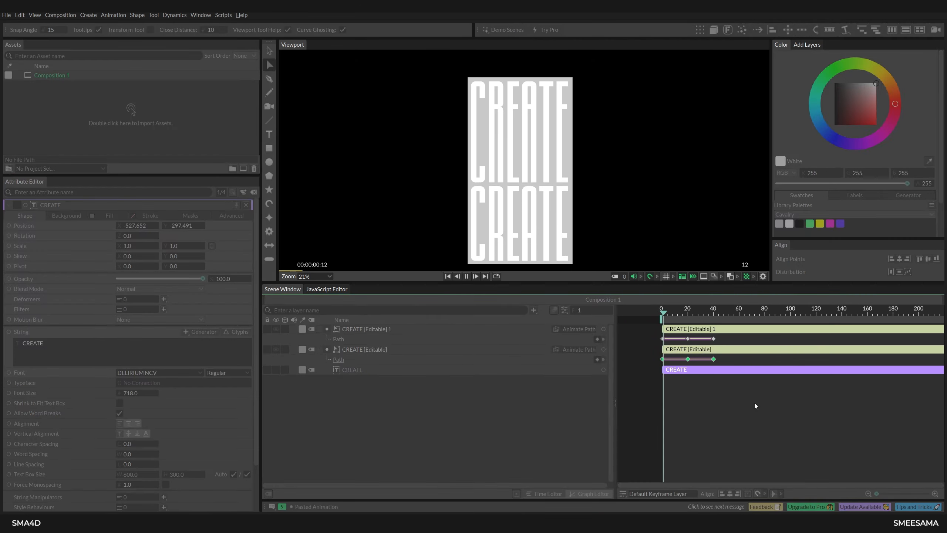
Step: Change the magic easing of both CREATE layers' path keyframes to Anticipate In, Overshoot Out and preview the motion
{"action": "left_click_drag", "start_coordinate": [765, 417], "coordinate": [662, 328]}
{"action": "right_click", "coordinate": [687, 342]}
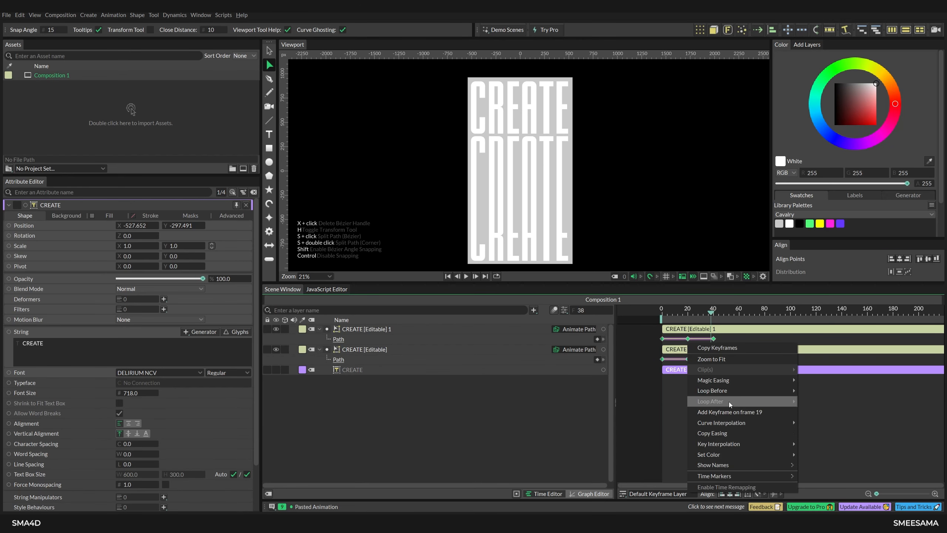
{"action": "mouse_move", "coordinate": [697, 392]}
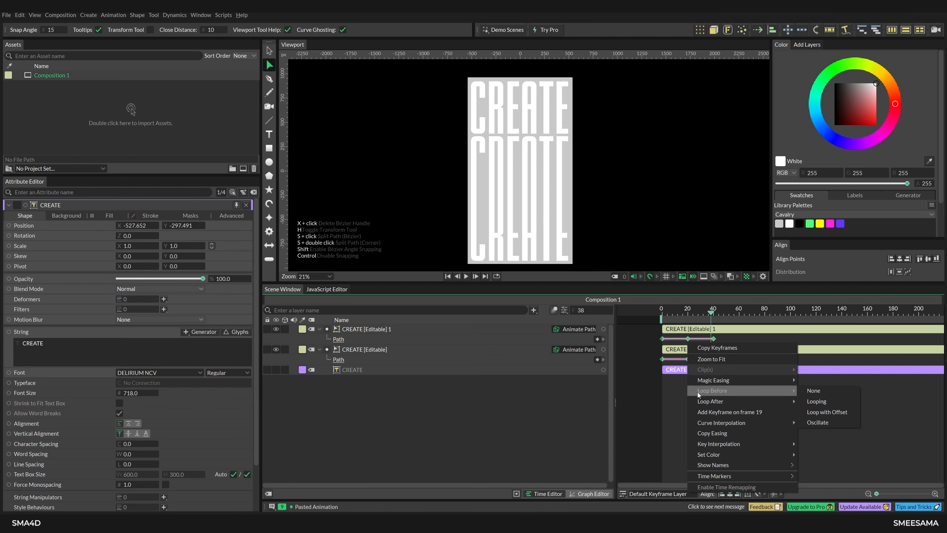
{"action": "mouse_move", "coordinate": [731, 382]}
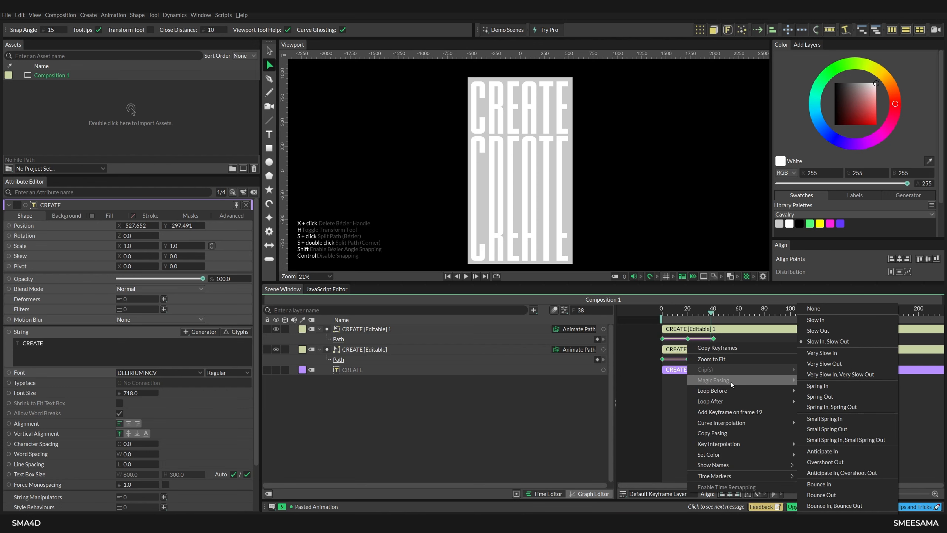
{"action": "left_click", "coordinate": [870, 473]}
{"action": "key", "text": "space"}
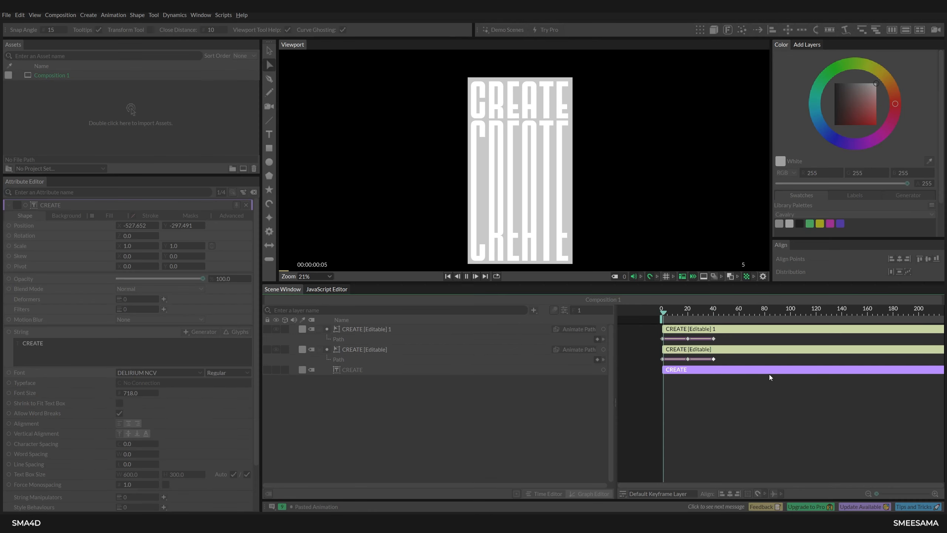
{"action": "key", "text": "space"}
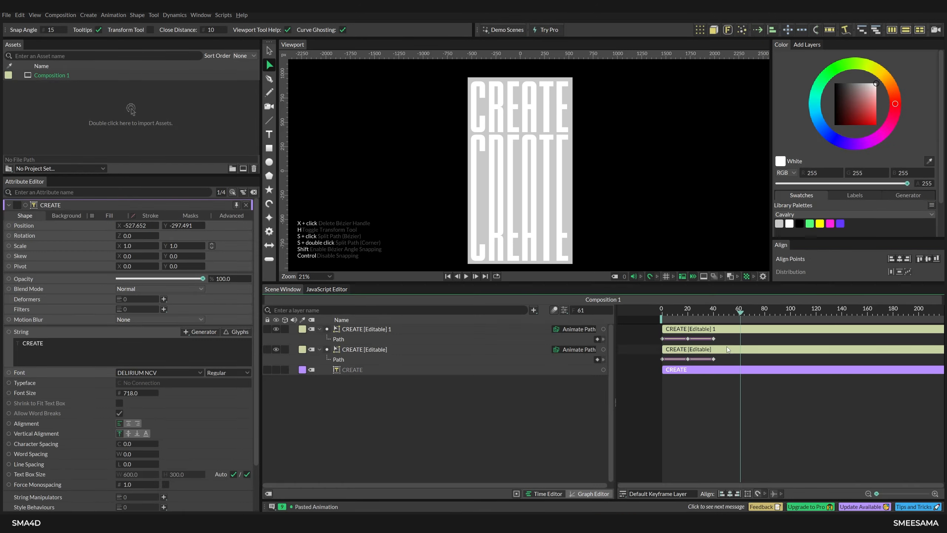
{"action": "key", "text": "space"}
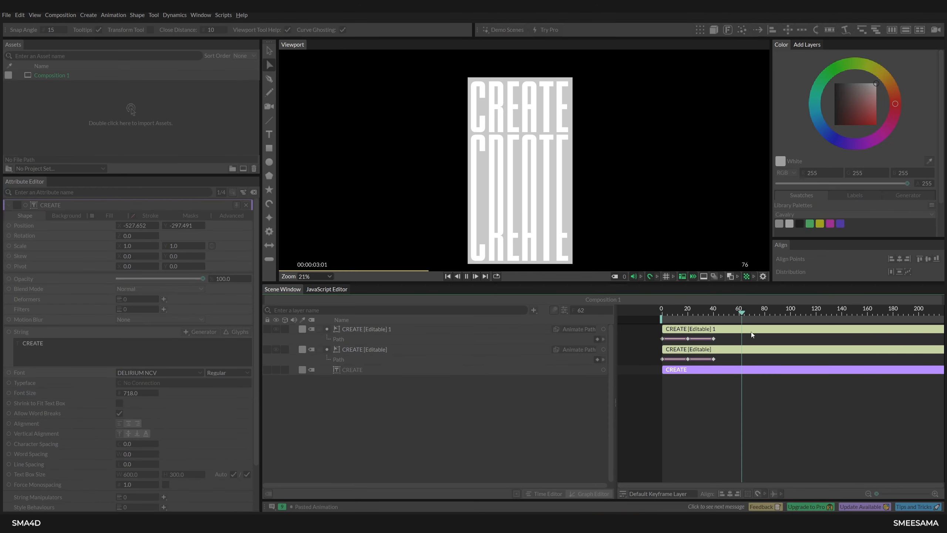
Step: Set Loop After to Looping for the path keyframes of both CREATE layers and play the loop from the first frame
{"action": "left_click_drag", "start_coordinate": [763, 312], "coordinate": [654, 320]}
{"action": "left_click_drag", "start_coordinate": [755, 396], "coordinate": [643, 319]}
{"action": "right_click", "coordinate": [676, 338]}
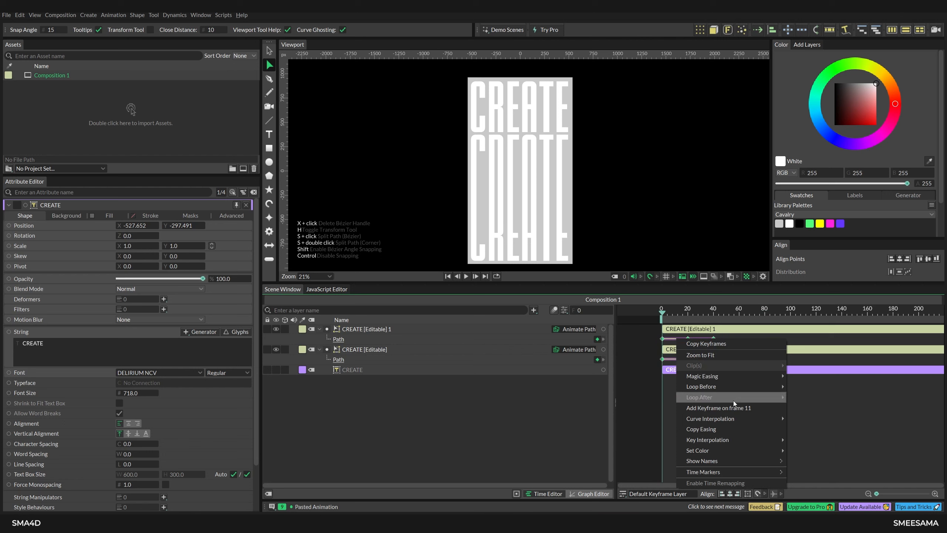
{"action": "mouse_move", "coordinate": [722, 388]}
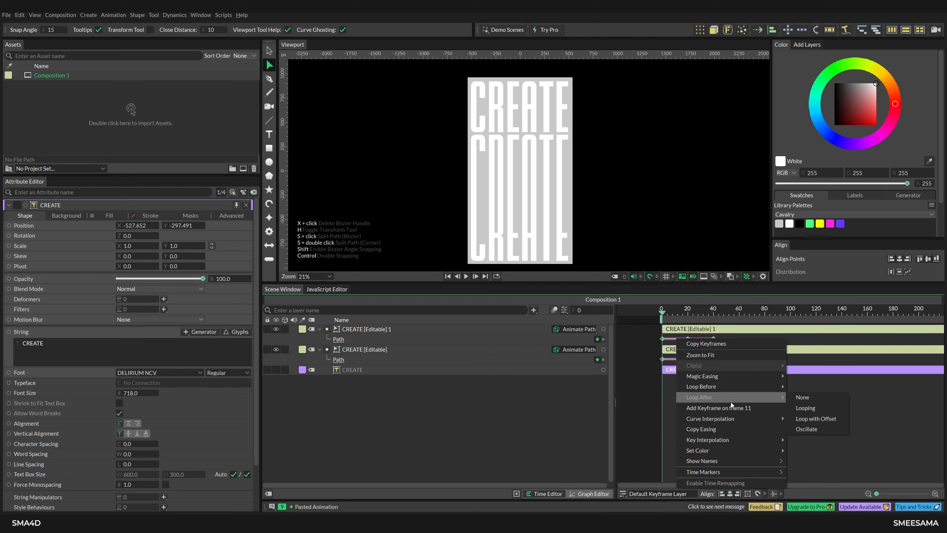
{"action": "left_click", "coordinate": [818, 408]}
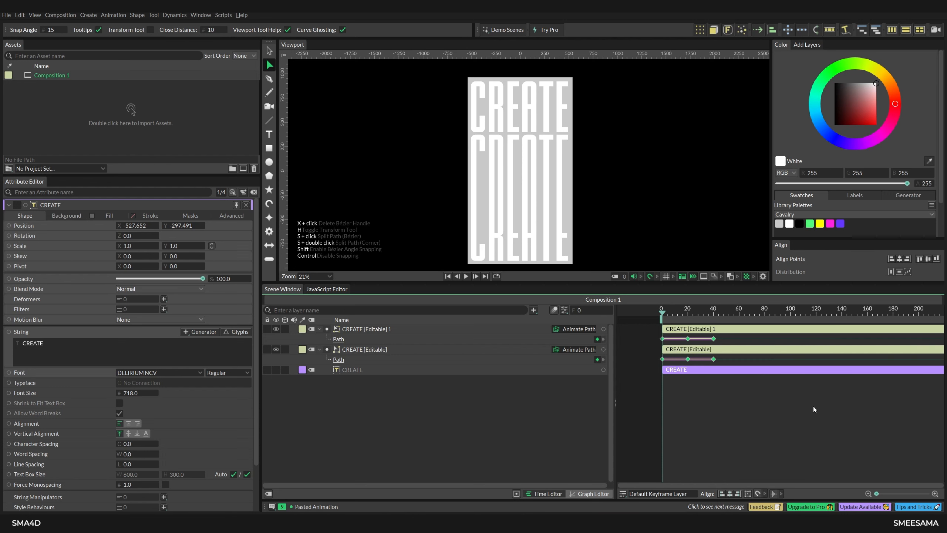
{"action": "right_click", "coordinate": [692, 347]}
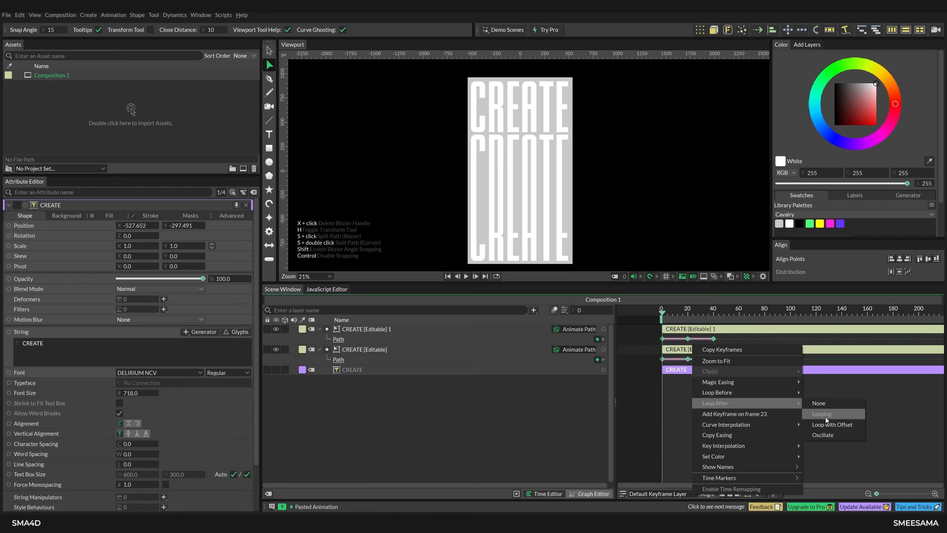
{"action": "left_click", "coordinate": [825, 415]}
{"action": "key", "text": "space"}
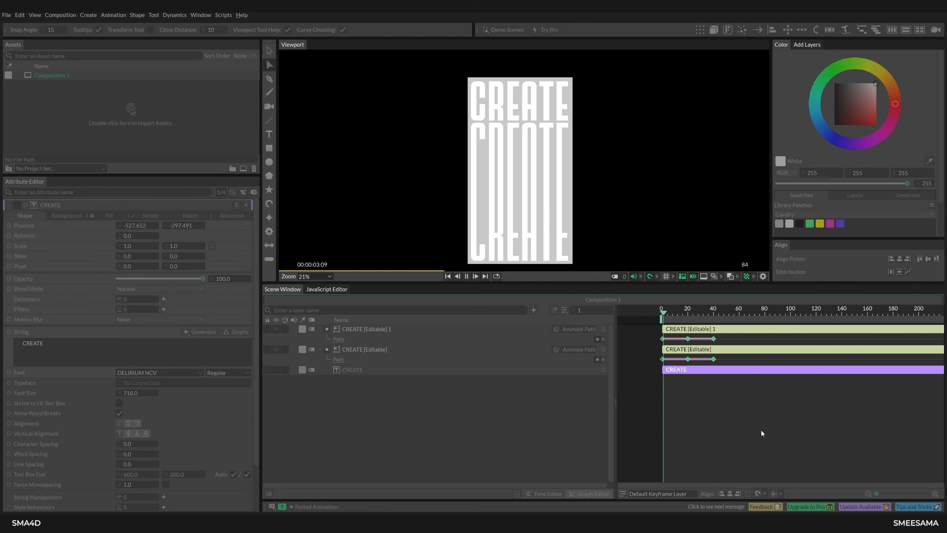
{"action": "key", "text": "space"}
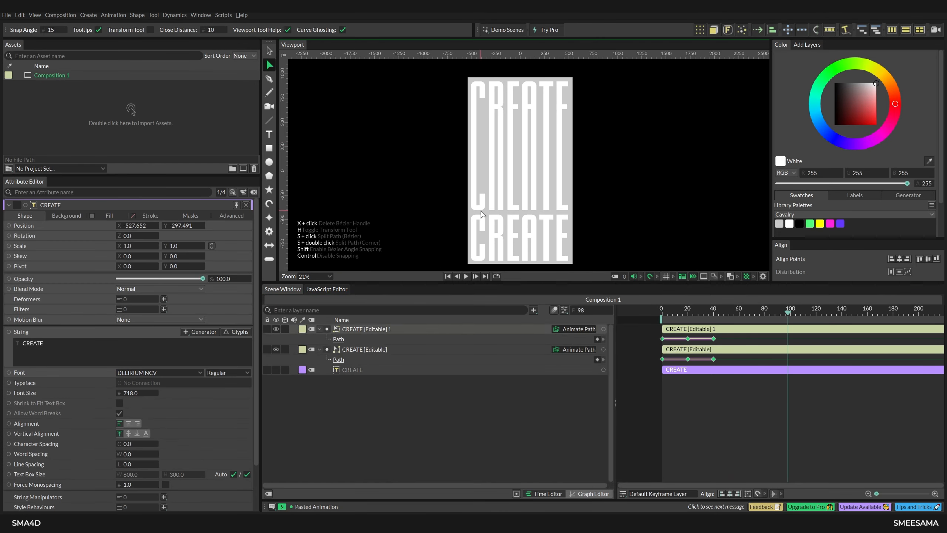
{"action": "key", "text": "space"}
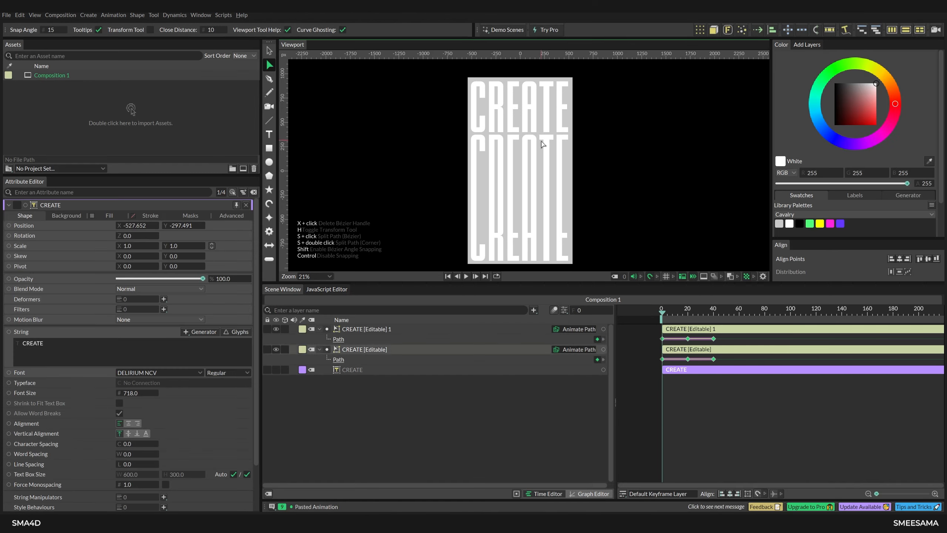
{"action": "key", "text": "space"}
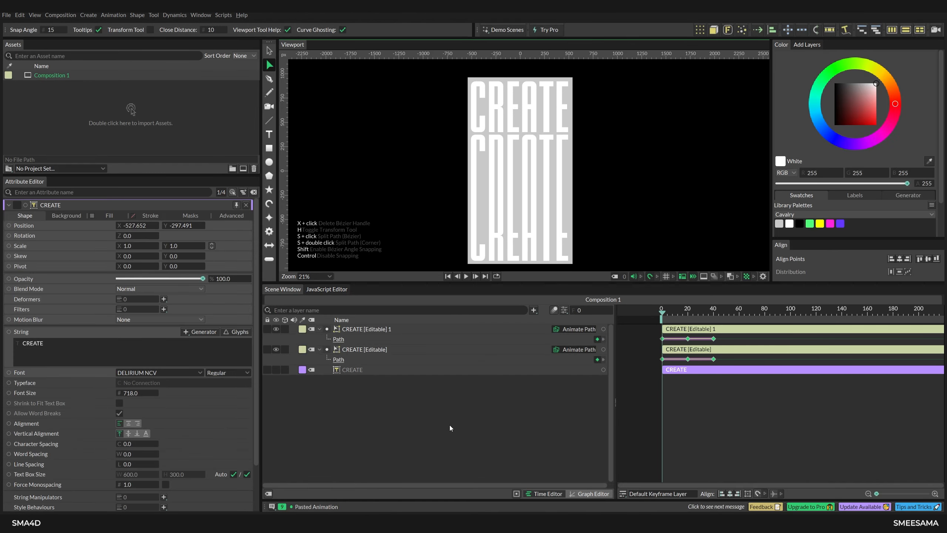
Step: Create a new composition that contains Composition 1 as a nested layer
{"action": "left_click", "coordinate": [50, 75]}
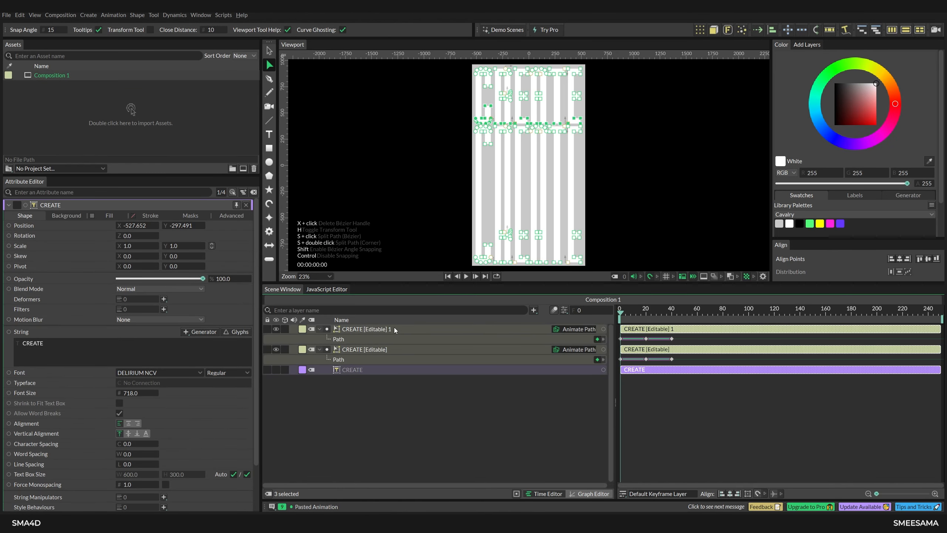
{"action": "left_click", "coordinate": [428, 421]}
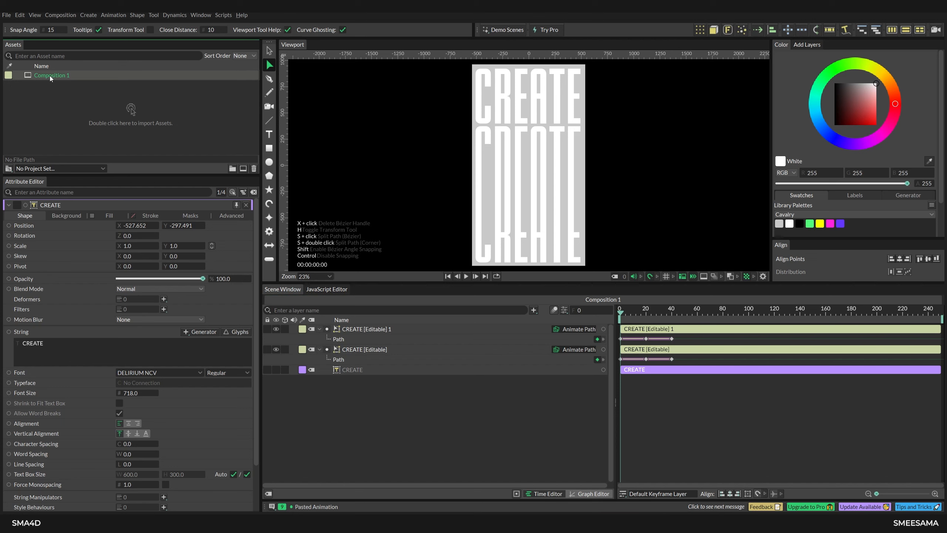
{"action": "left_click_drag", "start_coordinate": [50, 75], "coordinate": [243, 169]}
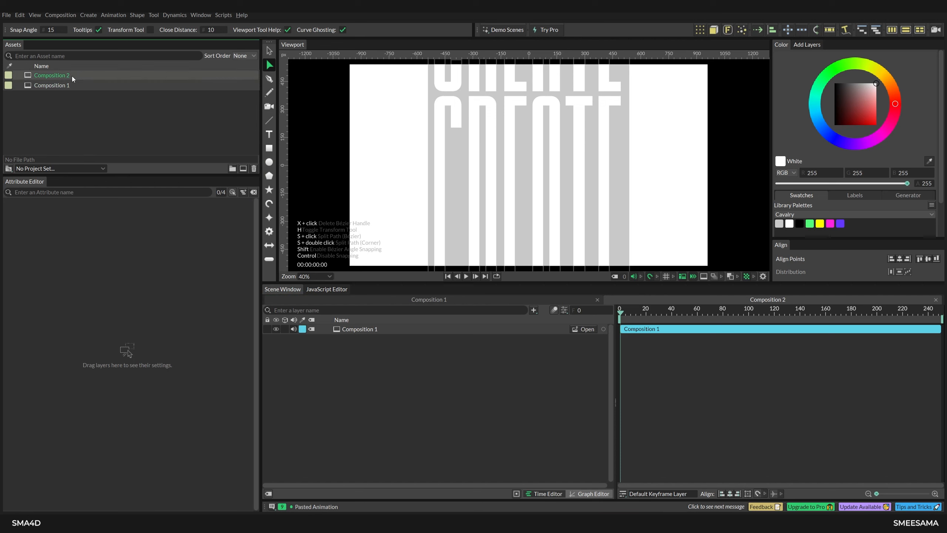
{"action": "scroll", "coordinate": [418, 126], "scroll_direction": "down", "scroll_amount": 2}
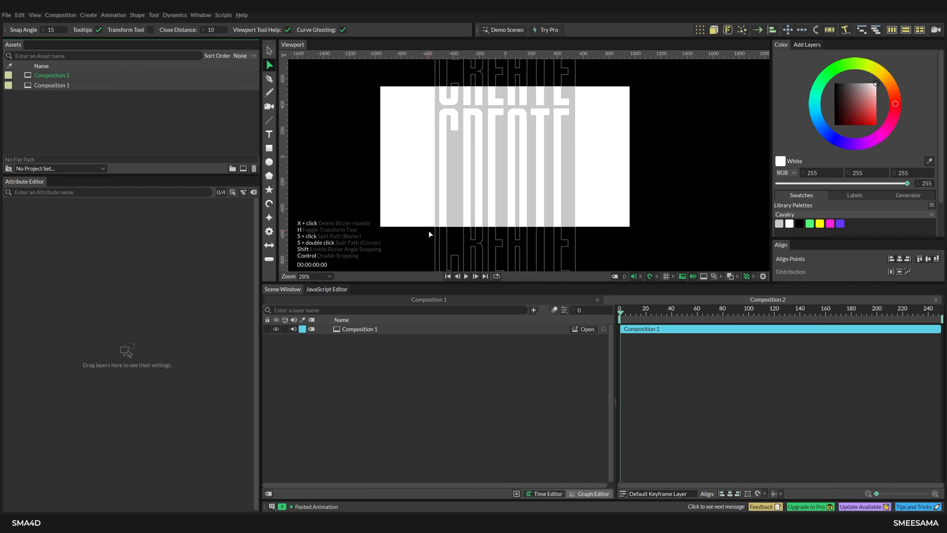
Step: Set the resolution of Composition 2 to 1080x1920 (1080p 9:16)
{"action": "left_click", "coordinate": [60, 15]}
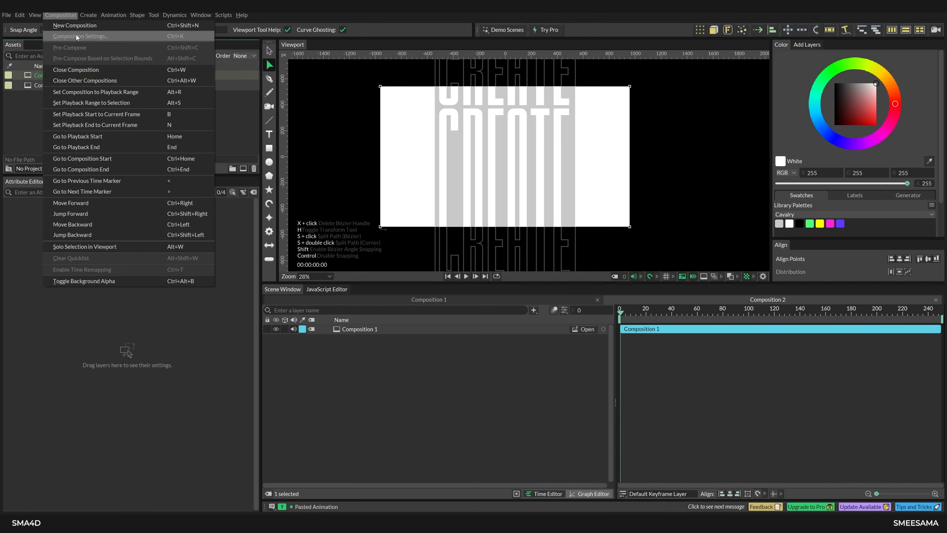
{"action": "left_click", "coordinate": [74, 38]}
{"action": "left_click", "coordinate": [563, 140]}
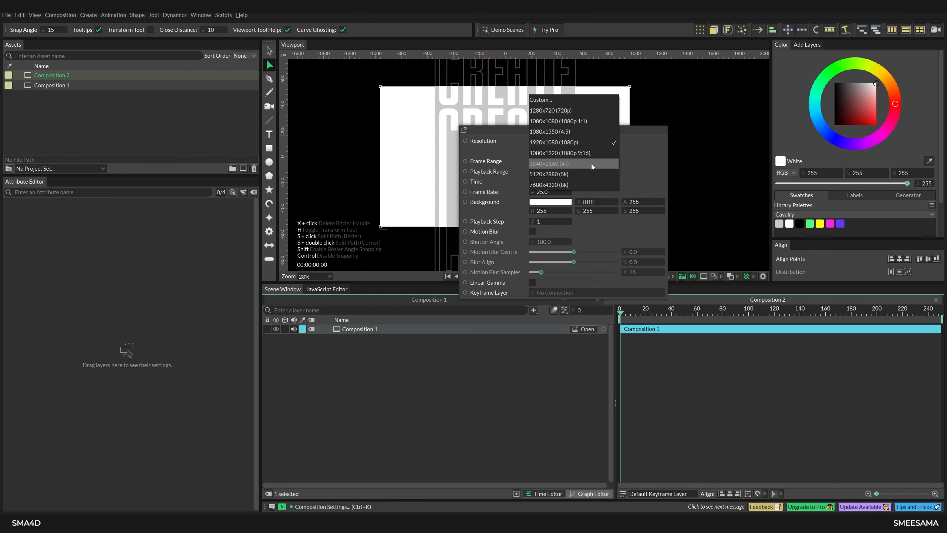
{"action": "left_click", "coordinate": [589, 154]}
{"action": "left_click", "coordinate": [373, 186]}
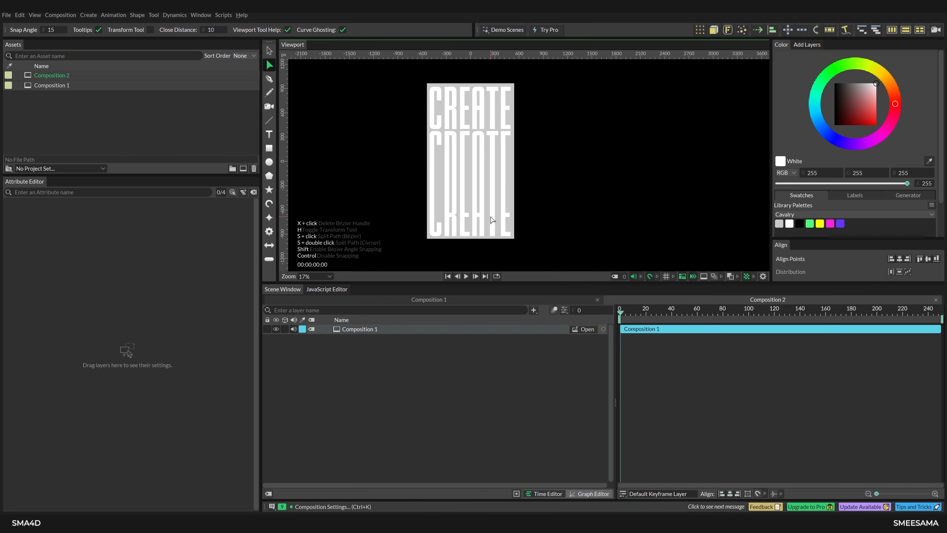
Step: Load the nested Composition 1 layer's attributes and show its mask settings
{"action": "left_click", "coordinate": [62, 76]}
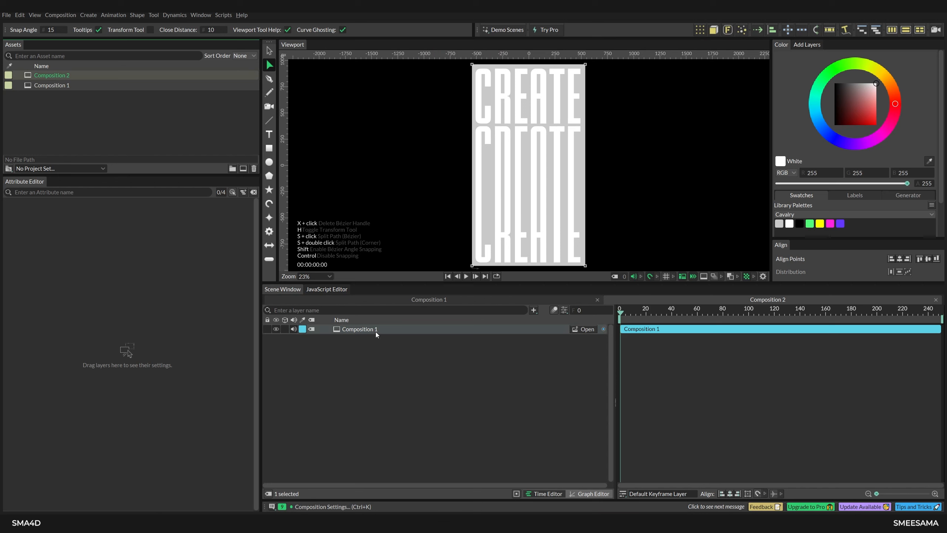
{"action": "scroll", "coordinate": [497, 172], "scroll_direction": "down", "scroll_amount": 1}
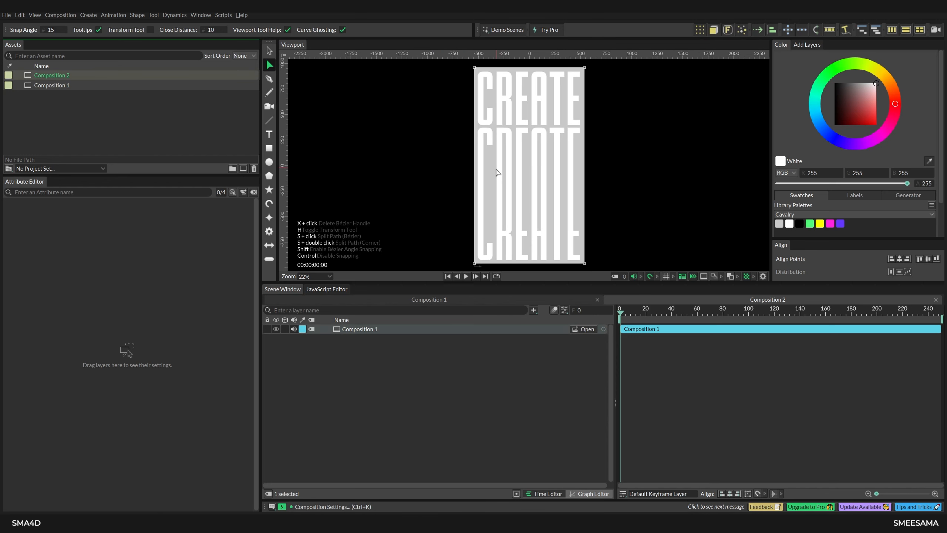
{"action": "left_click", "coordinate": [391, 332]}
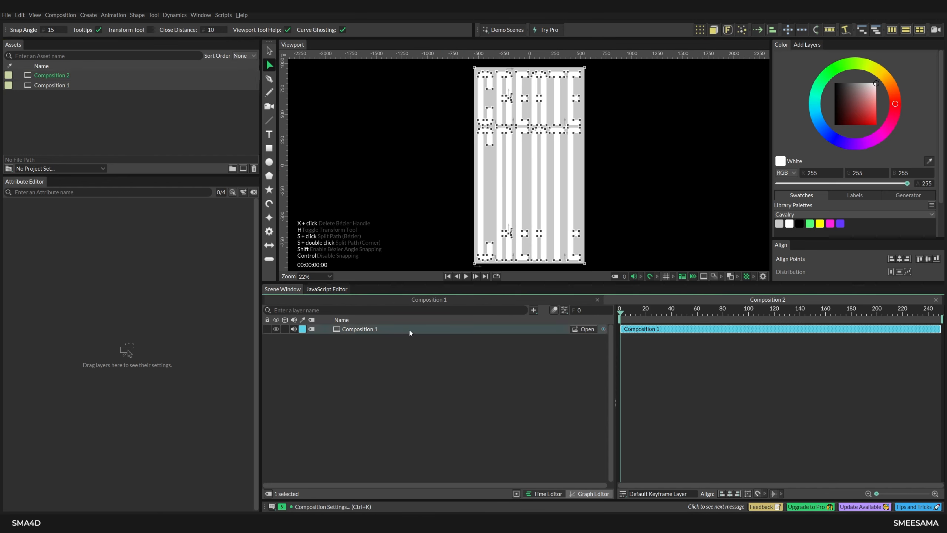
{"action": "left_click", "coordinate": [409, 330]}
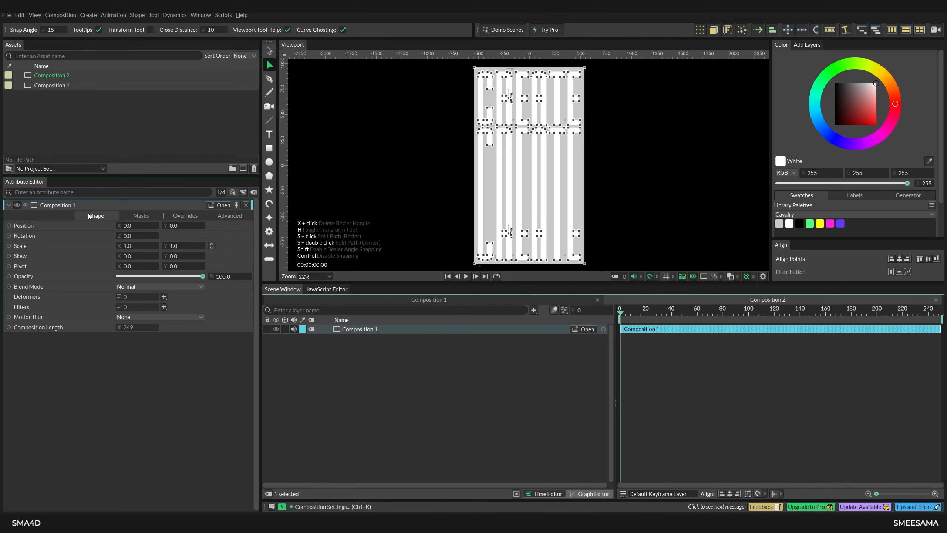
{"action": "left_click", "coordinate": [138, 216]}
{"action": "left_click", "coordinate": [332, 350]}
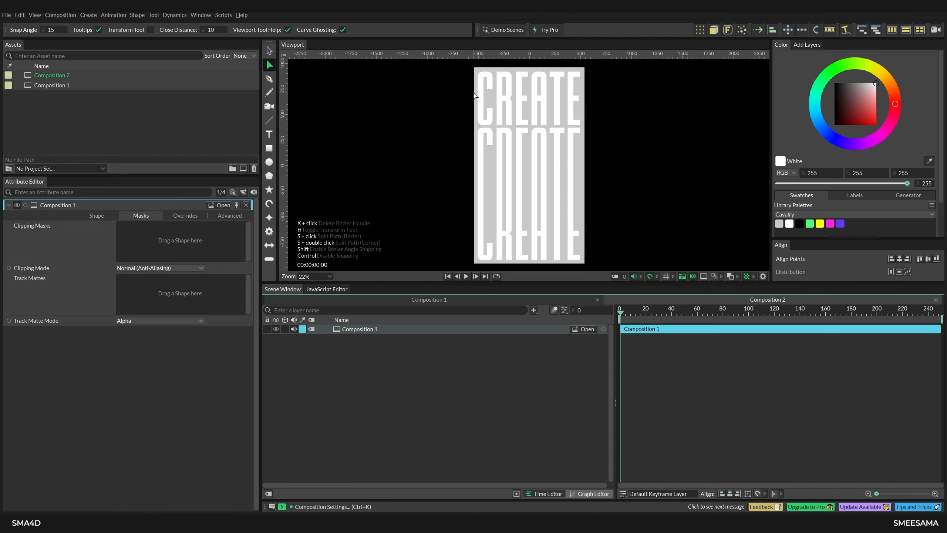
Step: Draw a full-height rectangle about 154 by 1920 over the first letter column and lower its opacity to about 61%
{"action": "scroll", "coordinate": [522, 123], "scroll_direction": "up", "scroll_amount": 3}
{"action": "scroll", "coordinate": [543, 136], "scroll_direction": "down", "scroll_amount": 3}
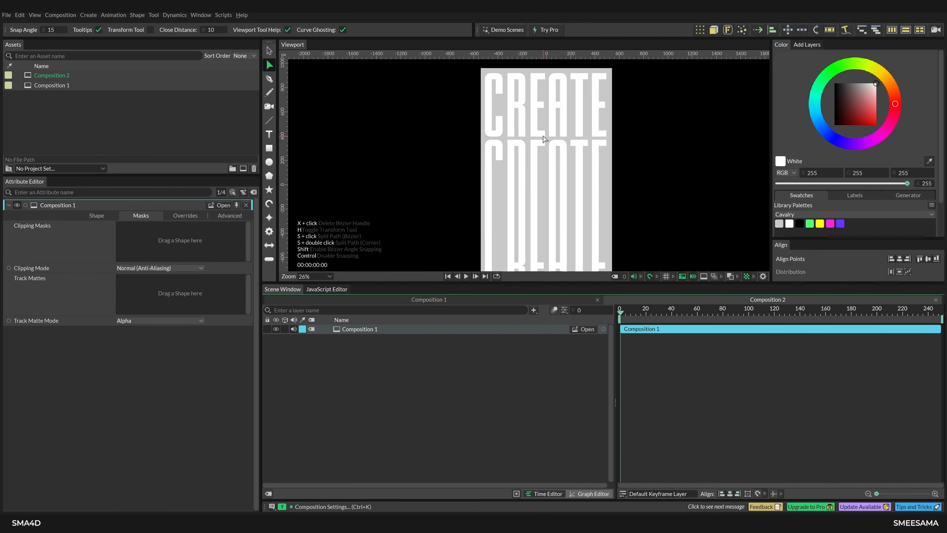
{"action": "scroll", "coordinate": [543, 137], "scroll_direction": "down", "scroll_amount": 1}
{"action": "middle_click_drag", "start_coordinate": [440, 203], "coordinate": [393, 195]}
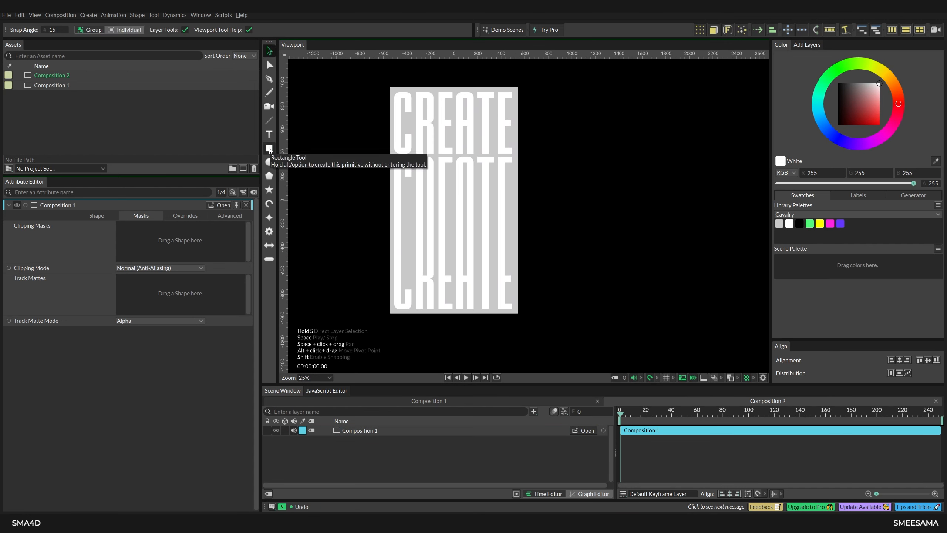
{"action": "left_click", "coordinate": [269, 148]}
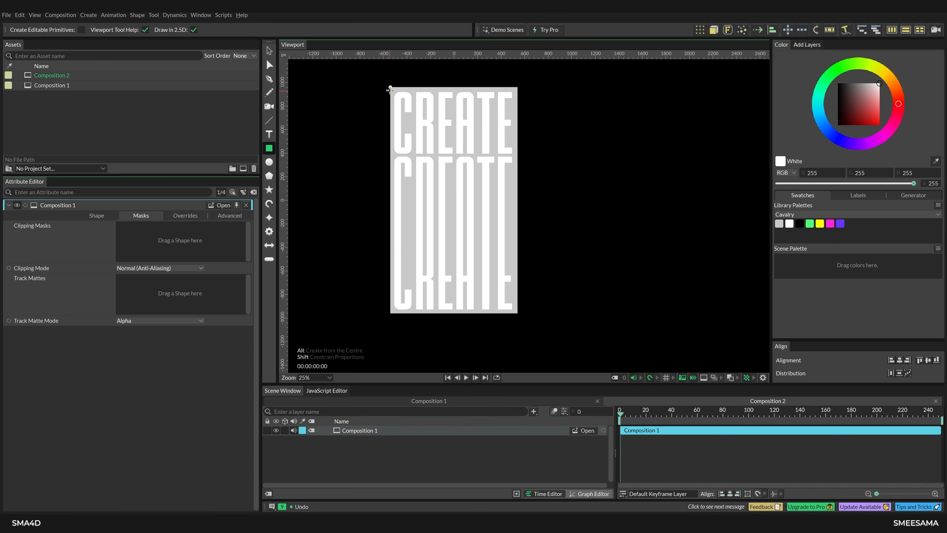
{"action": "scroll", "coordinate": [393, 92], "scroll_direction": "up", "scroll_amount": 3}
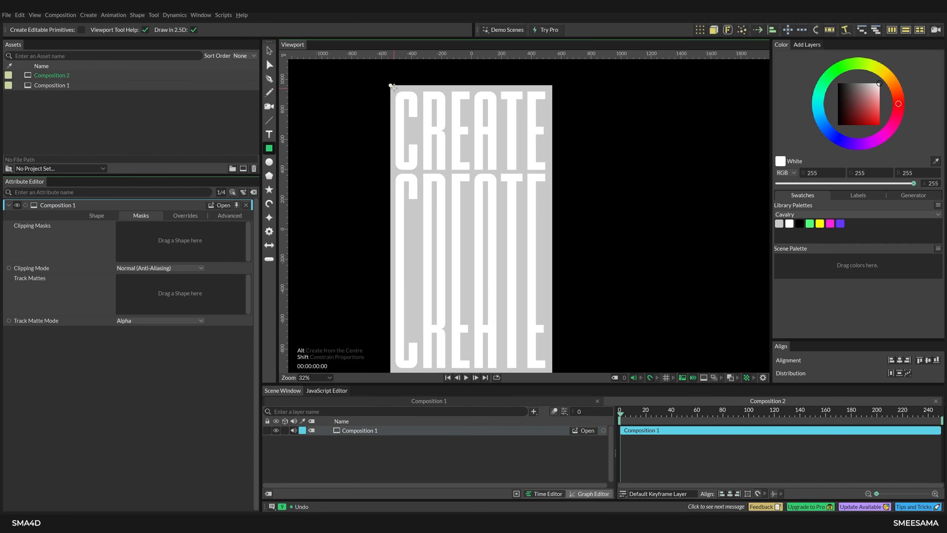
{"action": "left_click_drag", "start_coordinate": [392, 86], "coordinate": [418, 372]}
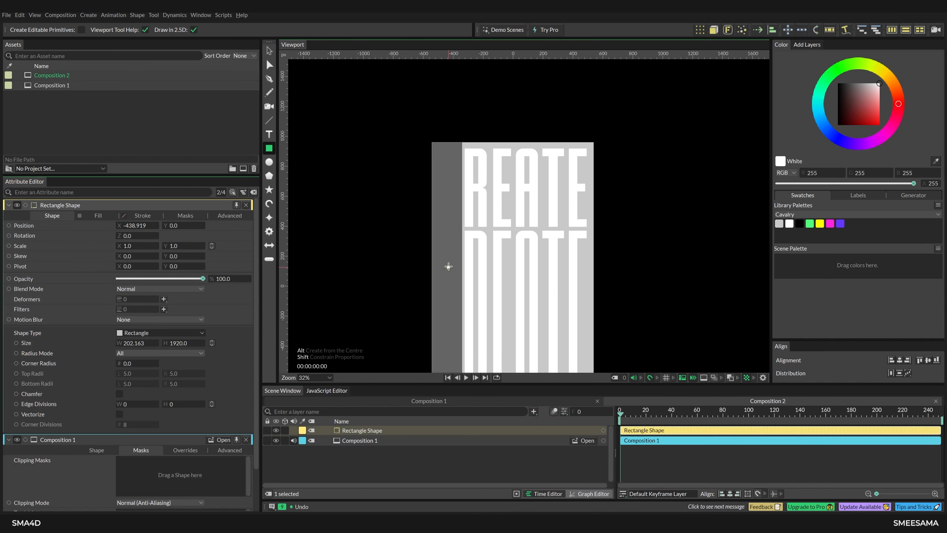
{"action": "scroll", "coordinate": [430, 279], "scroll_direction": "up", "scroll_amount": 2}
{"action": "left_click_drag", "start_coordinate": [249, 279], "coordinate": [238, 279]}
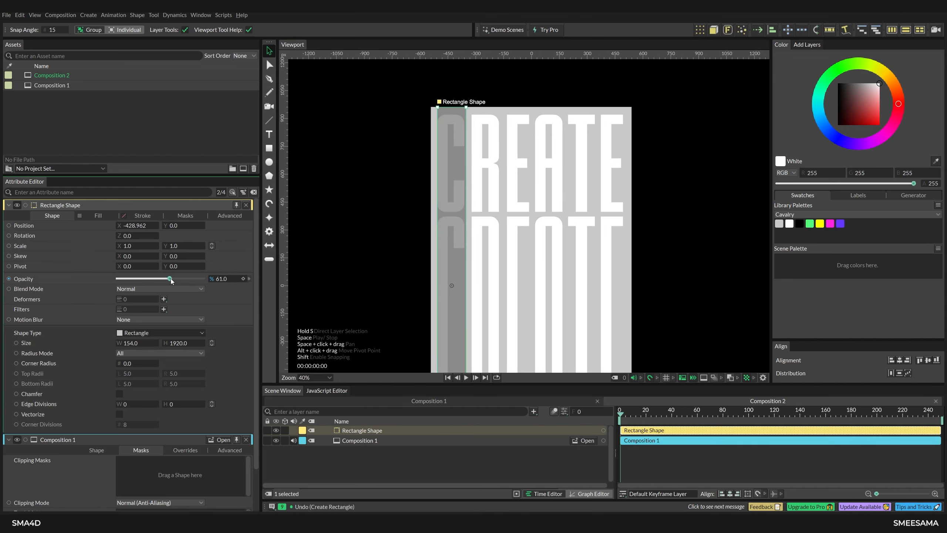
Step: Rename the rectangle layer over the first letter column to Shape 1
{"action": "scroll", "coordinate": [447, 175], "scroll_direction": "up", "scroll_amount": 2}
{"action": "scroll", "coordinate": [440, 187], "scroll_direction": "up", "scroll_amount": 6}
{"action": "scroll", "coordinate": [427, 193], "scroll_direction": "down", "scroll_amount": 2}
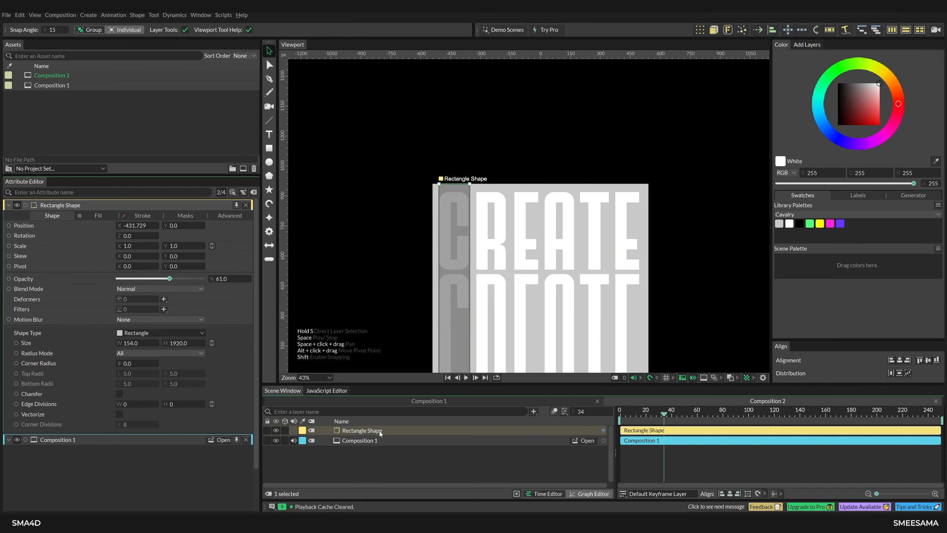
{"action": "double_click", "coordinate": [380, 431]}
{"action": "type", "text": "Shape 1"}
{"action": "key", "text": "Return"}
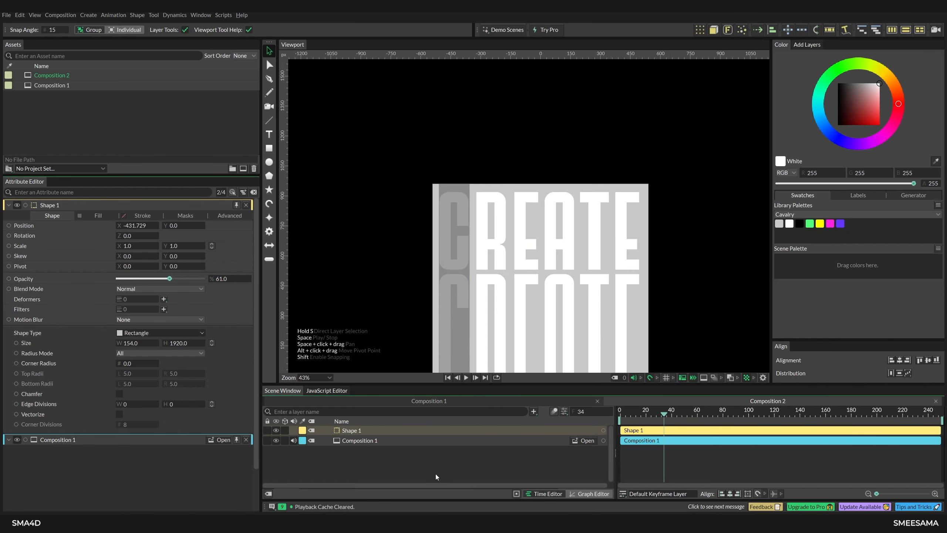
Step: Duplicate Shape 1 with the copy over the R column, and duplicate the nested Composition 1 layer
{"action": "left_click_drag", "start_coordinate": [460, 192], "coordinate": [505, 182]}
{"action": "key", "text": "ctrl+z"}
{"action": "key", "text": "ctrl+d"}
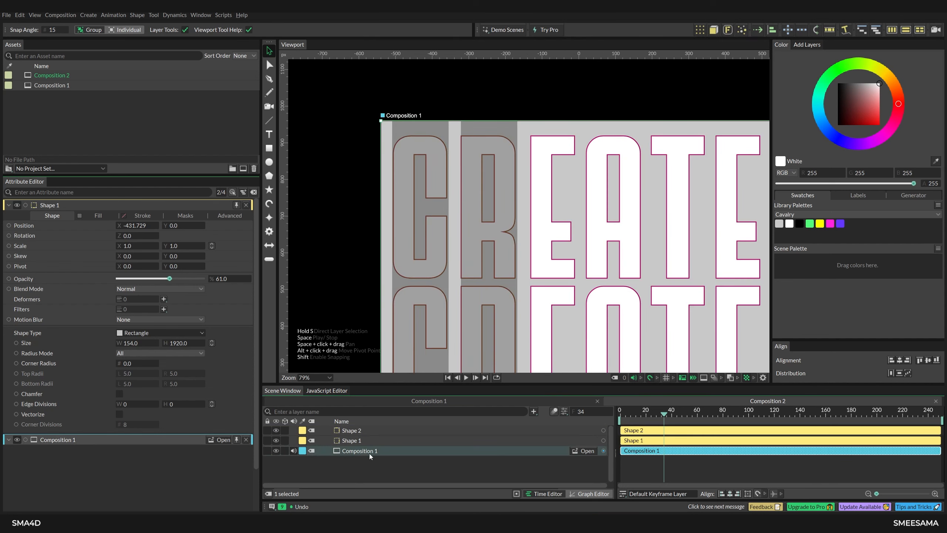
{"action": "key", "text": "ctrl+d"}
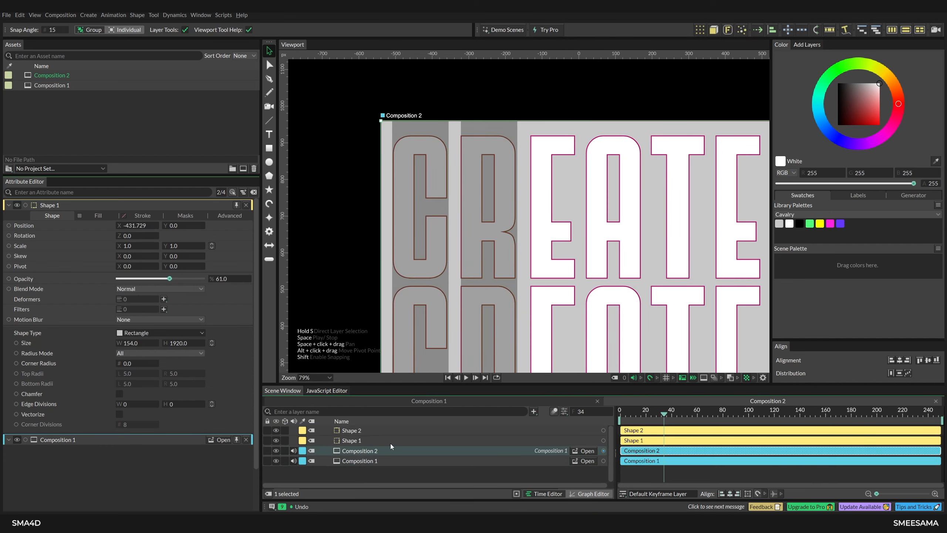
Step: Duplicate the R column's rectangle and align the copy over the first E column
{"action": "scroll", "coordinate": [484, 203], "scroll_direction": "down", "scroll_amount": 3}
{"action": "left_click", "coordinate": [490, 173]}
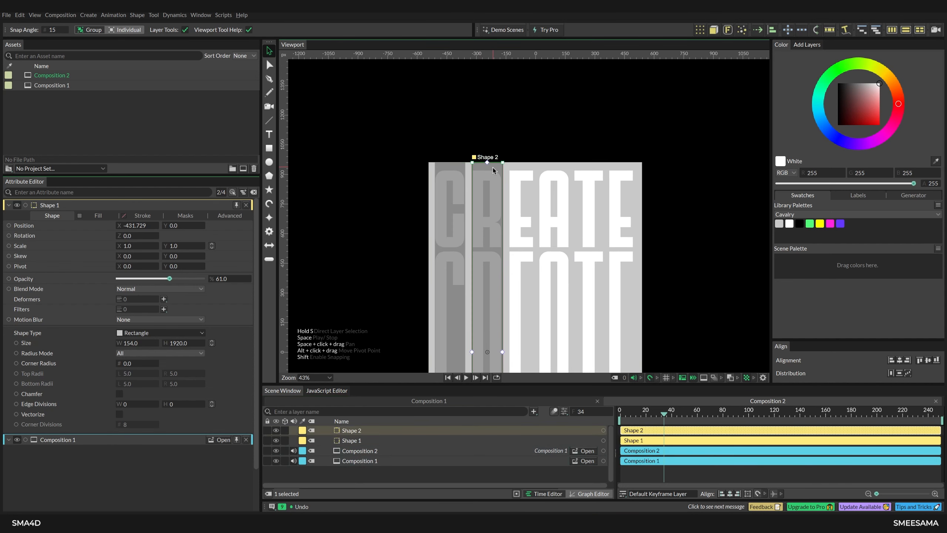
{"action": "key", "text": "ctrl+d"}
{"action": "left_click_drag", "start_coordinate": [493, 170], "coordinate": [523, 170]}
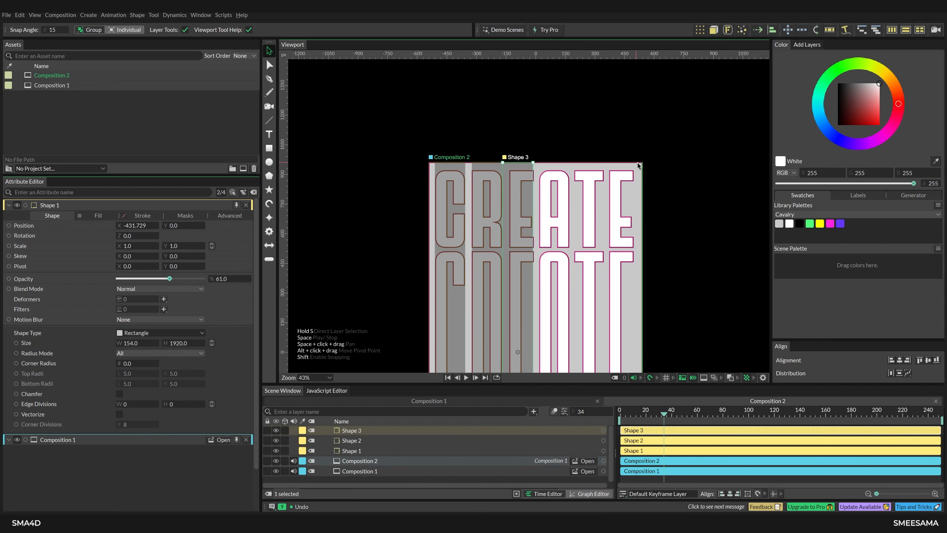
{"action": "key", "text": "Right"}
{"action": "key", "text": "Right"}
{"action": "key", "text": "Right"}
{"action": "key", "text": "Right"}
{"action": "key", "text": "Right"}
{"action": "key", "text": "Right"}
{"action": "key", "text": "Right"}
{"action": "key", "text": "Right"}
{"action": "key", "text": "Right"}
{"action": "key", "text": "Right"}
{"action": "key", "text": "Right"}
{"action": "key", "text": "Right"}
{"action": "key", "text": "Right"}
{"action": "key", "text": "Right"}
{"action": "key", "text": "Right"}
{"action": "key", "text": "Right"}
{"action": "key", "text": "Right"}
Step: Duplicate the rectangle twice more, placing the copies over the A and T columns at full height
{"action": "key", "text": "ctrl+d"}
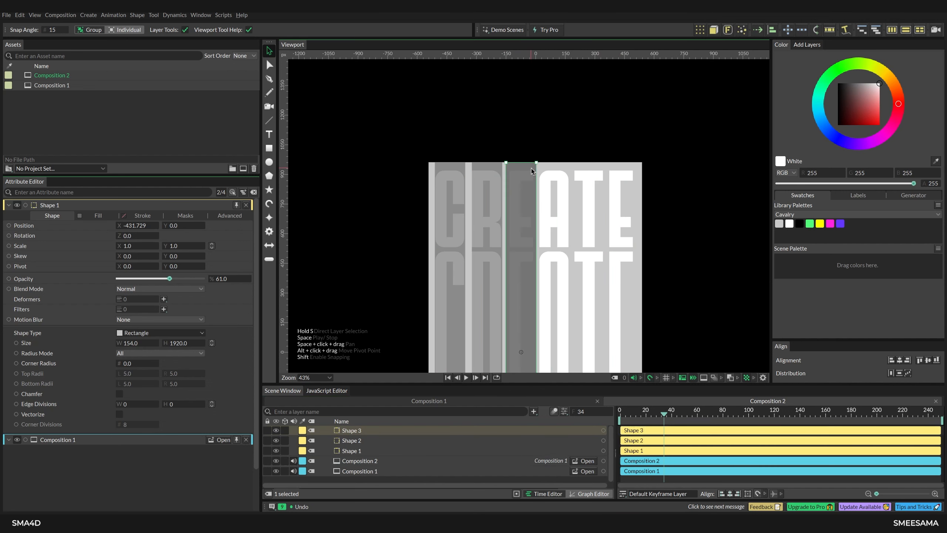
{"action": "left_click_drag", "start_coordinate": [532, 171], "coordinate": [565, 172]}
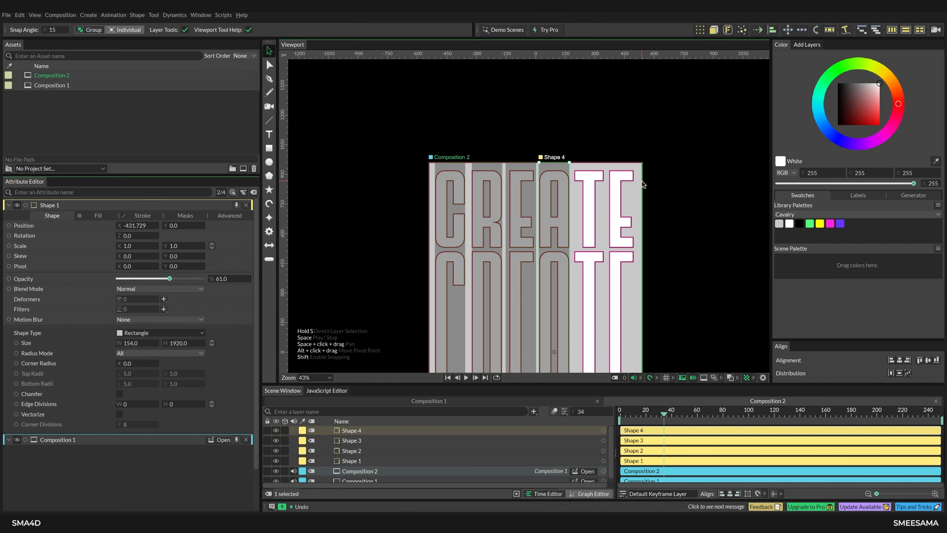
{"action": "scroll", "coordinate": [531, 205], "scroll_direction": "up", "scroll_amount": 4}
{"action": "middle_click_drag", "start_coordinate": [531, 205], "coordinate": [358, 147]}
{"action": "key", "text": "ctrl+d"}
{"action": "left_click_drag", "start_coordinate": [407, 93], "coordinate": [458, 93]}
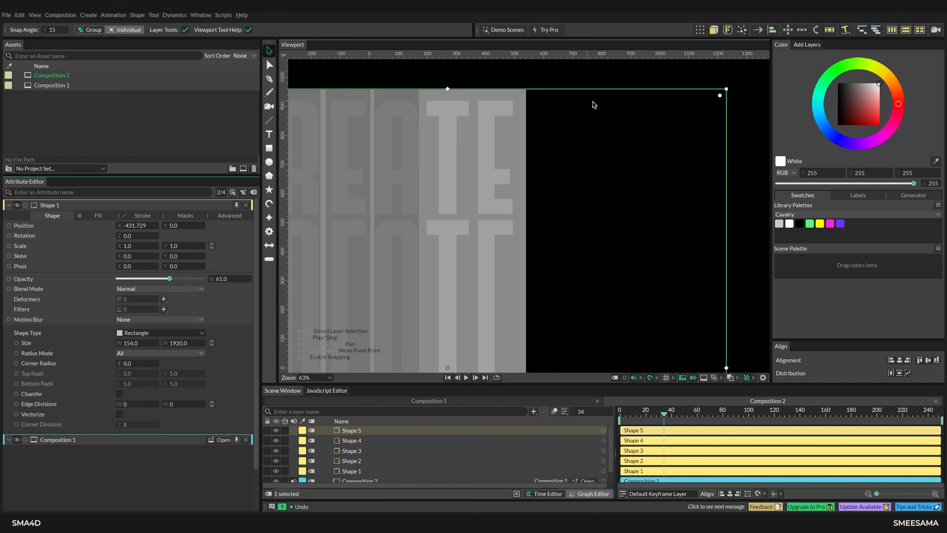
{"action": "key", "text": "ctrl+z"}
{"action": "left_click_drag", "start_coordinate": [449, 91], "coordinate": [530, 94], "text": "shift"}
{"action": "key", "text": "ctrl+z"}
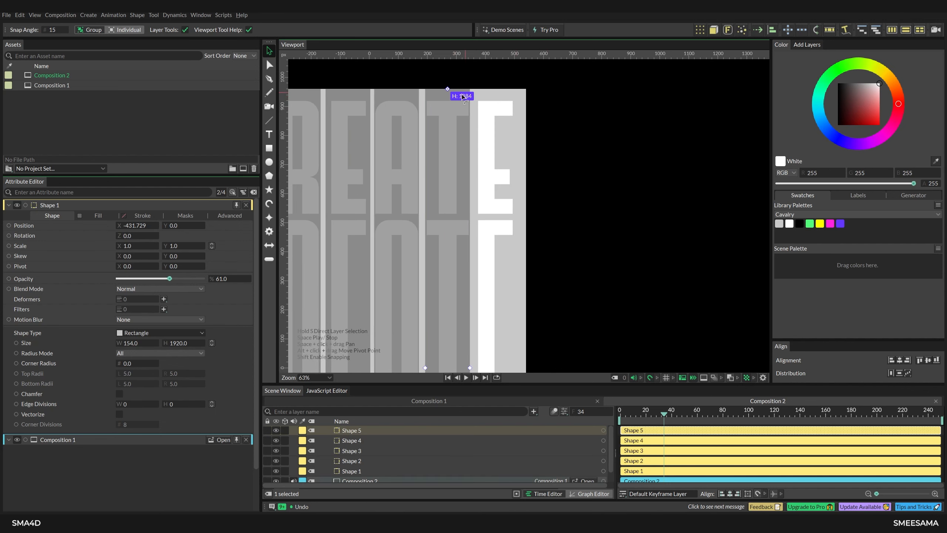
Step: Duplicate the T column's rectangle and nudge the copy into place over the last E column
{"action": "key", "text": "ctrl+d"}
{"action": "left_click_drag", "start_coordinate": [441, 98], "coordinate": [498, 103], "text": "shift"}
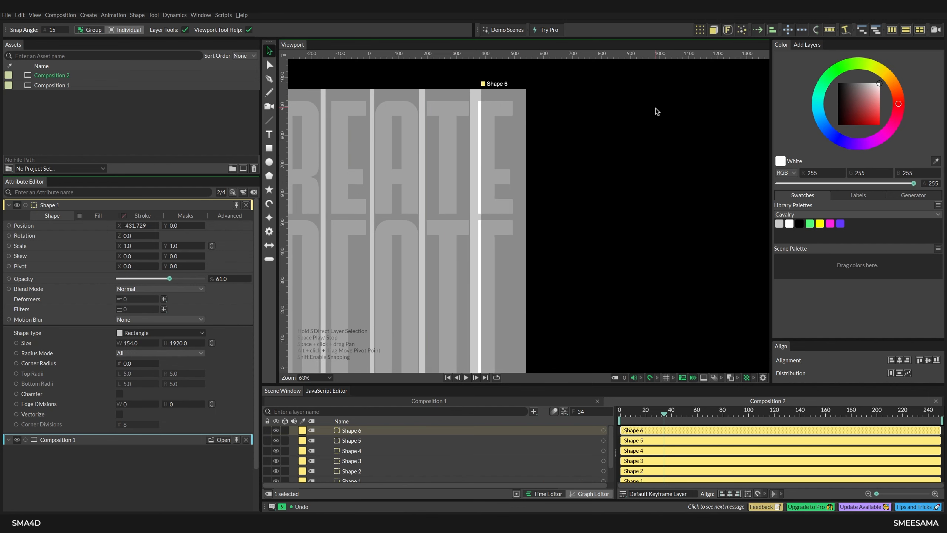
{"action": "key", "text": "shift+Left"}
{"action": "key", "text": "shift+Left"}
{"action": "key", "text": "shift+Left"}
{"action": "key", "text": "shift+Left"}
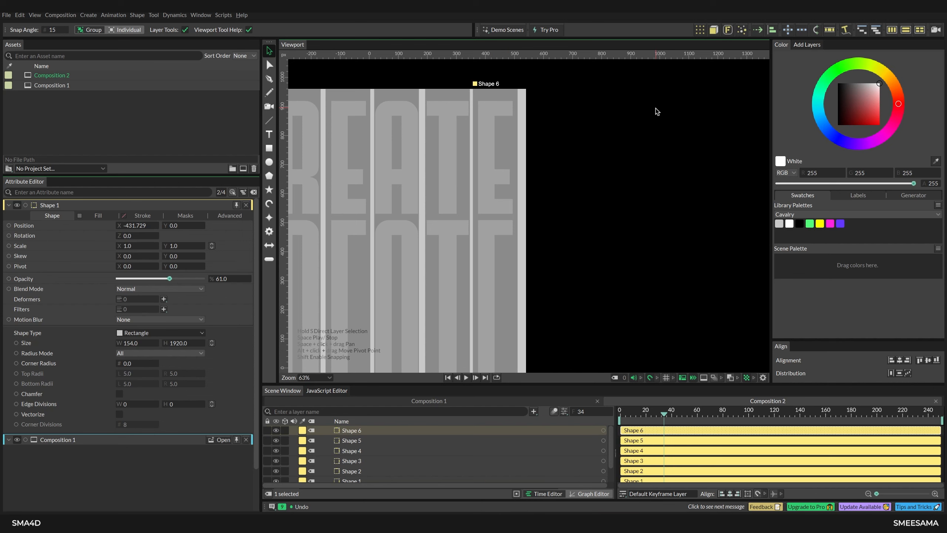
Step: Duplicate the nested composition layer until there are six copies, and enlarge the layer list area
{"action": "scroll", "coordinate": [561, 212], "scroll_direction": "down", "scroll_amount": 5}
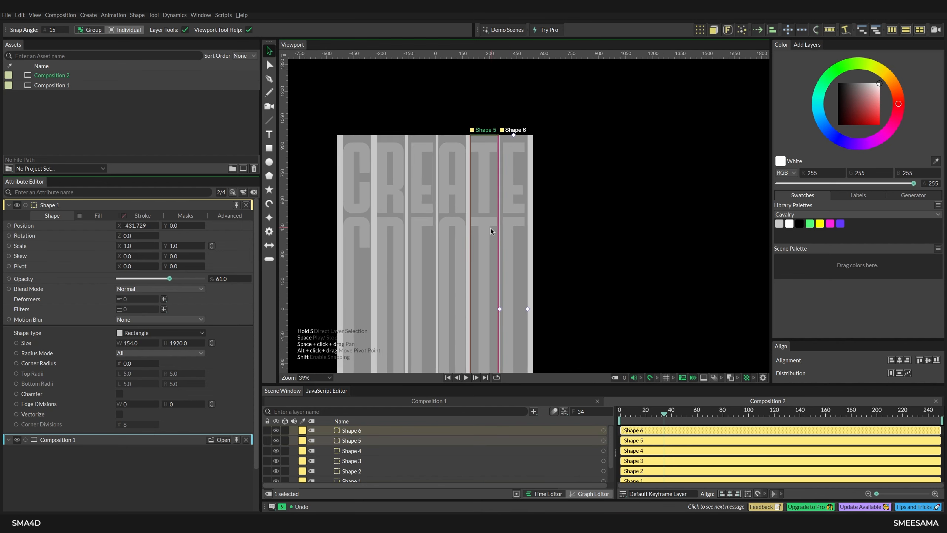
{"action": "middle_click_drag", "start_coordinate": [613, 310], "coordinate": [638, 183]}
{"action": "scroll", "coordinate": [380, 459], "scroll_direction": "down", "scroll_amount": 2}
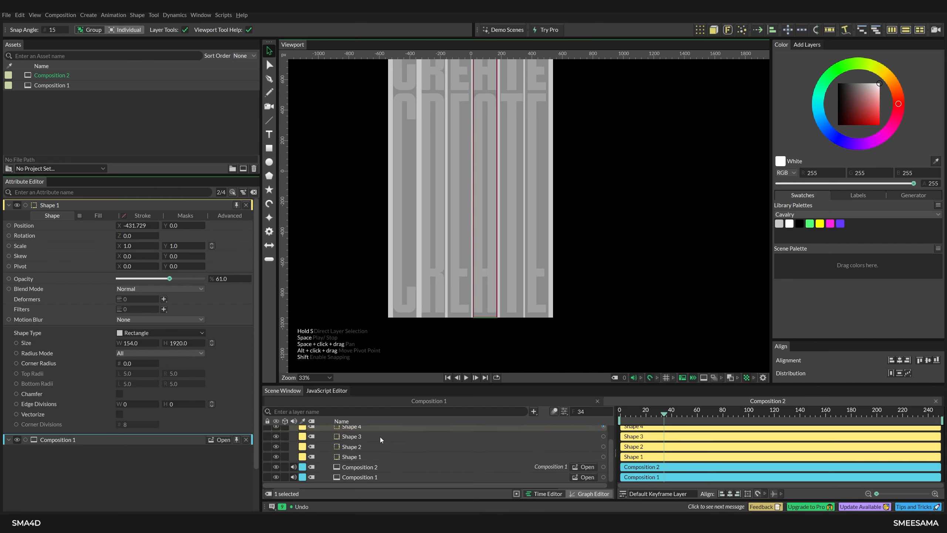
{"action": "left_click", "coordinate": [376, 467]}
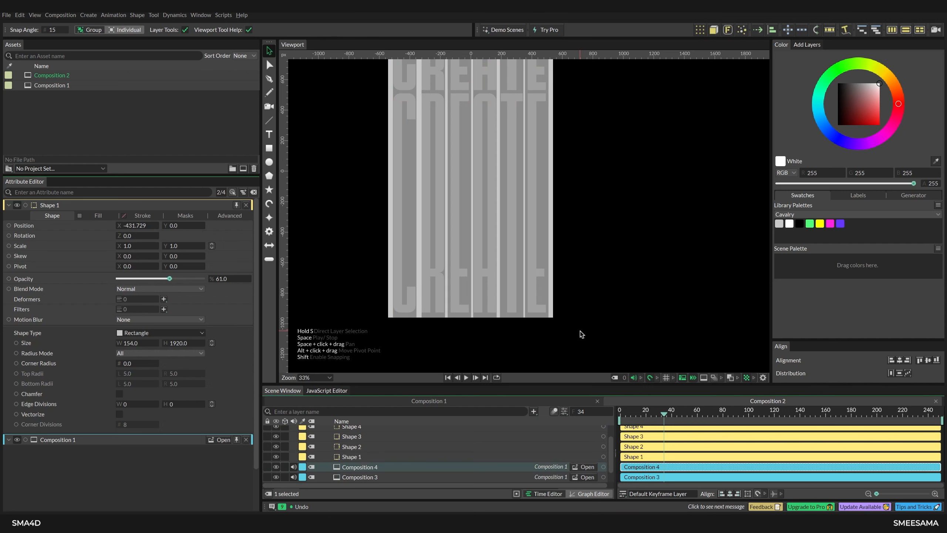
{"action": "key", "text": "ctrl+d"}
{"action": "key", "text": "ctrl+d"}
{"action": "left_click_drag", "start_coordinate": [645, 390], "coordinate": [645, 270]}
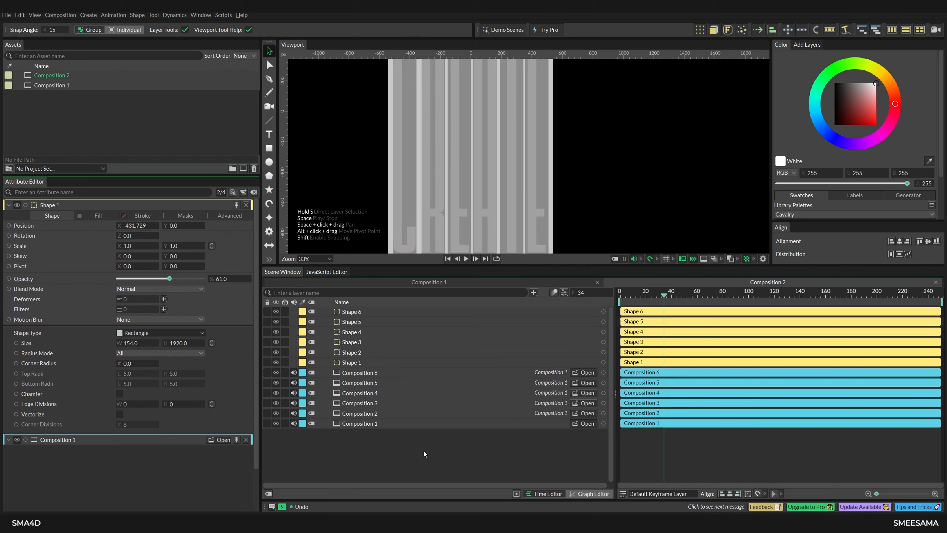
Step: Assign Shape 1 as the clipping mask of the Composition 1 layer
{"action": "left_click", "coordinate": [376, 424]}
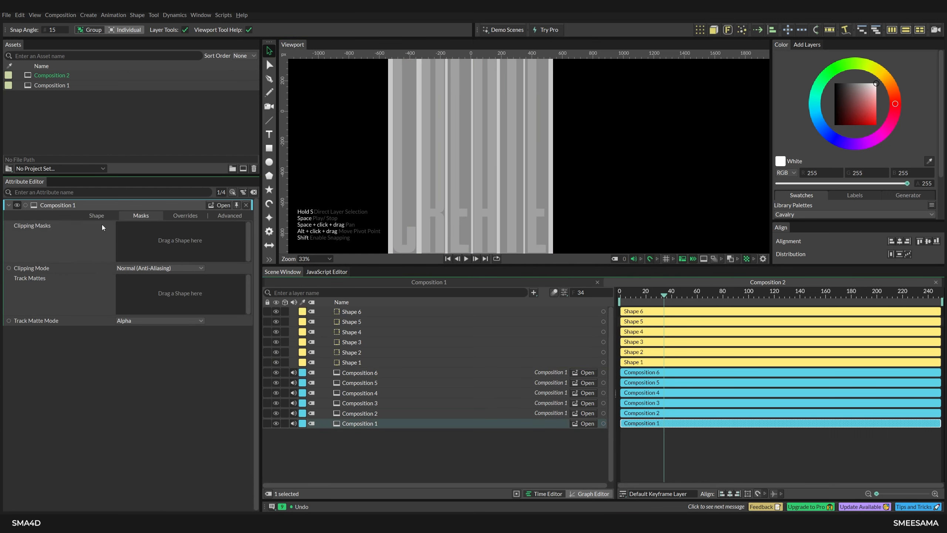
{"action": "left_click", "coordinate": [359, 413]}
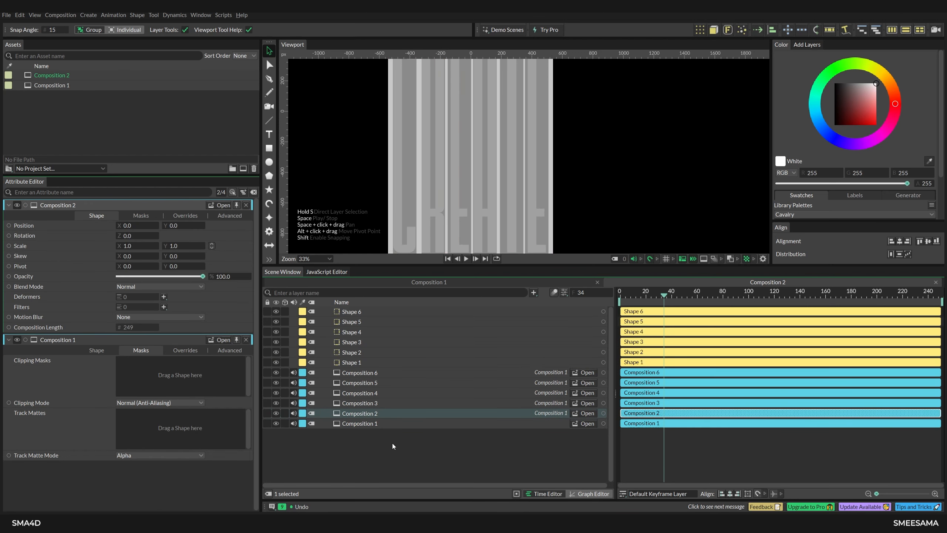
{"action": "left_click", "coordinate": [360, 423]}
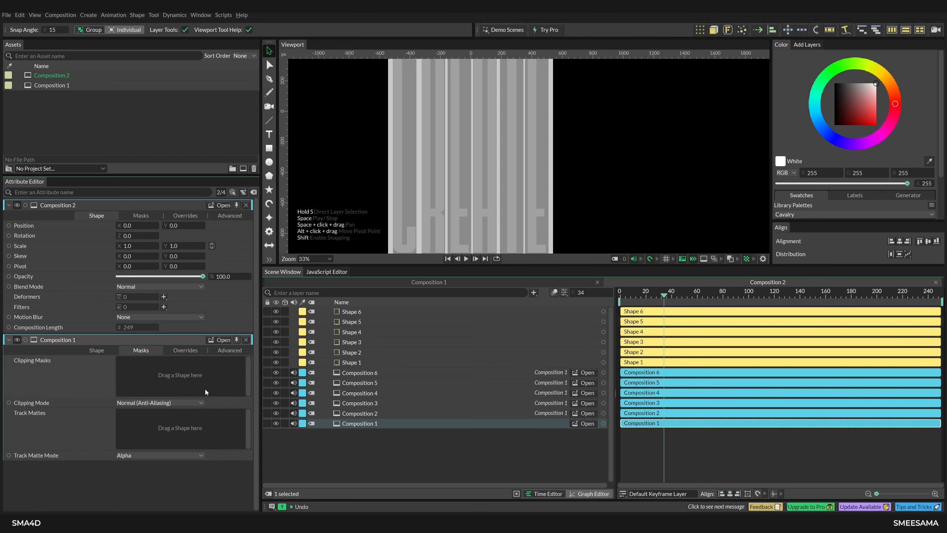
{"action": "left_click_drag", "start_coordinate": [356, 365], "coordinate": [197, 377]}
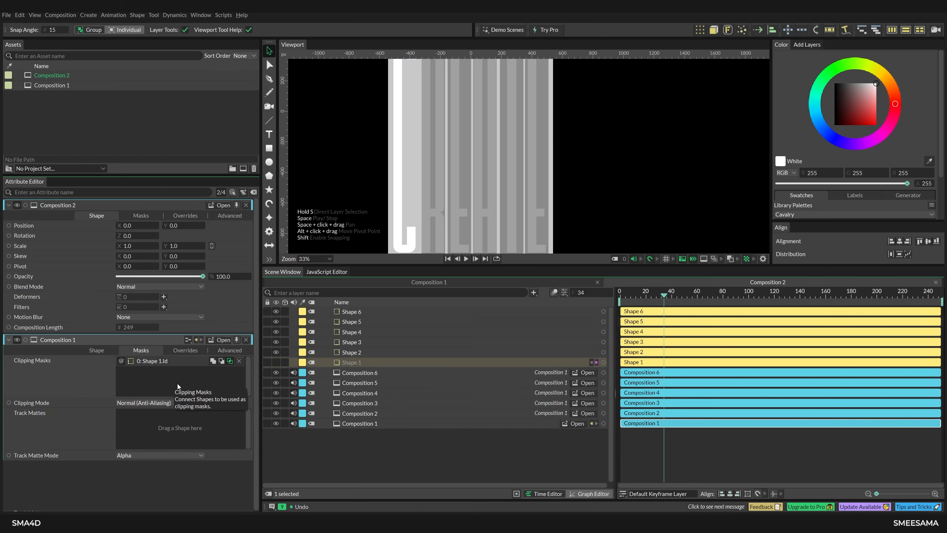
Step: Show the Composition 2 layer's mask settings and assign Shape 2 as its clipping mask
{"action": "left_click", "coordinate": [346, 354]}
{"action": "left_click", "coordinate": [353, 414]}
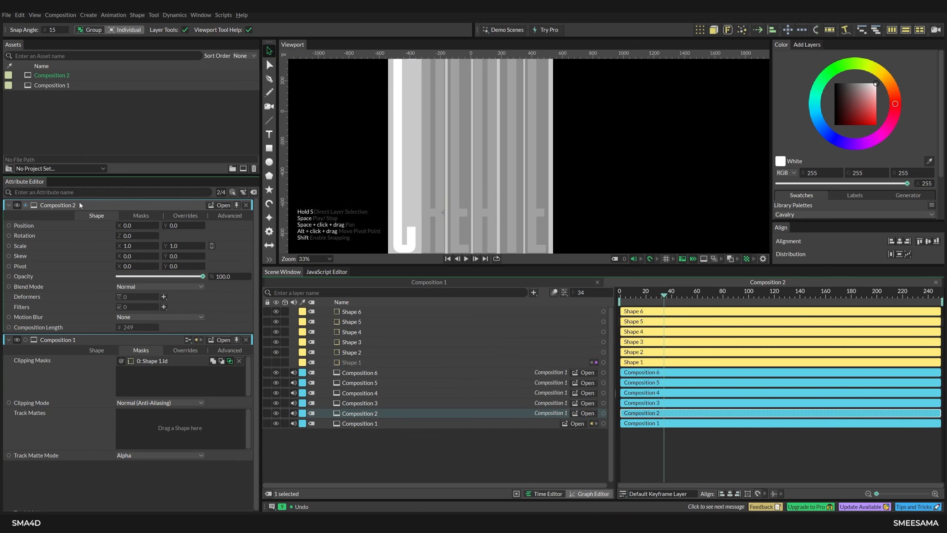
{"action": "left_click_drag", "start_coordinate": [352, 355], "coordinate": [92, 234]}
{"action": "left_click", "coordinate": [142, 216]}
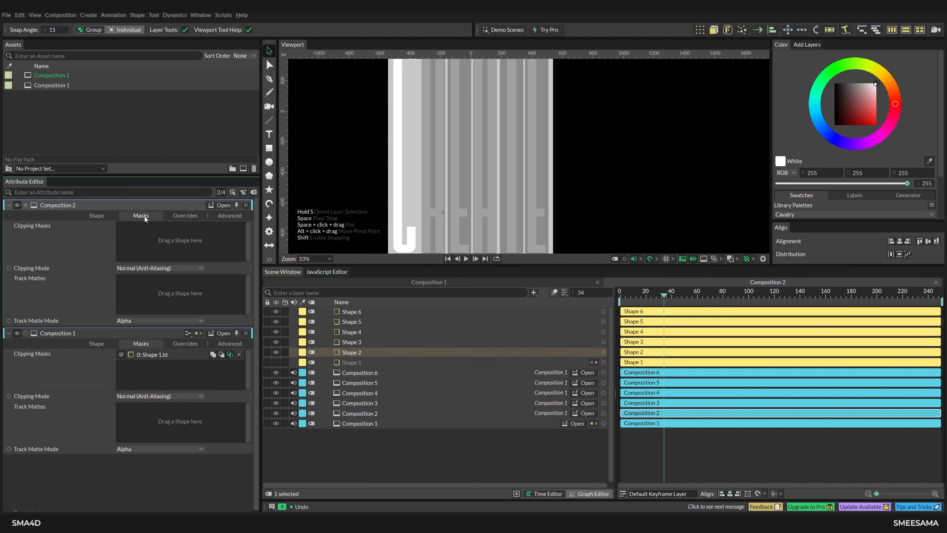
{"action": "left_click_drag", "start_coordinate": [350, 353], "coordinate": [185, 253]}
Step: Assign Shape 3 as the clipping mask of the Composition 3 layer
{"action": "left_click", "coordinate": [381, 405]}
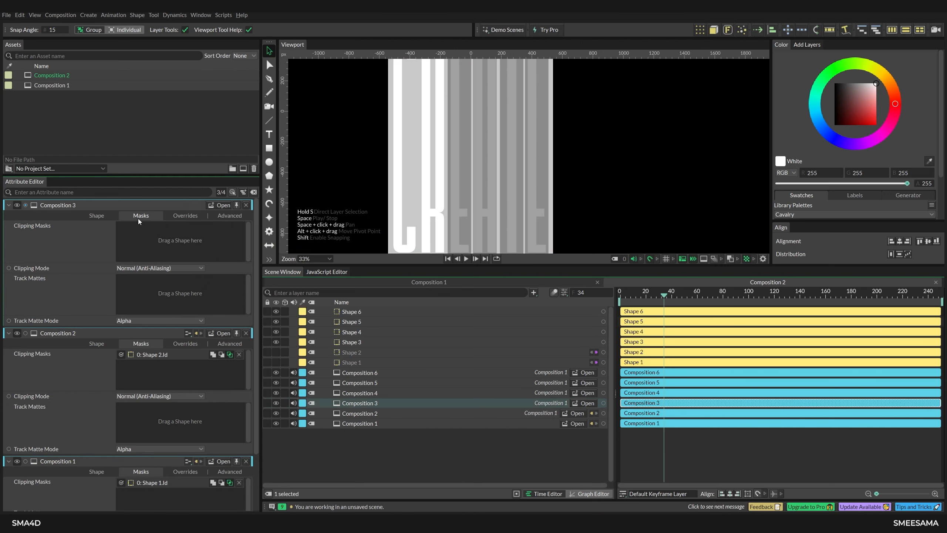
{"action": "left_click", "coordinate": [379, 344]}
{"action": "left_click_drag", "start_coordinate": [379, 345], "coordinate": [191, 245]}
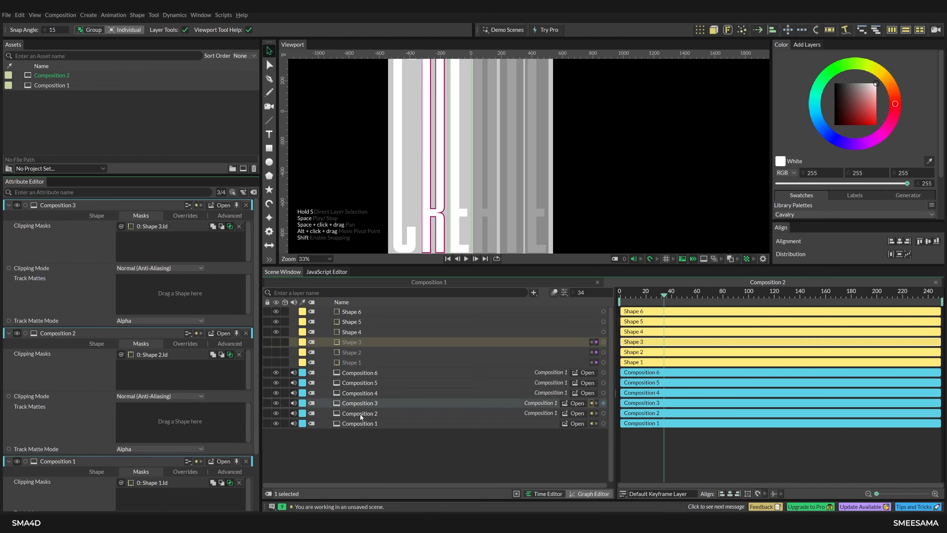
Step: Assign Shape 4 as the clipping mask of the Composition 4 layer and Shape 5 as that of Composition 5
{"action": "left_click", "coordinate": [385, 394]}
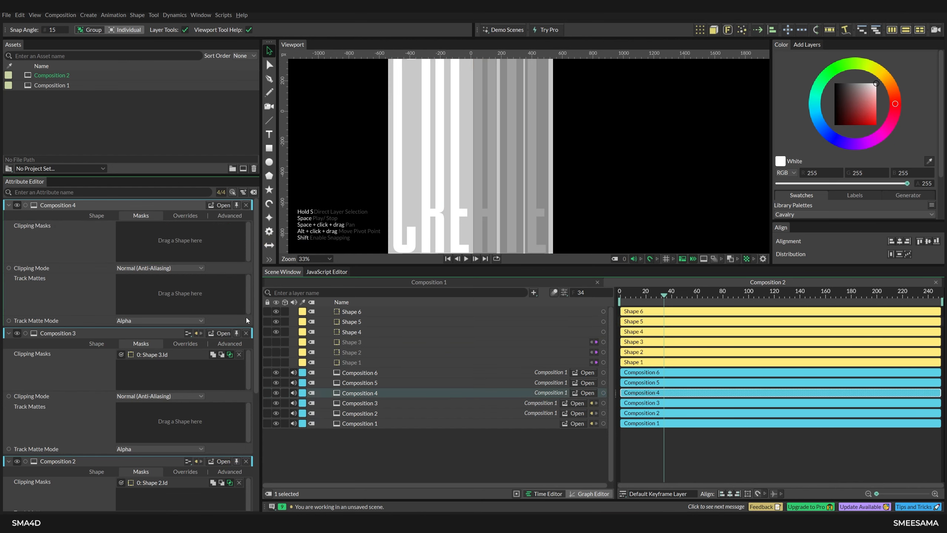
{"action": "left_click_drag", "start_coordinate": [359, 336], "coordinate": [196, 240]}
{"action": "left_click", "coordinate": [393, 386]}
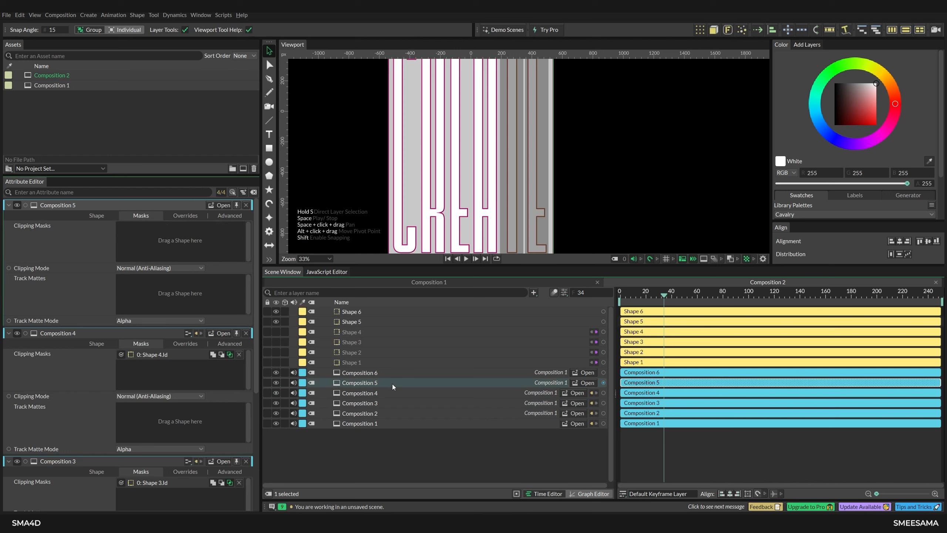
{"action": "left_click_drag", "start_coordinate": [352, 327], "coordinate": [205, 254]}
Step: Assign Shape 6 as the clipping mask of the Composition 6 layer
{"action": "left_click", "coordinate": [380, 374]}
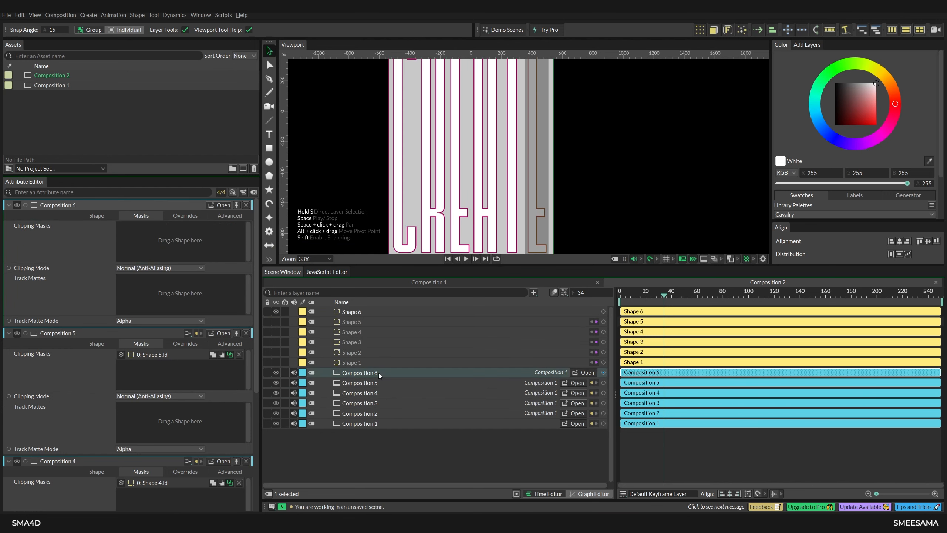
{"action": "left_click_drag", "start_coordinate": [352, 317], "coordinate": [201, 241]}
{"action": "scroll", "coordinate": [501, 186], "scroll_direction": "down", "scroll_amount": 1}
{"action": "left_click", "coordinate": [528, 439]}
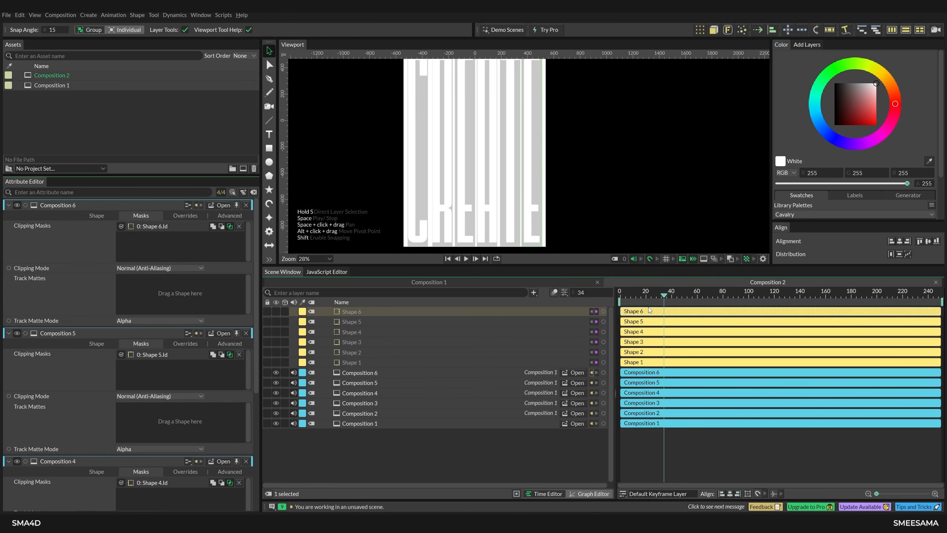
Step: Play the masked animation from frame 0 with the whole composition in view
{"action": "left_click_drag", "start_coordinate": [648, 307], "coordinate": [601, 302]}
{"action": "scroll", "coordinate": [446, 226], "scroll_direction": "down", "scroll_amount": 1}
{"action": "scroll", "coordinate": [518, 165], "scroll_direction": "down", "scroll_amount": 1}
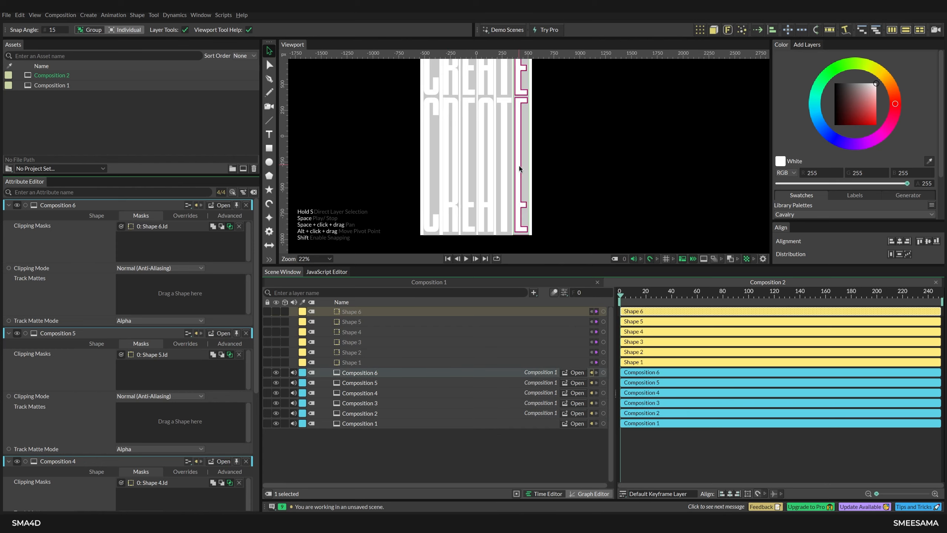
{"action": "scroll", "coordinate": [519, 167], "scroll_direction": "down", "scroll_amount": 1}
{"action": "key", "text": "space"}
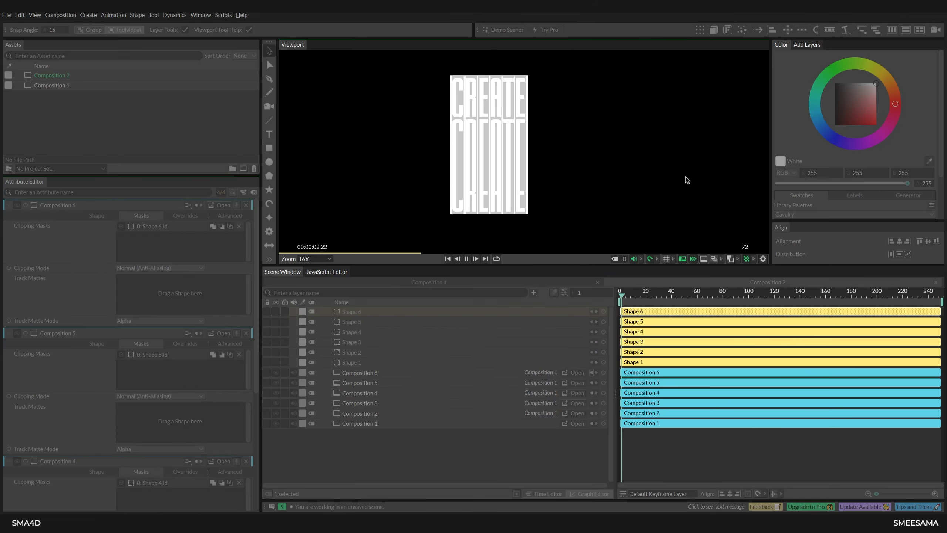
{"action": "key", "text": "space"}
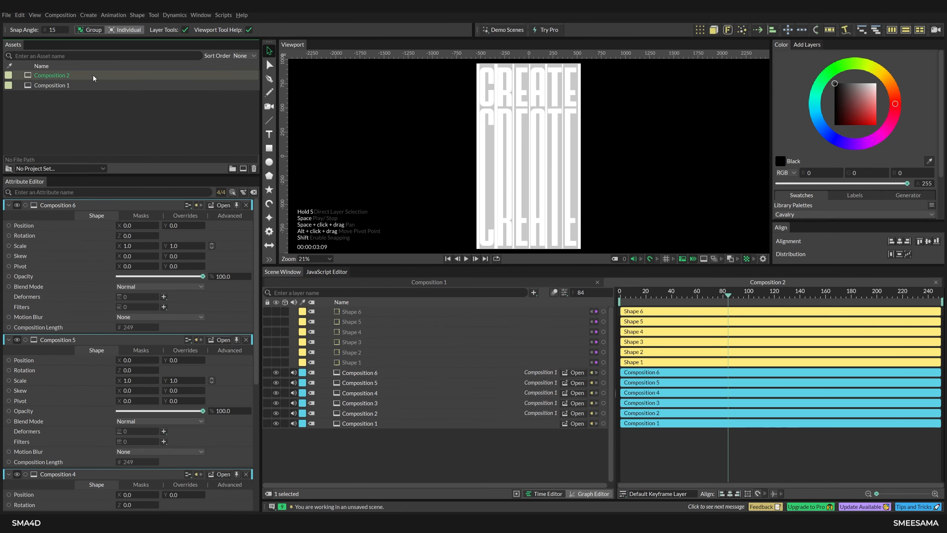
Step: Change the background colour of the main Composition 2 to a dark, near-black tone in its composition settings
{"action": "left_click", "coordinate": [60, 16]}
{"action": "left_click", "coordinate": [72, 36]}
{"action": "left_click", "coordinate": [546, 183]}
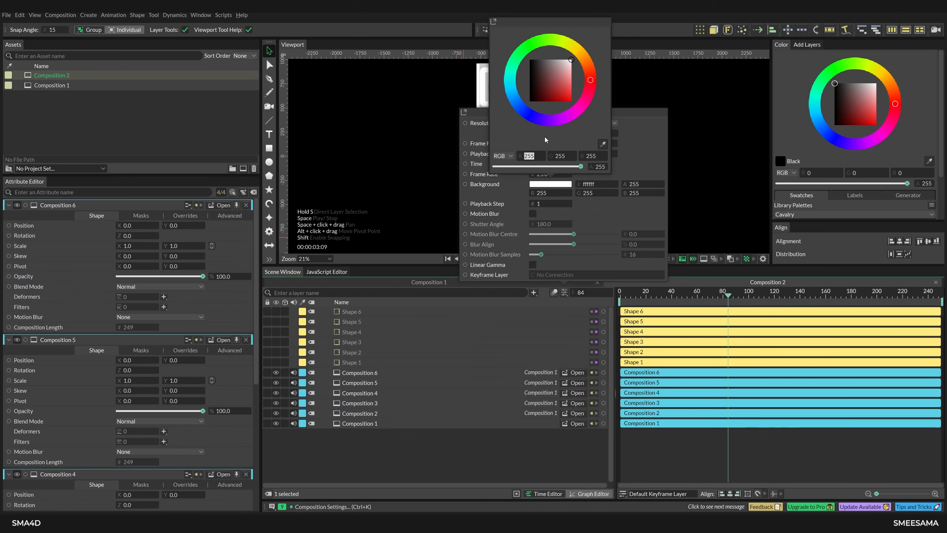
Step: Open the source Composition 1 and set its background colour to near-black 1c1c1c
{"action": "double_click", "coordinate": [52, 85]}
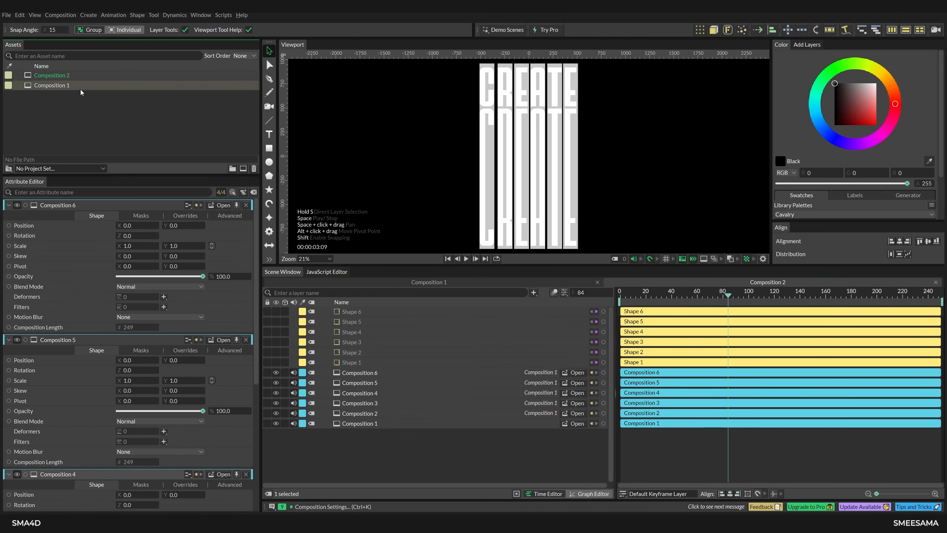
{"action": "right_click", "coordinate": [79, 86]}
{"action": "left_click", "coordinate": [64, 17]}
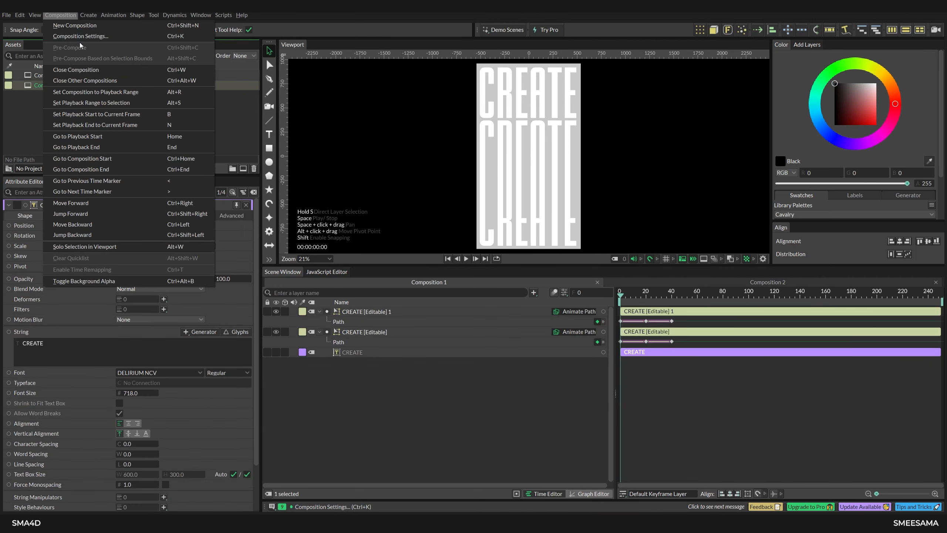
{"action": "left_click", "coordinate": [82, 38]}
{"action": "left_click", "coordinate": [534, 183]}
{"action": "left_click", "coordinate": [529, 58]}
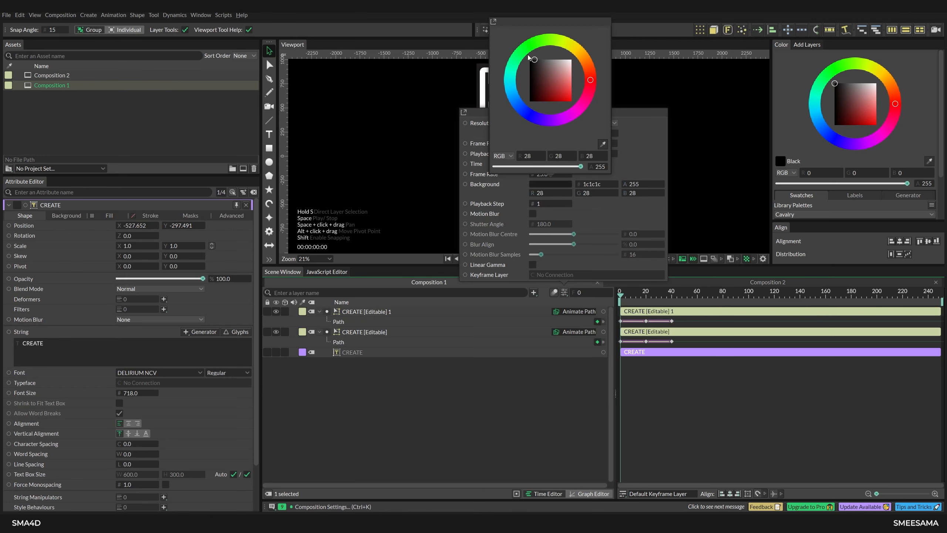
Step: Open Composition 2 and play its animation with the dark background applied
{"action": "double_click", "coordinate": [83, 77]}
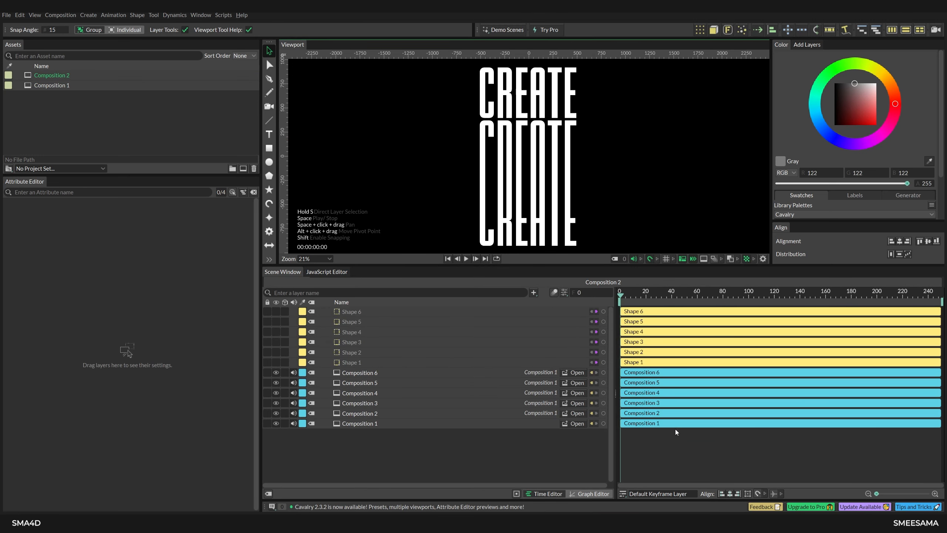
{"action": "key", "text": "space"}
{"action": "key", "text": "space"}
Step: Stagger the six nested composition layers before frame 0, with Composition 1 starting earliest and Composition 6 latest, and play the result
{"action": "left_click_drag", "start_coordinate": [601, 452], "coordinate": [577, 375]}
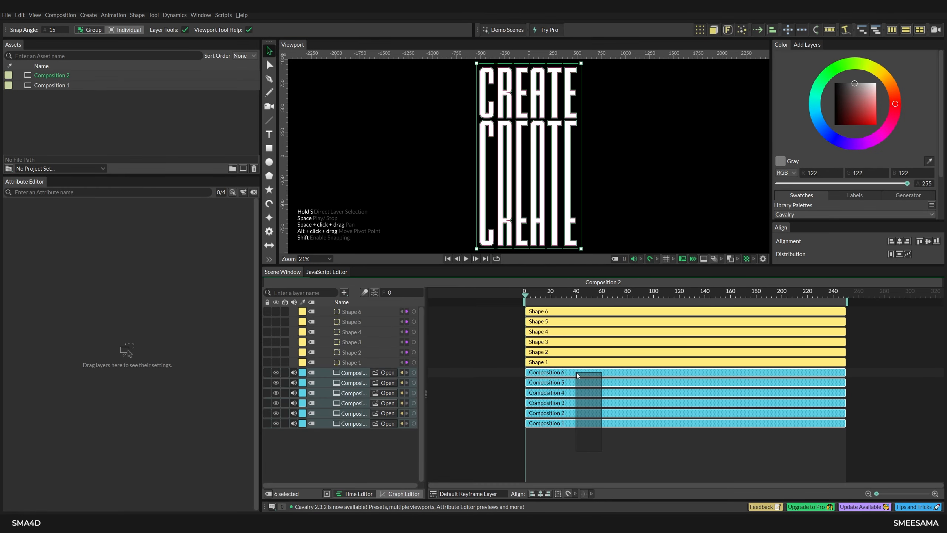
{"action": "left_click_drag", "start_coordinate": [570, 425], "coordinate": [624, 373]}
{"action": "left_click", "coordinate": [507, 431]}
{"action": "left_click_drag", "start_coordinate": [656, 438], "coordinate": [594, 382]}
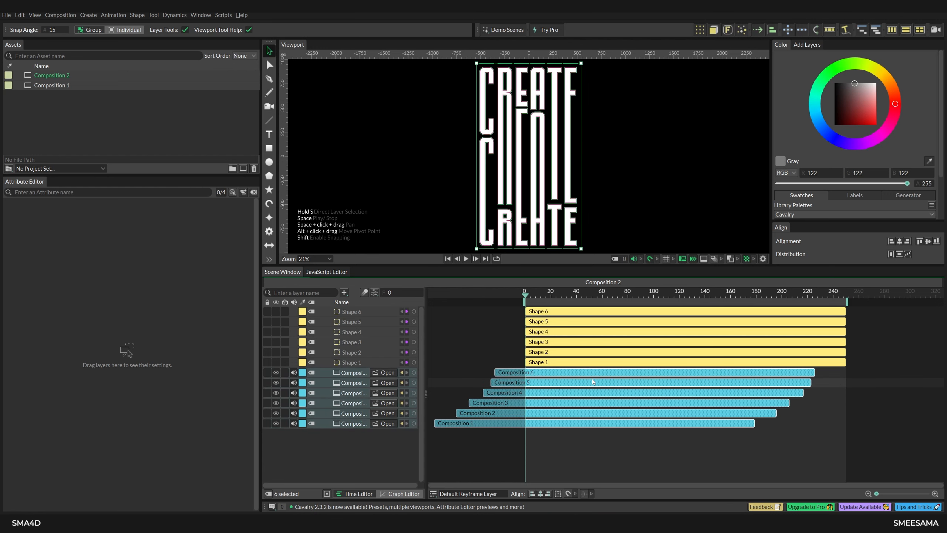
{"action": "key", "text": "space"}
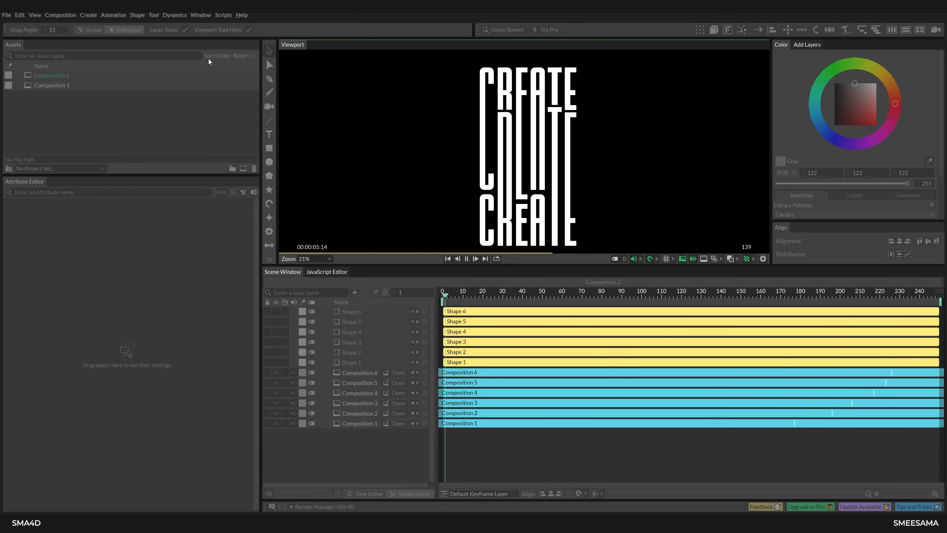
Step: Open the Render Manager and render the enabled queue item 001 as MP4
{"action": "left_click", "coordinate": [7, 15]}
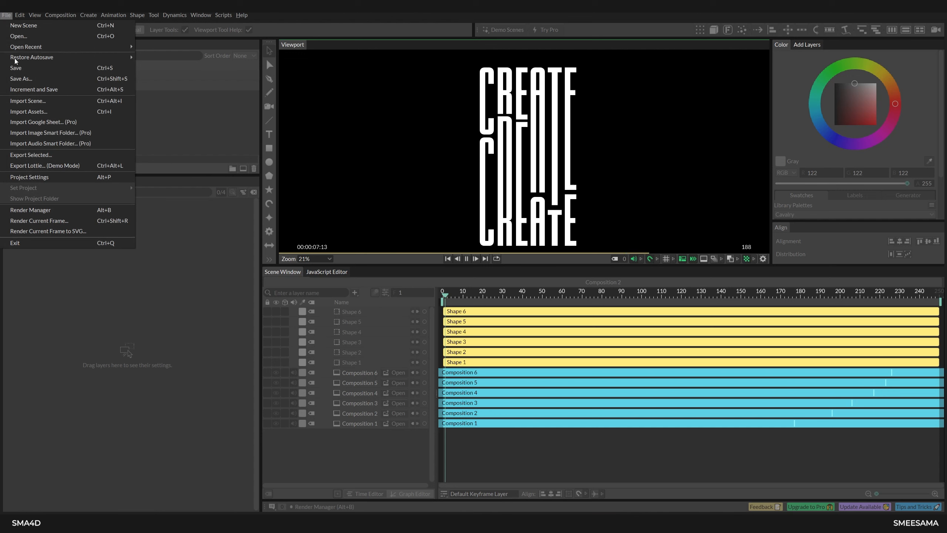
{"action": "left_click", "coordinate": [30, 210]}
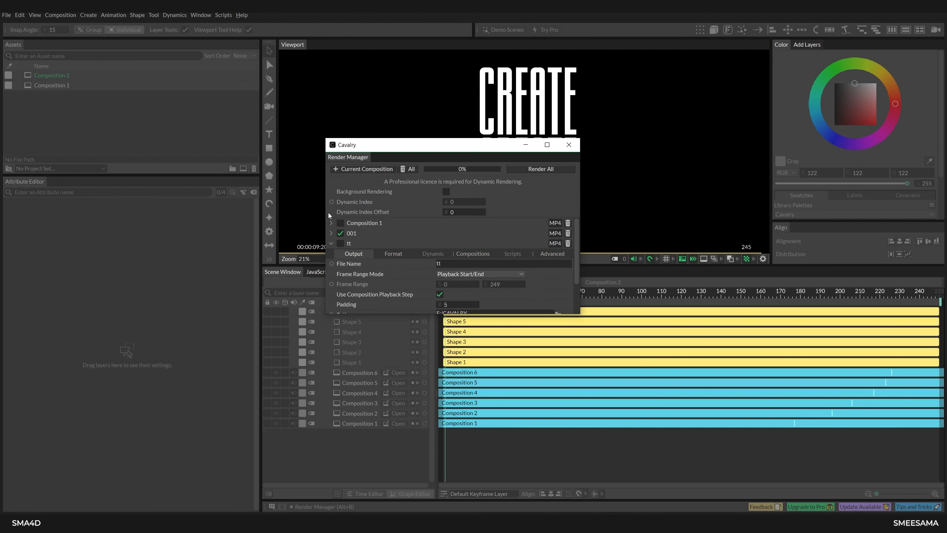
{"action": "left_click", "coordinate": [541, 169]}
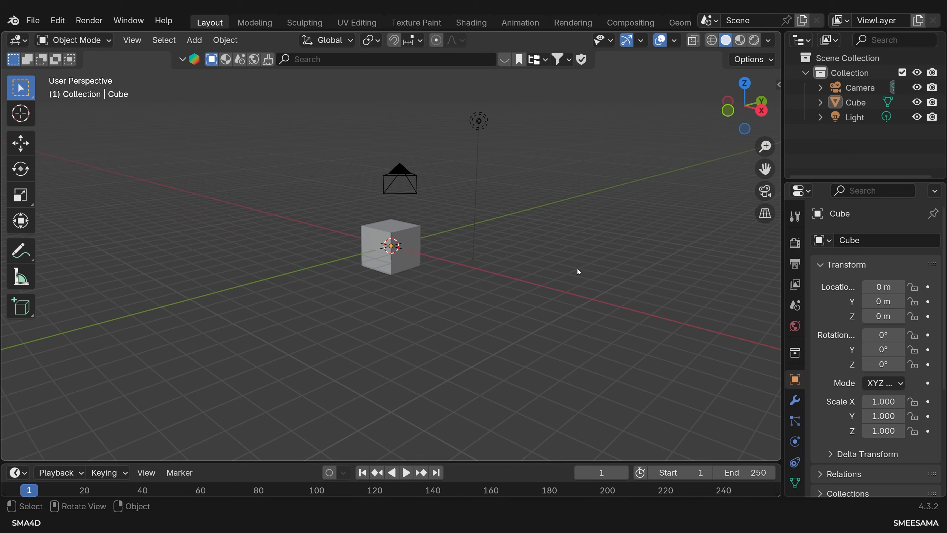
Step: Switch to Blender, delete all default objects and import the video 00111.mp4 as an image mesh plane
{"action": "key", "text": "a"}
{"action": "key", "text": "Delete"}
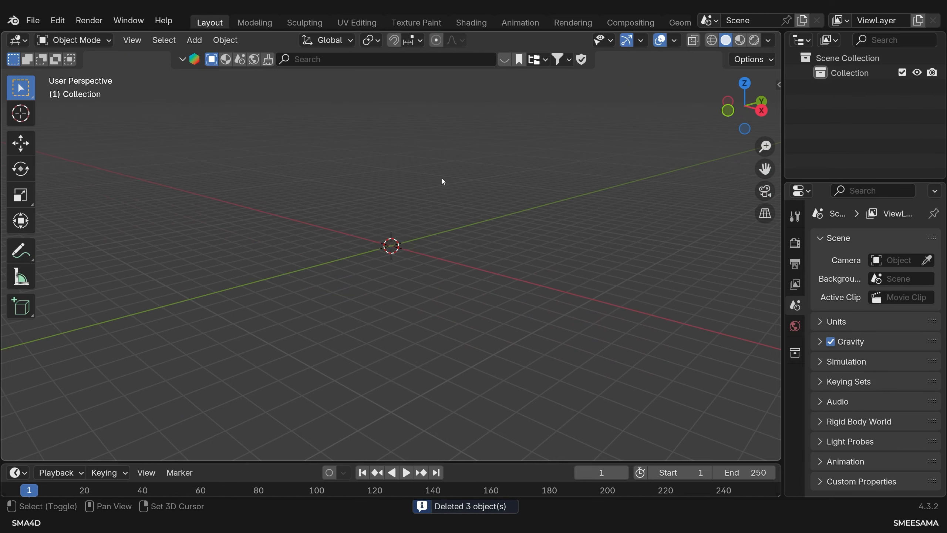
{"action": "key", "text": "shift+a"}
{"action": "mouse_move", "coordinate": [454, 227]}
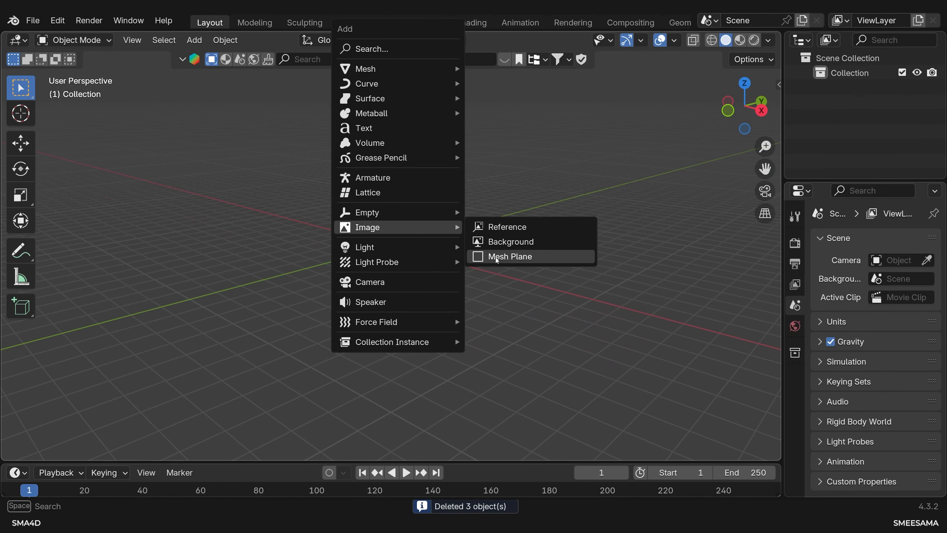
{"action": "left_click", "coordinate": [508, 256]}
{"action": "left_click", "coordinate": [305, 127]}
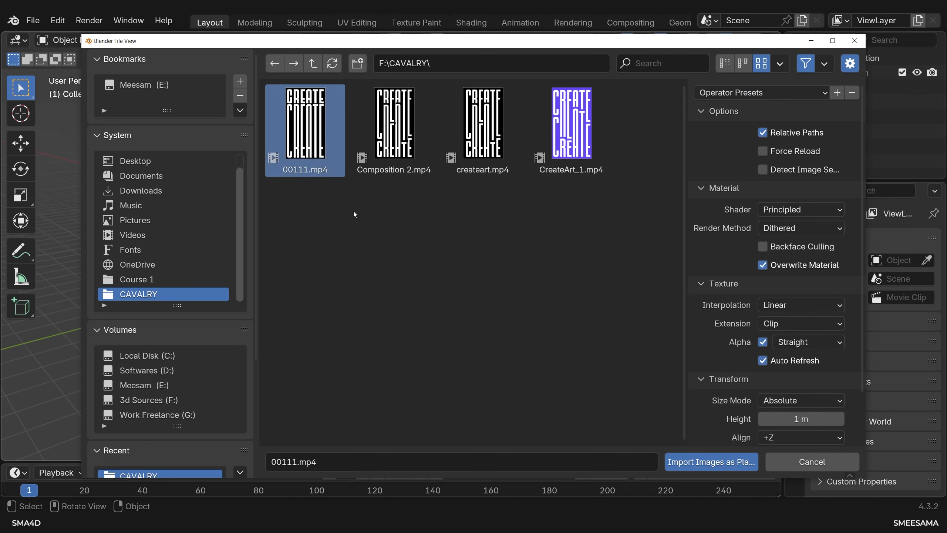
{"action": "left_click", "coordinate": [741, 466]}
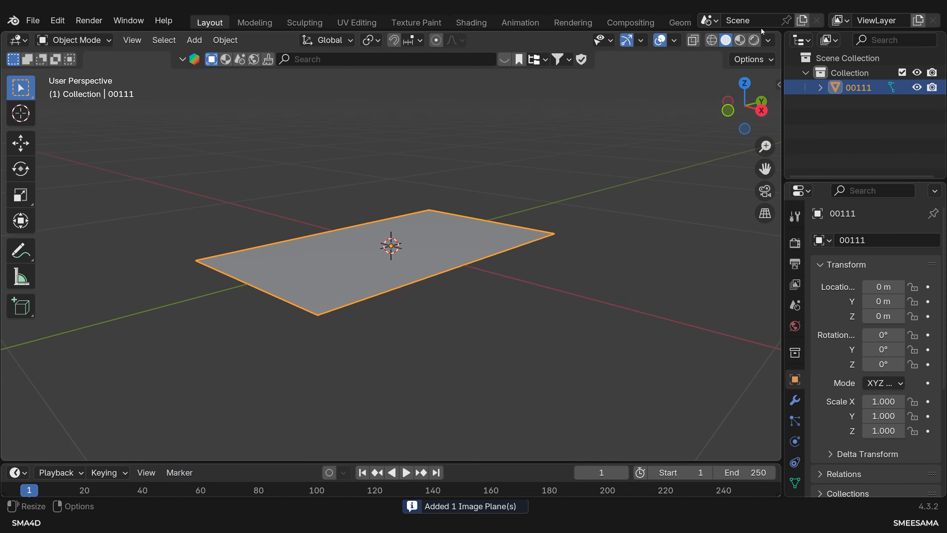
Step: Show the video texture with Material Preview shading and rotate the plane 90° about the X axis in front view
{"action": "left_click", "coordinate": [741, 40]}
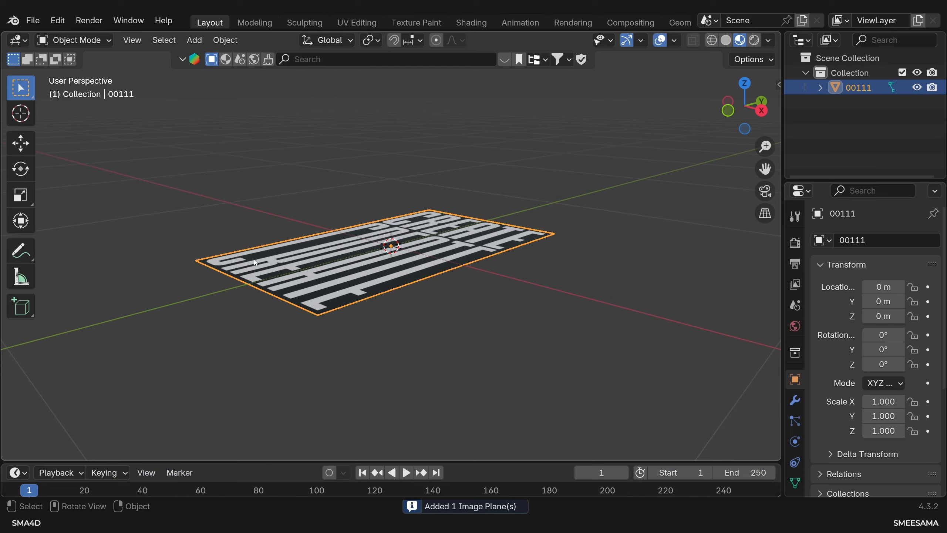
{"action": "scroll", "coordinate": [255, 263], "scroll_direction": "down", "scroll_amount": 5}
{"action": "middle_click_drag", "start_coordinate": [280, 282], "coordinate": [395, 359]}
{"action": "key", "text": "KP_1"}
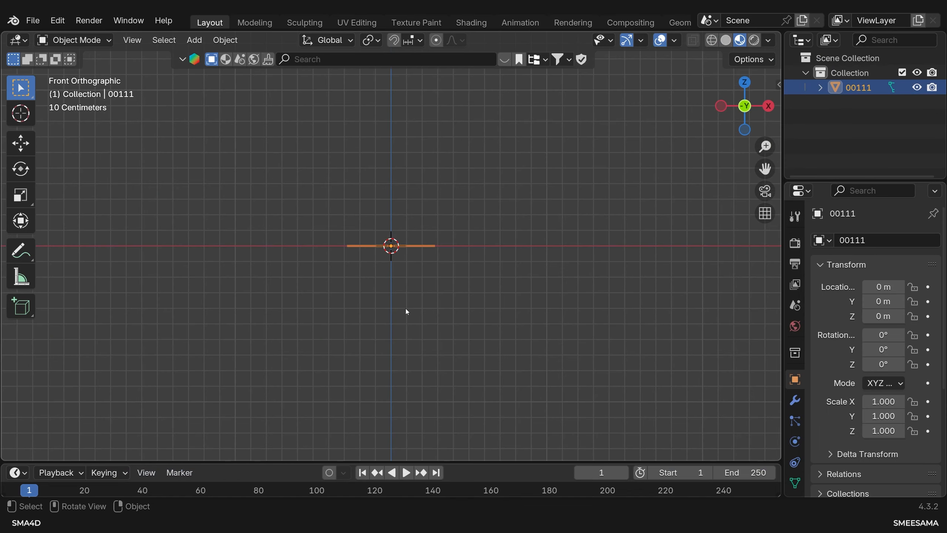
{"action": "type", "text": "rx90"}
{"action": "key", "text": "Return"}
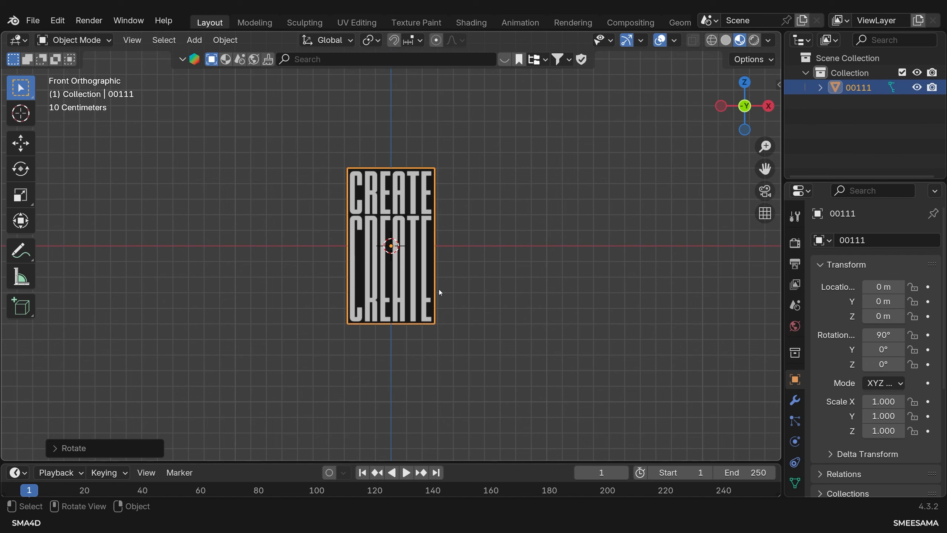
Step: Move the video plane up along Z to about 0.524 m and check its animation in playback
{"action": "key", "text": "g"}
{"action": "key", "text": "z"}
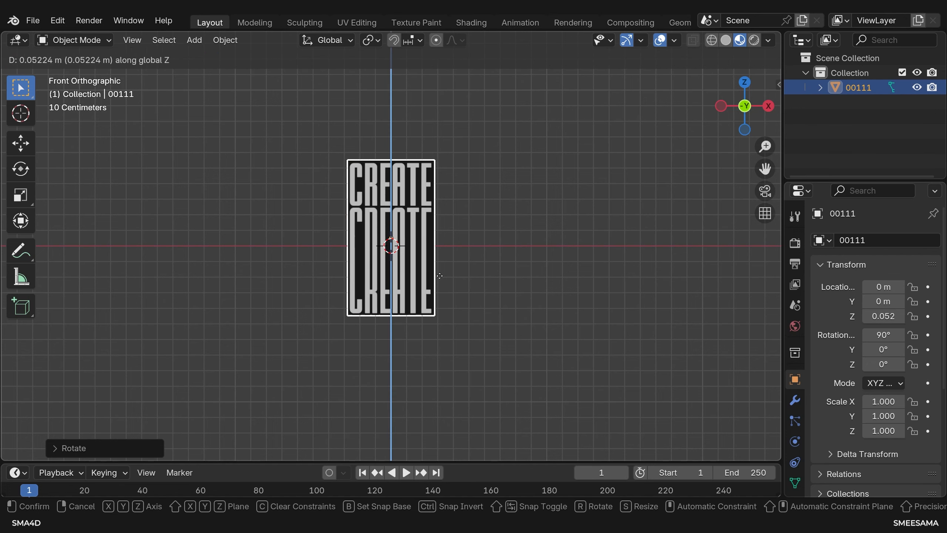
{"action": "left_click", "coordinate": [441, 208]}
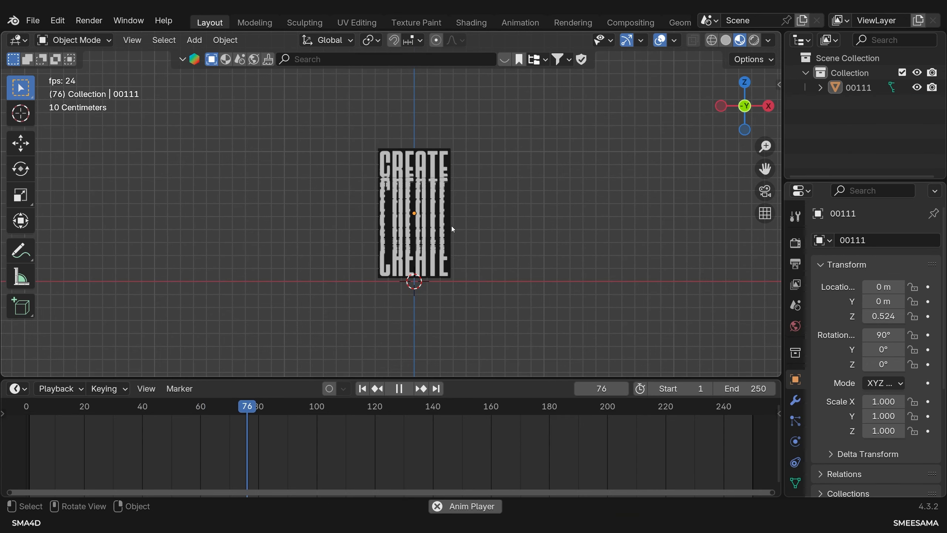
{"action": "key", "text": "space"}
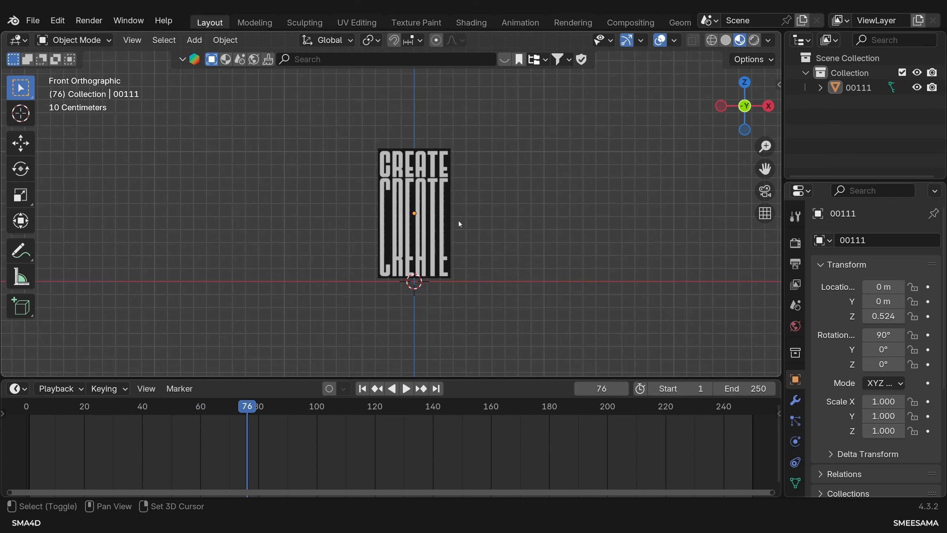
Step: Add a camera and split off a second 3D viewport that looks through it
{"action": "key", "text": "shift+a"}
{"action": "left_click", "coordinate": [408, 286]}
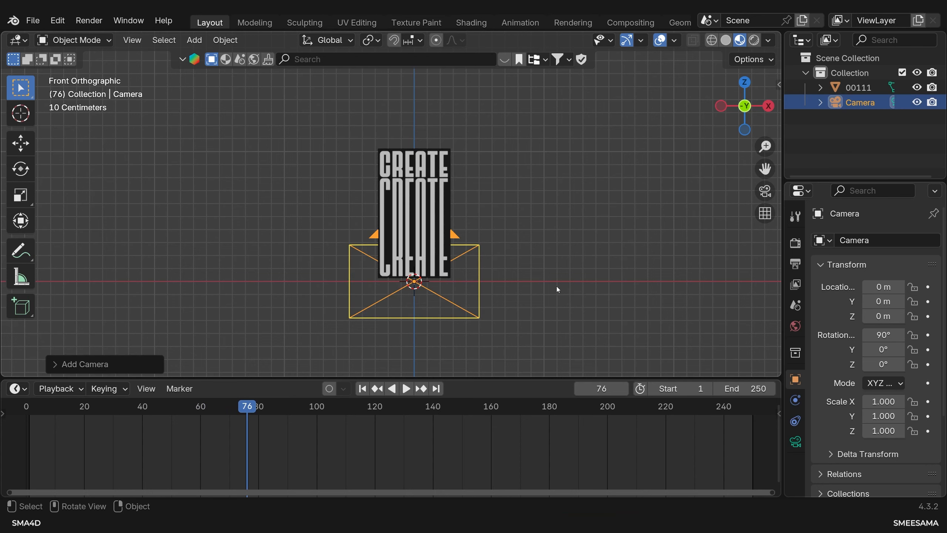
{"action": "left_click_drag", "start_coordinate": [780, 40], "coordinate": [401, 89]}
{"action": "left_click", "coordinate": [424, 41]}
{"action": "left_click", "coordinate": [439, 80]}
{"action": "key", "text": "KP_0"}
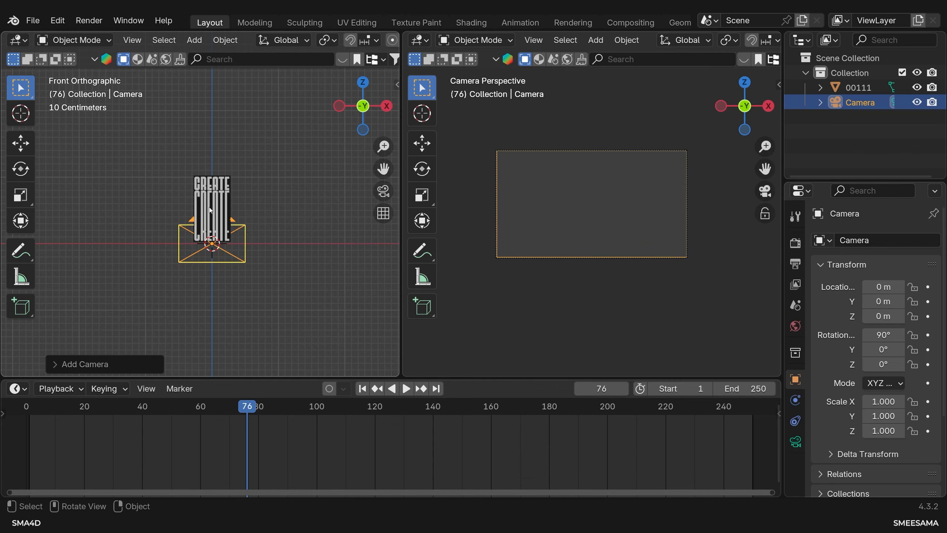
Step: Align the camera to a closer front view of the video plane
{"action": "scroll", "coordinate": [206, 206], "scroll_direction": "up", "scroll_amount": 5}
{"action": "scroll", "coordinate": [213, 210], "scroll_direction": "down", "scroll_amount": 2}
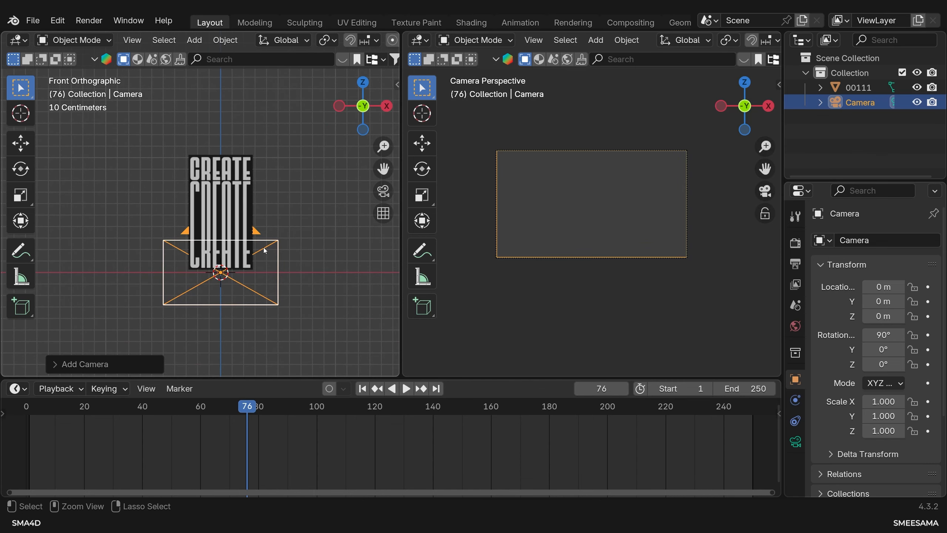
{"action": "key", "text": "ctrl+alt+KP_0"}
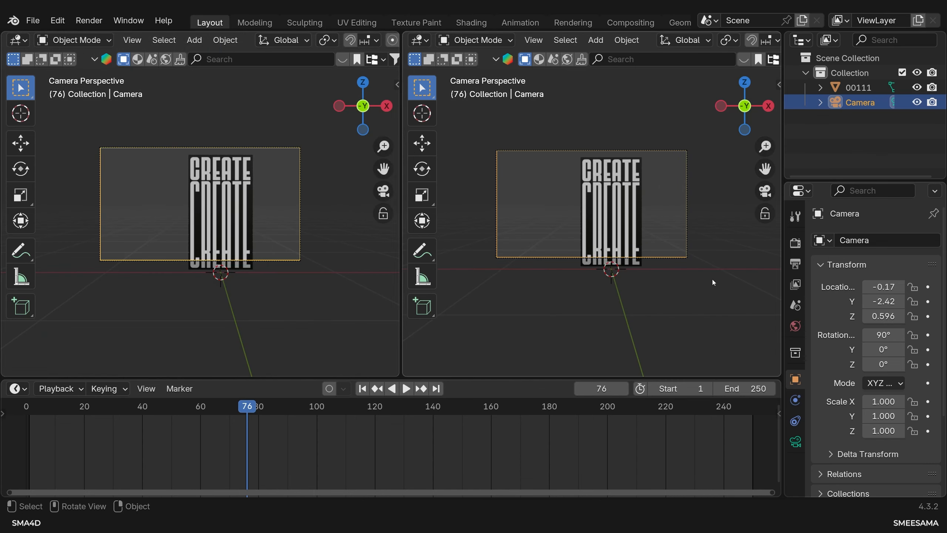
Step: Set the scene's output resolution to 1080 × 1920 px
{"action": "left_click", "coordinate": [795, 264]}
{"action": "left_click", "coordinate": [886, 260]}
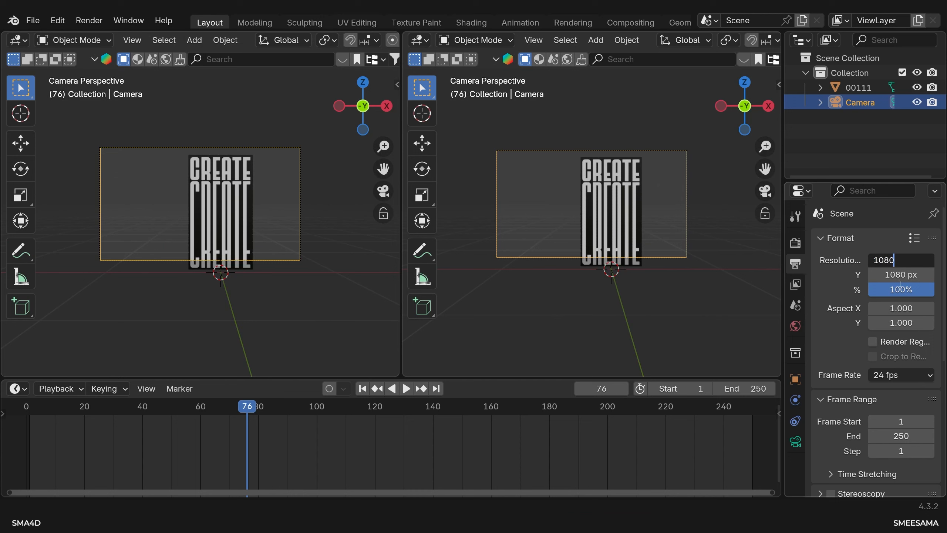
{"action": "type", "text": "1080"}
{"action": "key", "text": "Return"}
{"action": "left_click", "coordinate": [894, 275]}
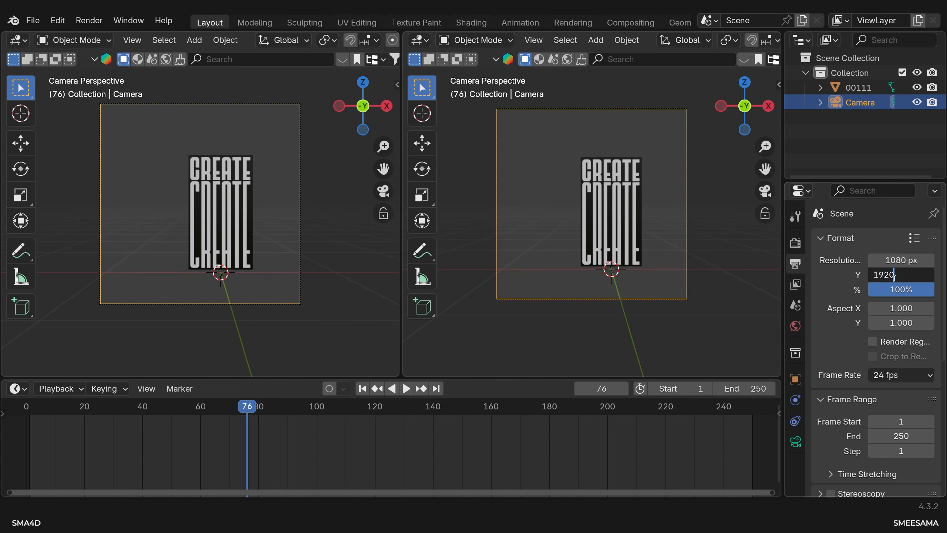
{"action": "key", "text": "Return"}
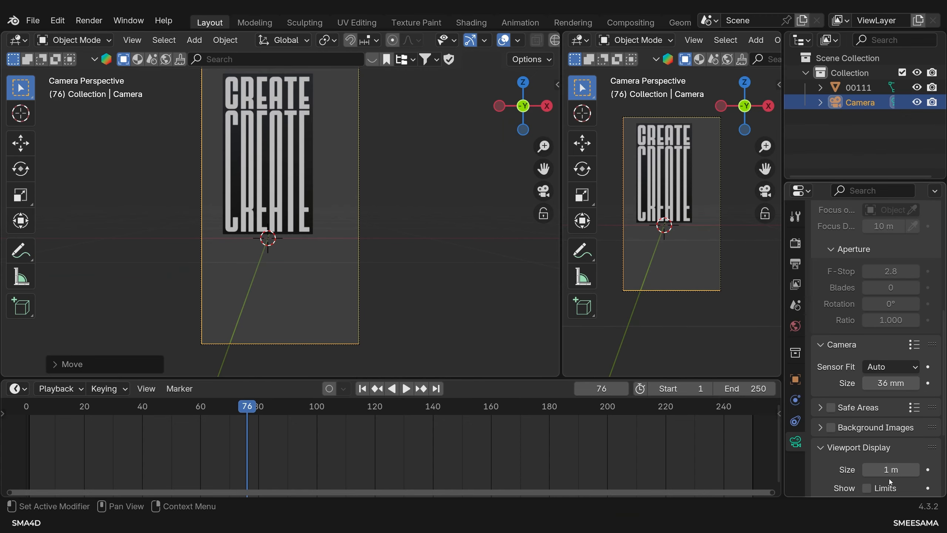
Step: Set the camera's passepartout to 1.000 and move the camera until the video plane fills its frame
{"action": "scroll", "coordinate": [889, 410], "scroll_direction": "down", "scroll_amount": 6}
{"action": "left_click_drag", "start_coordinate": [895, 424], "coordinate": [925, 424]}
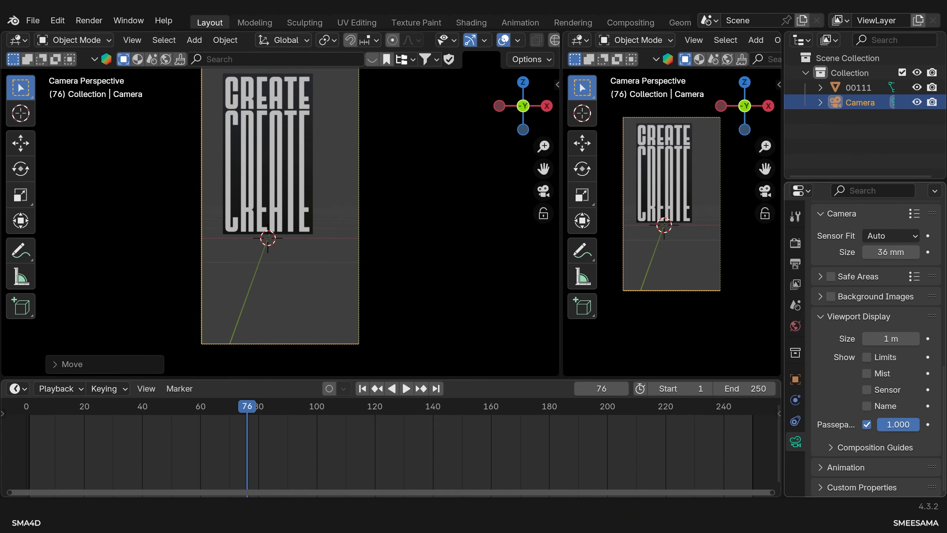
{"action": "middle_click_drag", "start_coordinate": [505, 197], "coordinate": [346, 273]}
{"action": "key", "text": "shift+space"}
{"action": "key", "text": "g"}
{"action": "left_click_drag", "start_coordinate": [313, 292], "coordinate": [337, 236]}
{"action": "left_click_drag", "start_coordinate": [282, 187], "coordinate": [270, 133]}
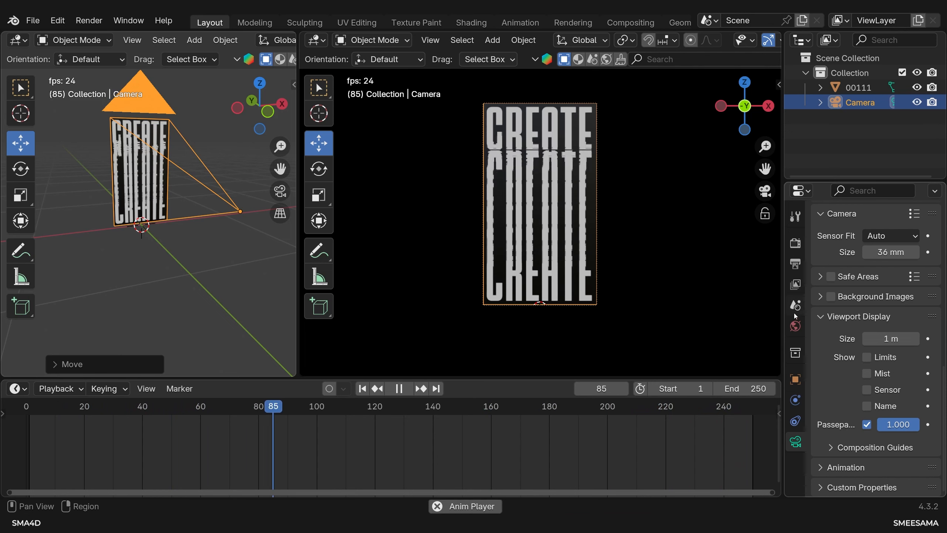
Step: Stop playback, examine the video texture settings in the 00111 plane's material and check the plane at frame 189
{"action": "left_click", "coordinate": [857, 88]}
{"action": "key", "text": "space"}
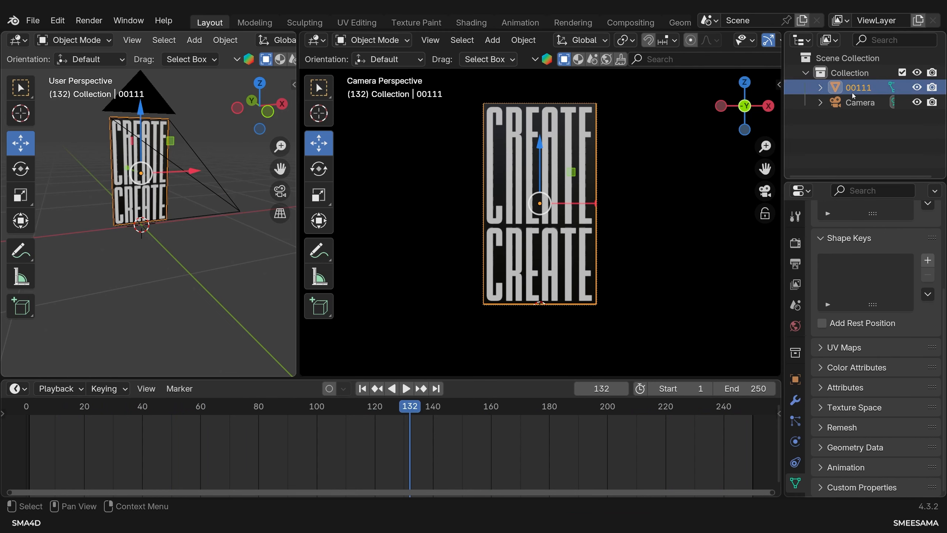
{"action": "scroll", "coordinate": [796, 470], "scroll_direction": "down", "scroll_amount": 1}
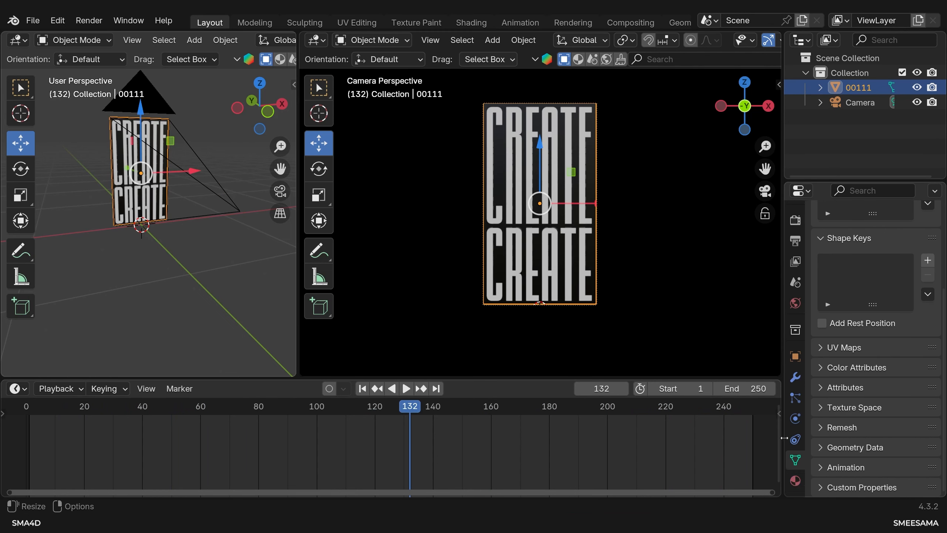
{"action": "left_click", "coordinate": [795, 481]}
{"action": "left_click", "coordinate": [820, 278]}
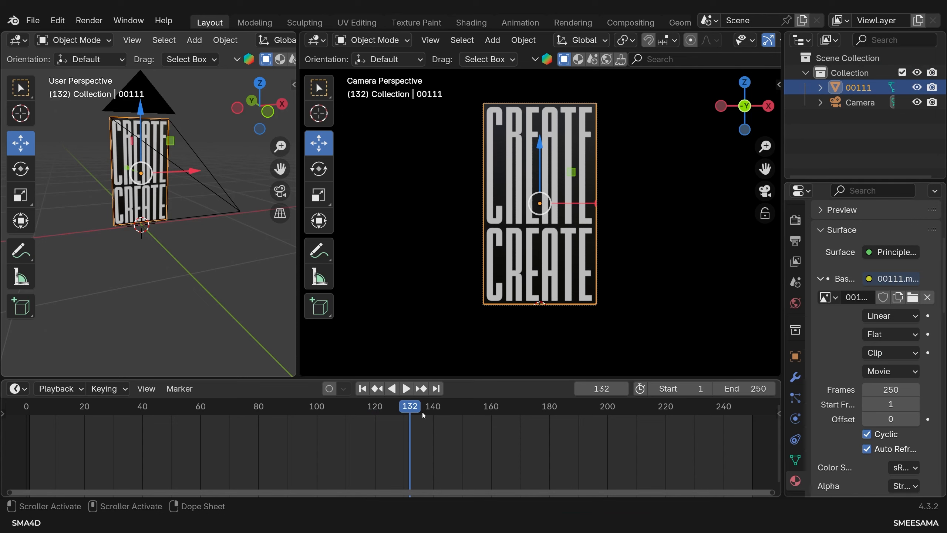
{"action": "left_click", "coordinate": [575, 407]}
{"action": "scroll", "coordinate": [152, 198], "scroll_direction": "down", "scroll_amount": 5}
{"action": "scroll", "coordinate": [153, 199], "scroll_direction": "up", "scroll_amount": 4}
{"action": "scroll", "coordinate": [152, 199], "scroll_direction": "down", "scroll_amount": 4}
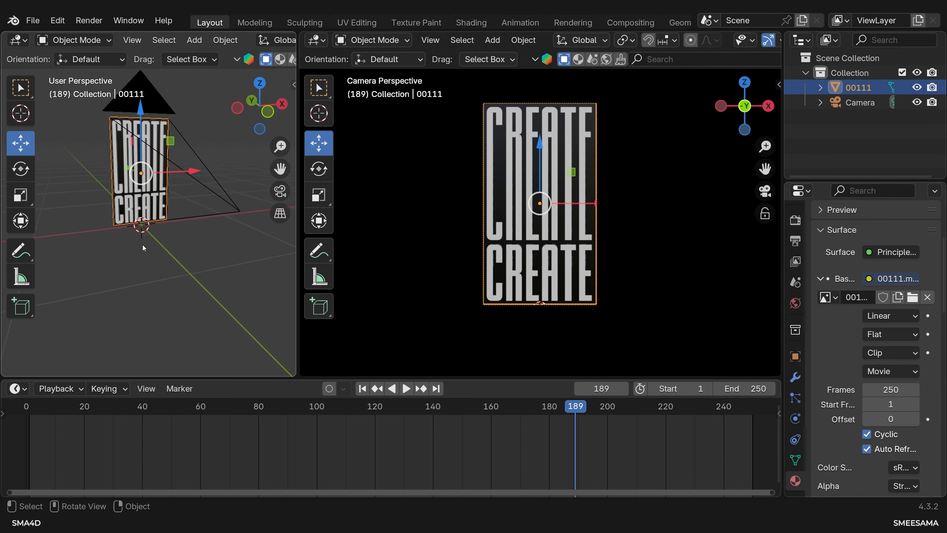
Step: Add a text object at the plane's base and merge the two 3D viewports back into one
{"action": "key", "text": "shift+a"}
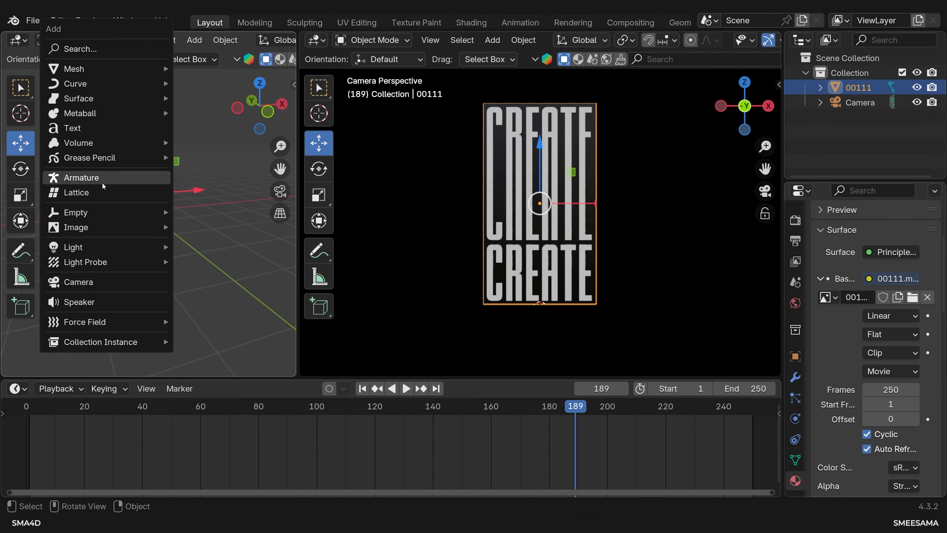
{"action": "left_click", "coordinate": [80, 129]}
{"action": "scroll", "coordinate": [194, 305], "scroll_direction": "up", "scroll_amount": 4}
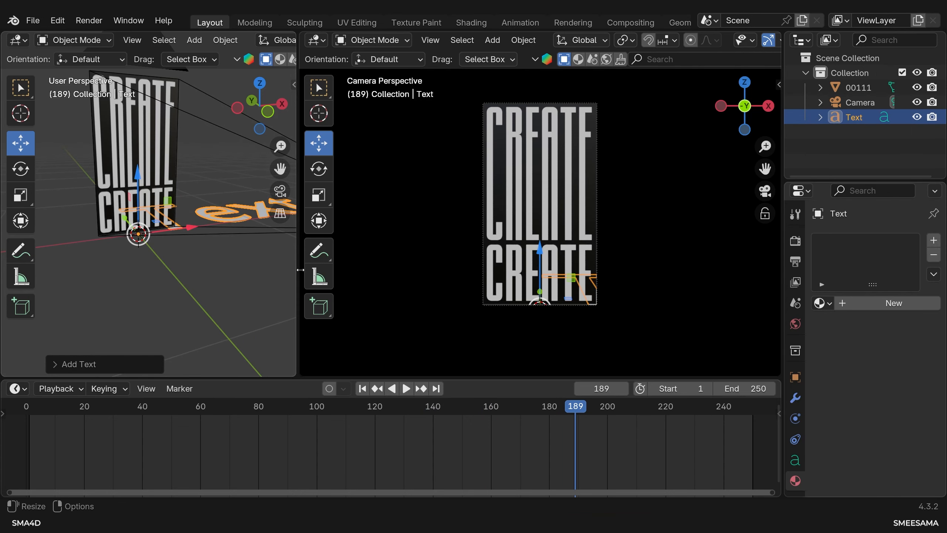
{"action": "left_click_drag", "start_coordinate": [298, 295], "coordinate": [455, 294]}
{"action": "right_click", "coordinate": [456, 294]}
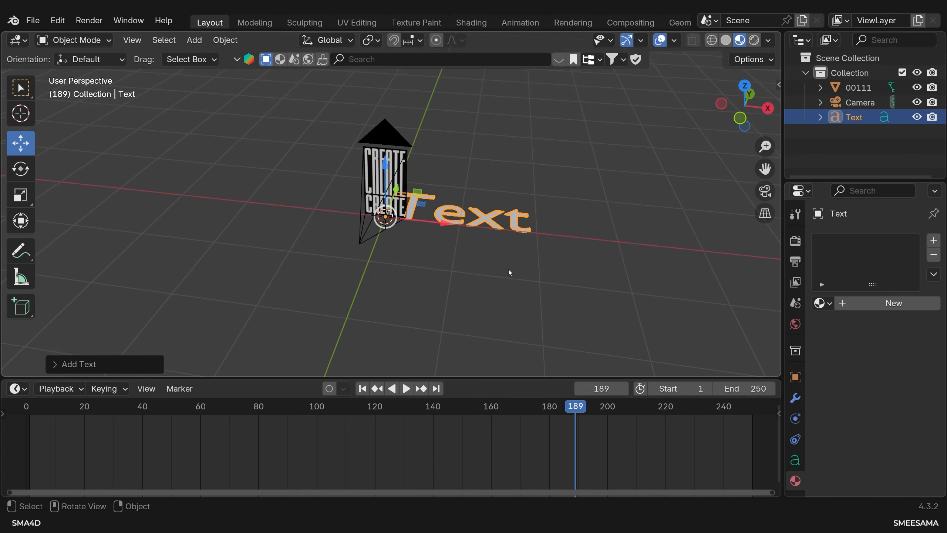
Step: Replace the new text object's default wording with "AE"
{"action": "key", "text": "Tab"}
{"action": "key", "text": "BackSpace"}
{"action": "key", "text": "BackSpace"}
{"action": "key", "text": "BackSpace"}
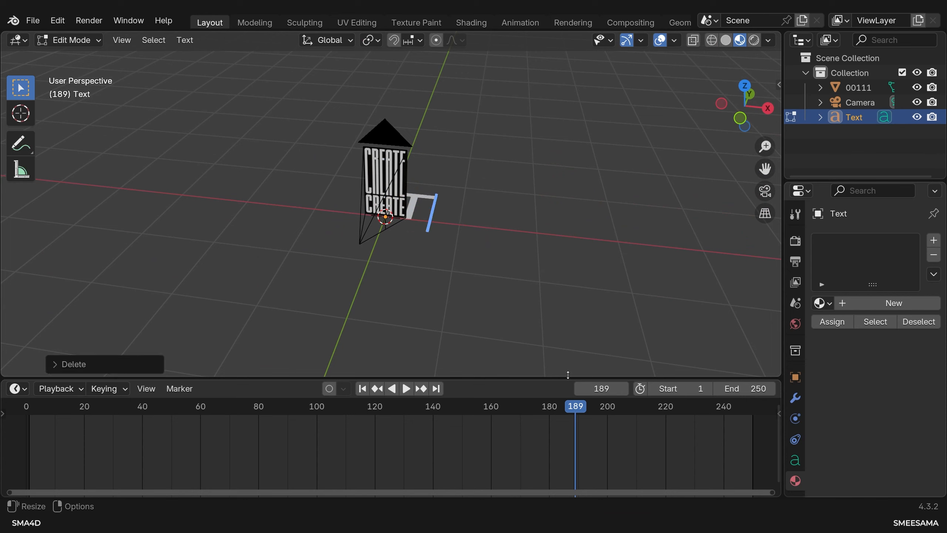
{"action": "type", "text": "AE"}
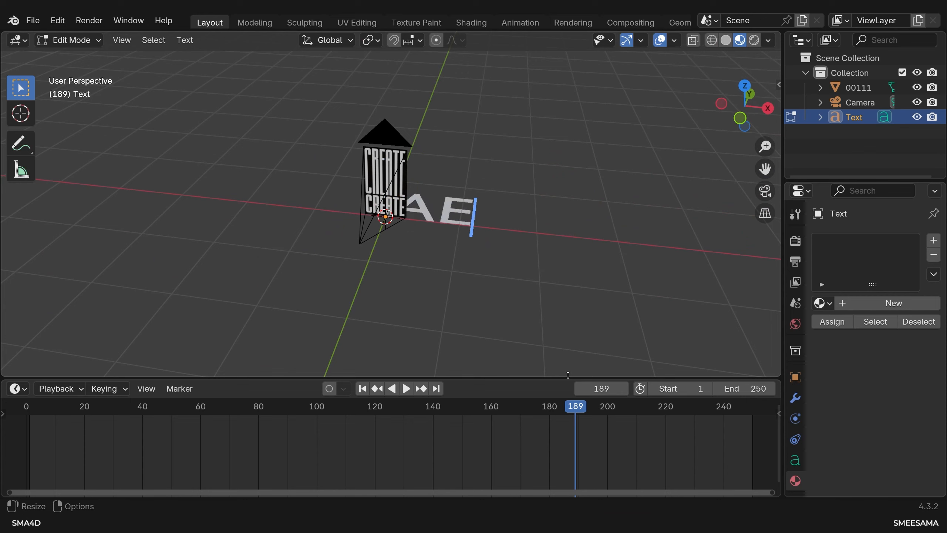
Step: Change the text object's wording to "ART" with each letter on its own line, and finish editing the text
{"action": "key", "text": "BackSpace"}
{"action": "type", "text": "RT"}
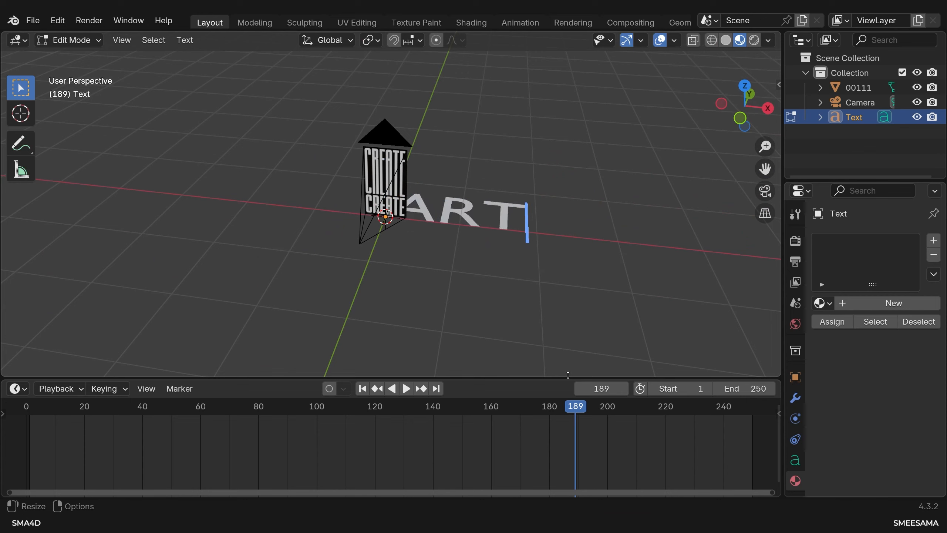
{"action": "key", "text": "Return"}
{"action": "key", "text": "Right"}
{"action": "key", "text": "Return"}
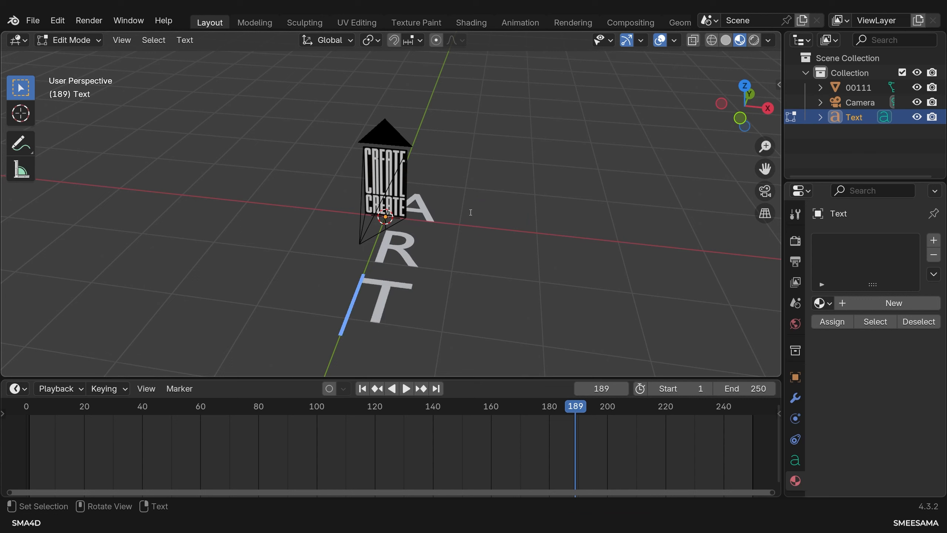
{"action": "key", "text": "Tab"}
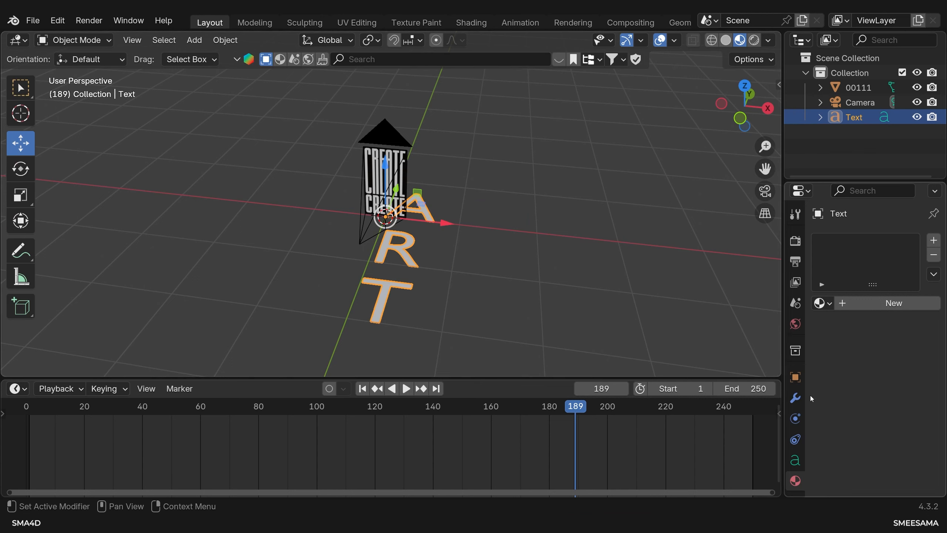
Step: Give the ART text a geometry extrusion of 0.2 m
{"action": "left_click", "coordinate": [795, 461]}
{"action": "scroll", "coordinate": [820, 313], "scroll_direction": "down", "scroll_amount": 5}
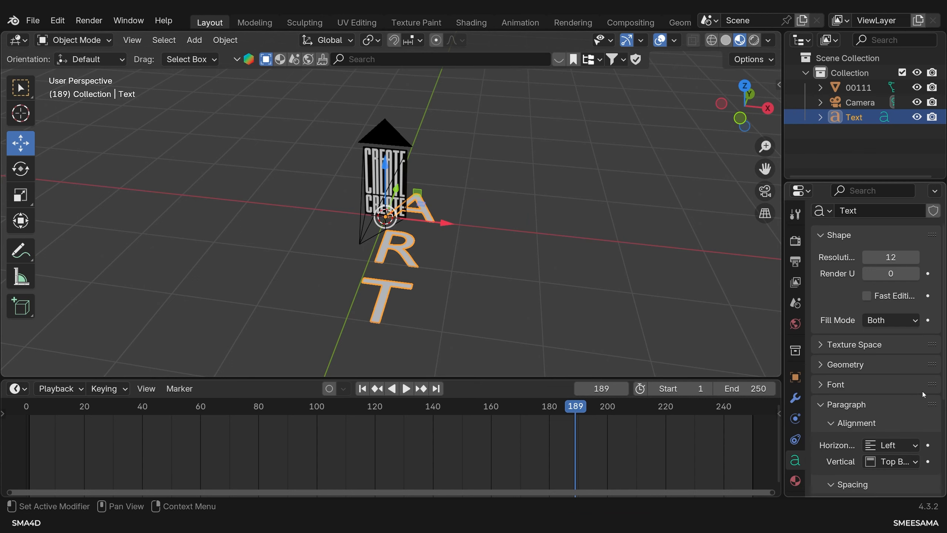
{"action": "left_click", "coordinate": [822, 307]}
{"action": "left_click", "coordinate": [890, 344]}
{"action": "type", "text": "0.5m"}
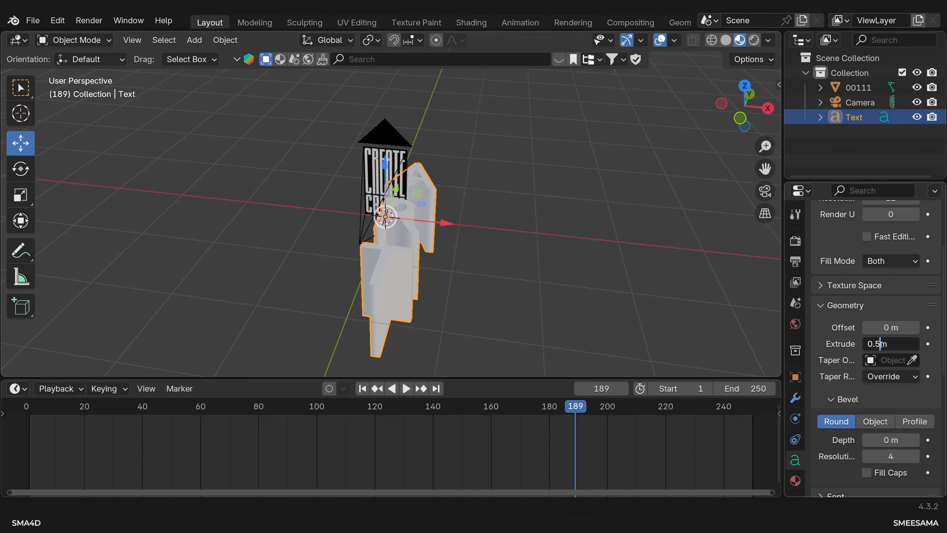
{"action": "key", "text": "BackSpace"}
{"action": "type", "text": "2"}
{"action": "key", "text": "Return"}
Step: Bevel the ART text with a depth of 0.01 m and a bevel resolution of 6
{"action": "scroll", "coordinate": [528, 303], "scroll_direction": "up", "scroll_amount": 4}
{"action": "middle_click_drag", "start_coordinate": [528, 303], "coordinate": [583, 347]}
{"action": "scroll", "coordinate": [893, 380], "scroll_direction": "down", "scroll_amount": 2}
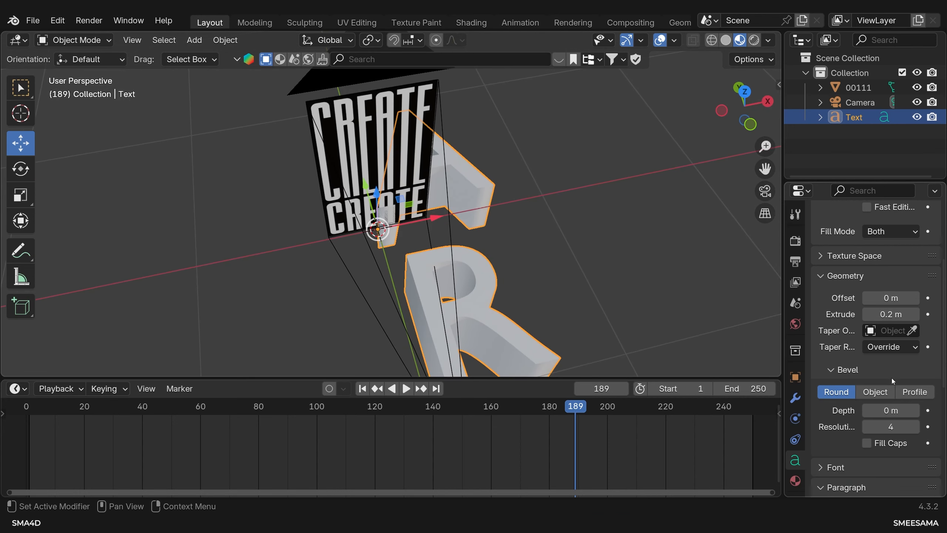
{"action": "scroll", "coordinate": [893, 380], "scroll_direction": "down", "scroll_amount": 3}
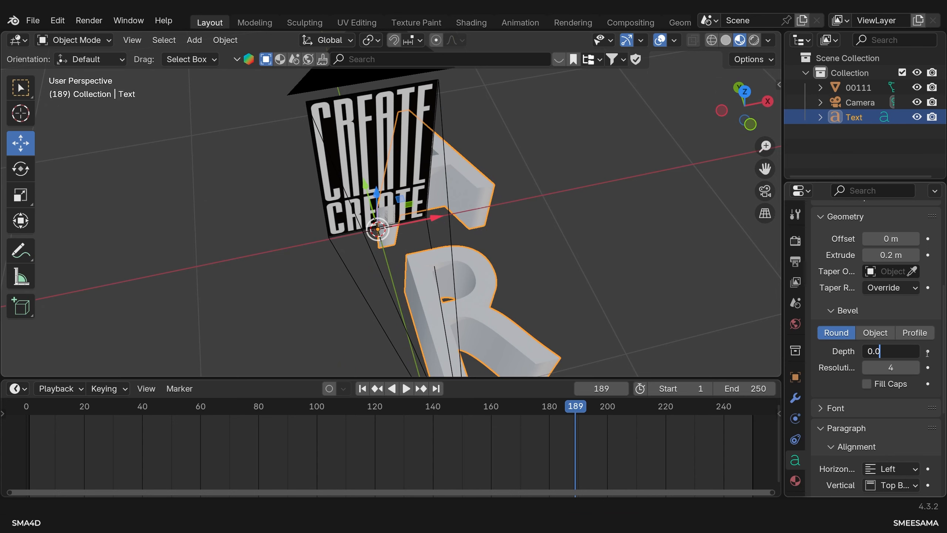
{"action": "key", "text": "Return"}
{"action": "middle_click_drag", "start_coordinate": [551, 345], "coordinate": [566, 303]}
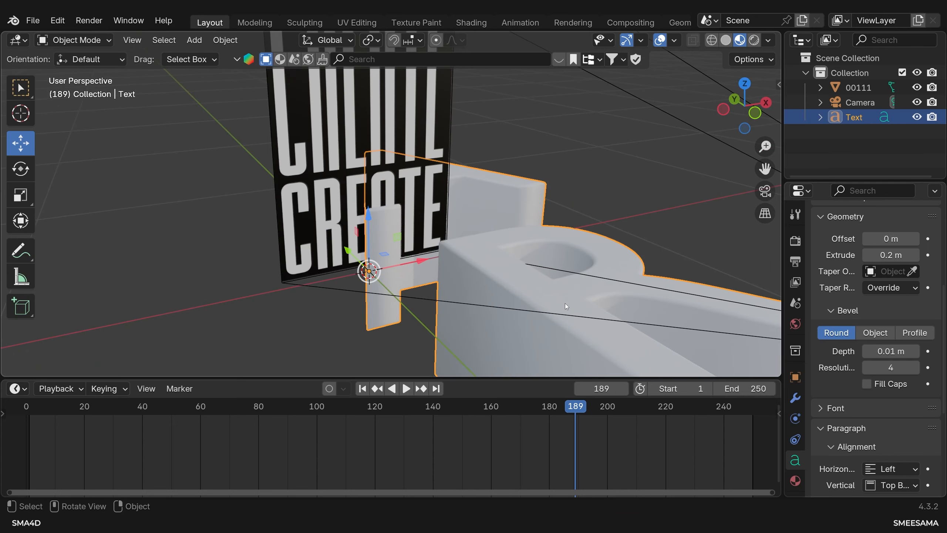
{"action": "scroll", "coordinate": [566, 305], "scroll_direction": "down", "scroll_amount": 4}
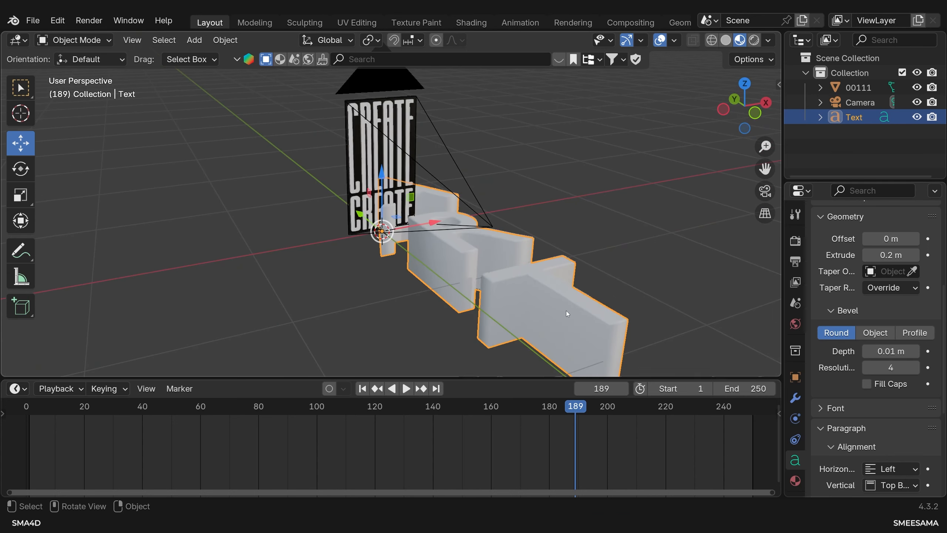
{"action": "left_click", "coordinate": [915, 367]}
{"action": "left_click", "coordinate": [866, 369]}
{"action": "scroll", "coordinate": [655, 300], "scroll_direction": "down", "scroll_amount": 1}
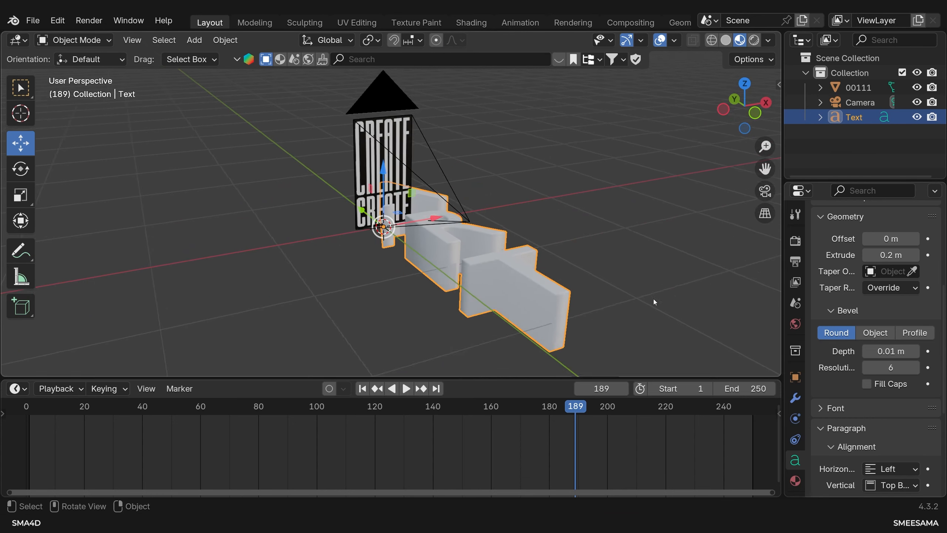
Step: Stand the ART text upright in the front view by rotating it 90 degrees about the X axis
{"action": "middle_click_drag", "start_coordinate": [655, 300], "coordinate": [581, 300]}
{"action": "scroll", "coordinate": [582, 300], "scroll_direction": "down", "scroll_amount": 5}
{"action": "scroll", "coordinate": [522, 203], "scroll_direction": "up", "scroll_amount": 5}
{"action": "middle_click_drag", "start_coordinate": [522, 203], "coordinate": [380, 231]}
{"action": "key", "text": "KP_1"}
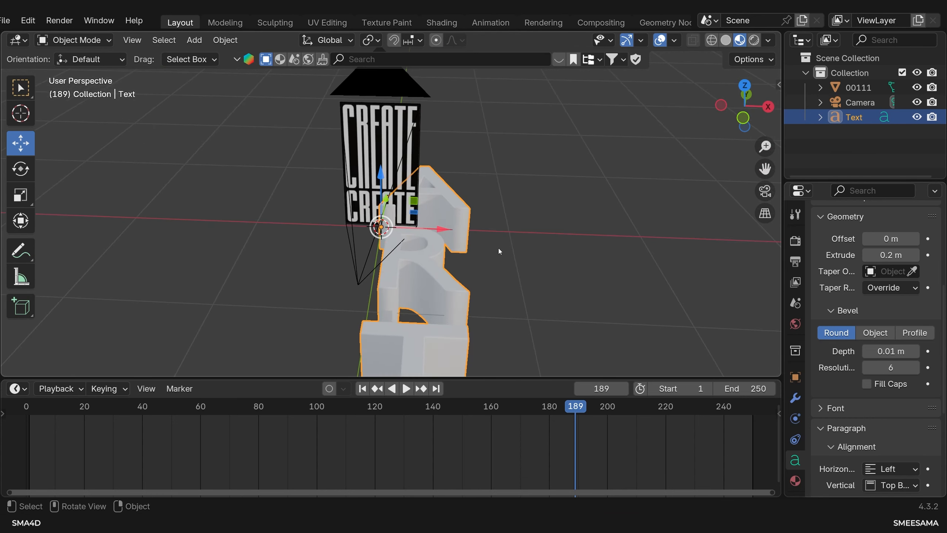
{"action": "key", "text": "r"}
{"action": "key", "text": "x"}
{"action": "key", "text": "9"}
{"action": "key", "text": "0"}
{"action": "key", "text": "Return"}
{"action": "scroll", "coordinate": [383, 258], "scroll_direction": "down", "scroll_amount": 5}
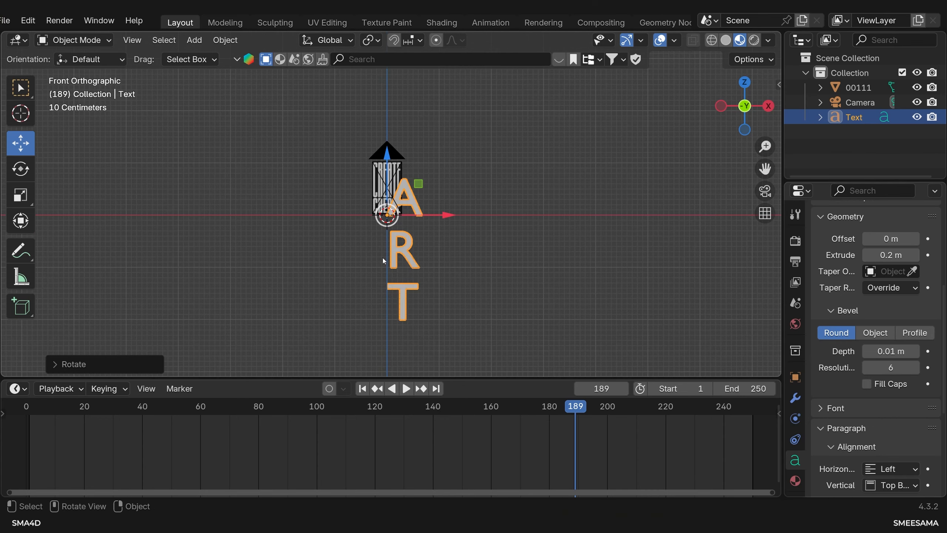
Step: Scale the ART text down and raise it along Z until its three letters fit within the video plane's height
{"action": "mouse_move", "coordinate": [447, 217]}
{"action": "left_mouse_down"}
{"action": "mouse_move", "coordinate": [429, 216]}
{"action": "mouse_move", "coordinate": [444, 218]}
{"action": "left_mouse_up"}
{"action": "key", "text": "s"}
{"action": "left_click", "coordinate": [383, 198]}
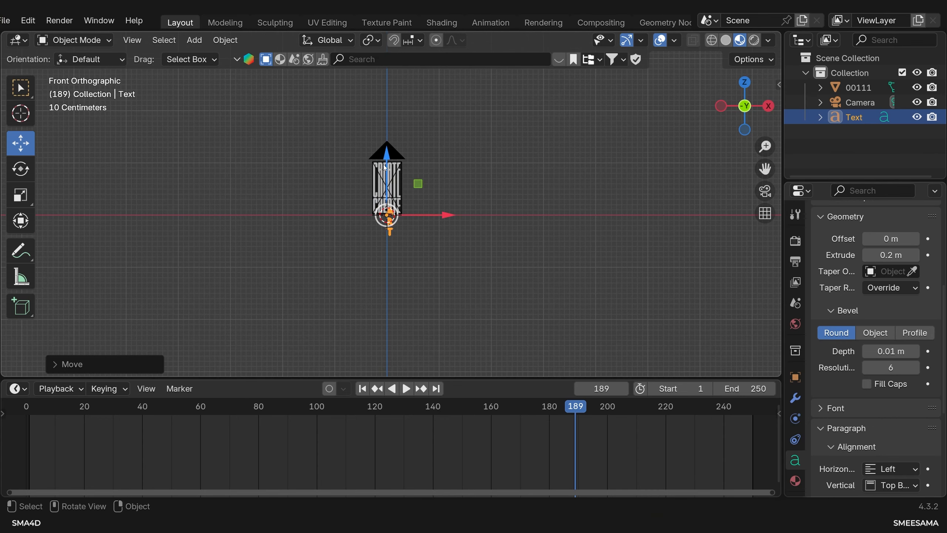
{"action": "left_click_drag", "start_coordinate": [388, 158], "coordinate": [387, 122]}
{"action": "key", "text": "s"}
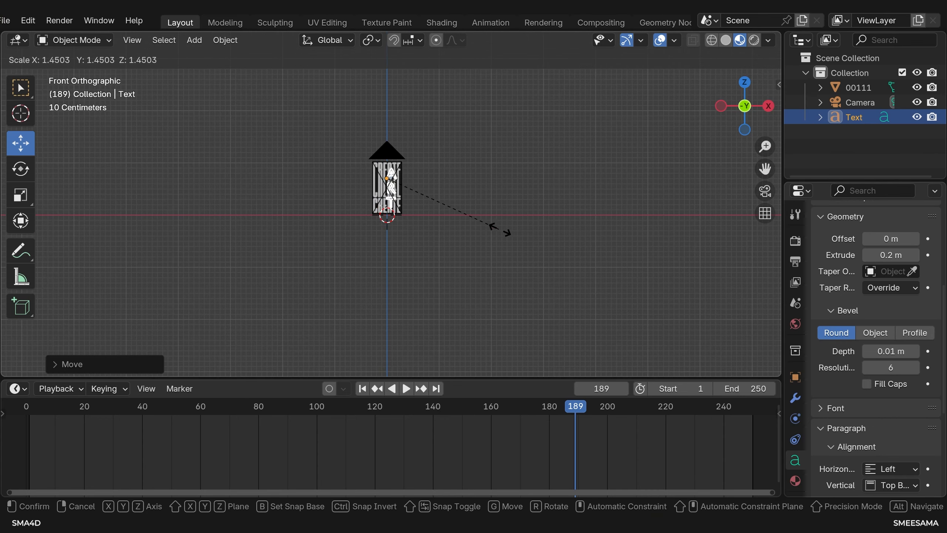
{"action": "left_click", "coordinate": [500, 229]}
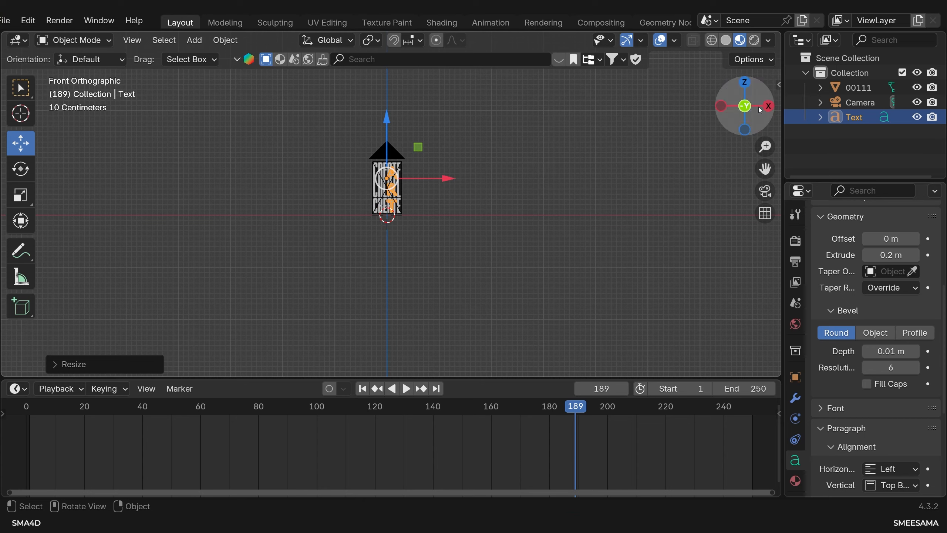
Step: Look through the camera and shift the ART text along X to centre it over the video plane
{"action": "left_click", "coordinate": [765, 191]}
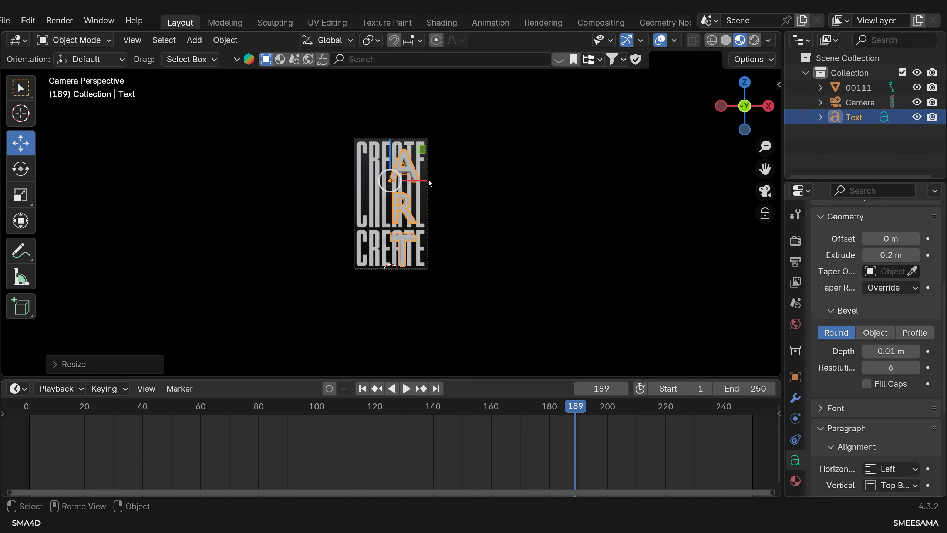
{"action": "left_click_drag", "start_coordinate": [427, 181], "coordinate": [416, 180]}
{"action": "scroll", "coordinate": [451, 268], "scroll_direction": "up", "scroll_amount": 5}
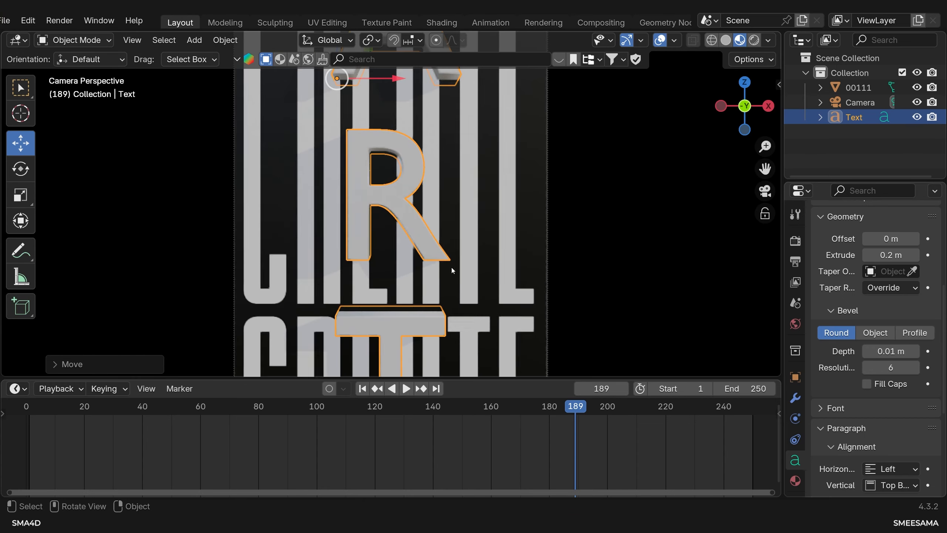
{"action": "scroll", "coordinate": [446, 236], "scroll_direction": "down", "scroll_amount": 3}
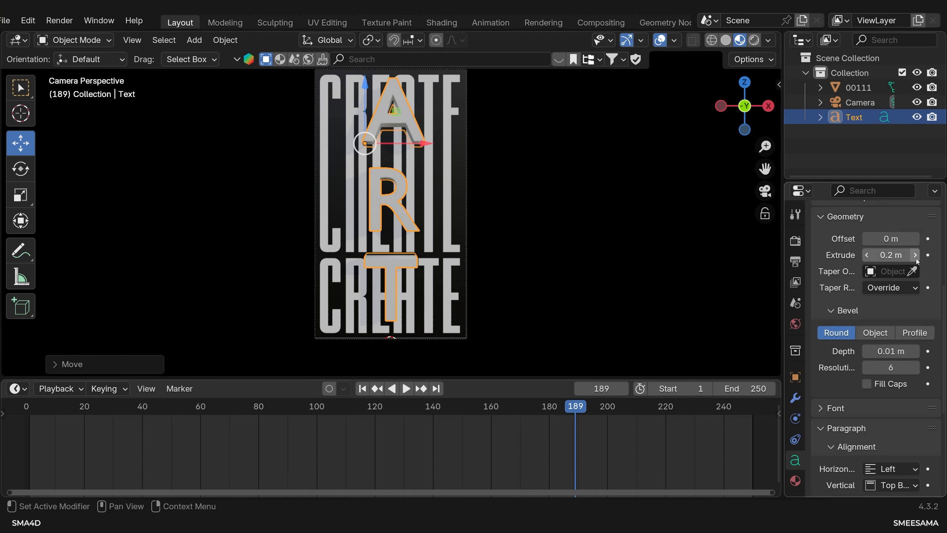
Step: Find the MODERNIZ Regular font with the search "mod" and load it as the text's regular font
{"action": "scroll", "coordinate": [910, 299], "scroll_direction": "down", "scroll_amount": 10}
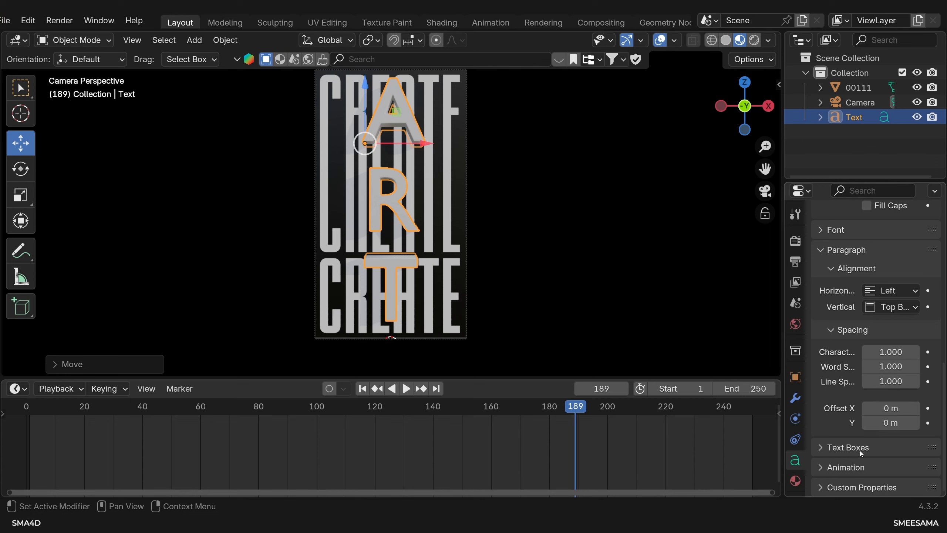
{"action": "scroll", "coordinate": [860, 450], "scroll_direction": "up", "scroll_amount": 6}
{"action": "left_click", "coordinate": [842, 348]}
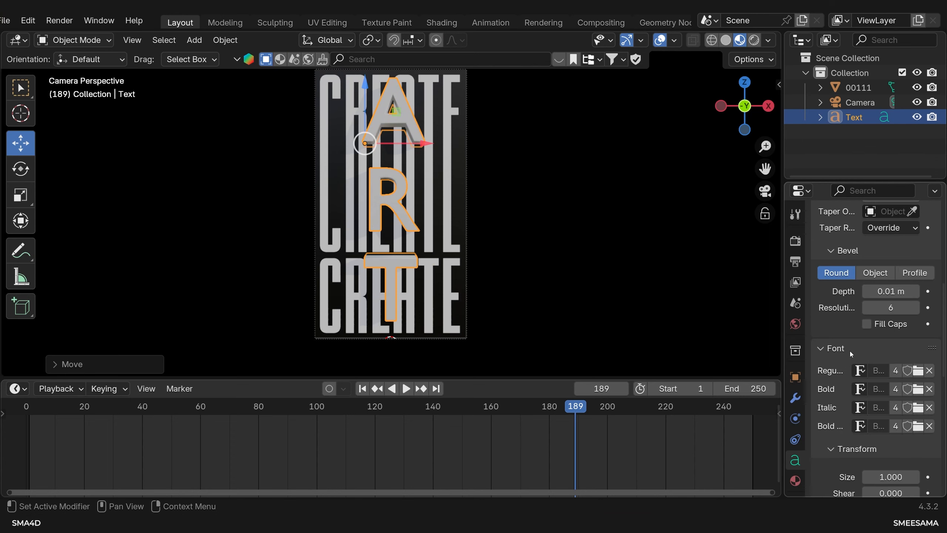
{"action": "left_click", "coordinate": [918, 371]}
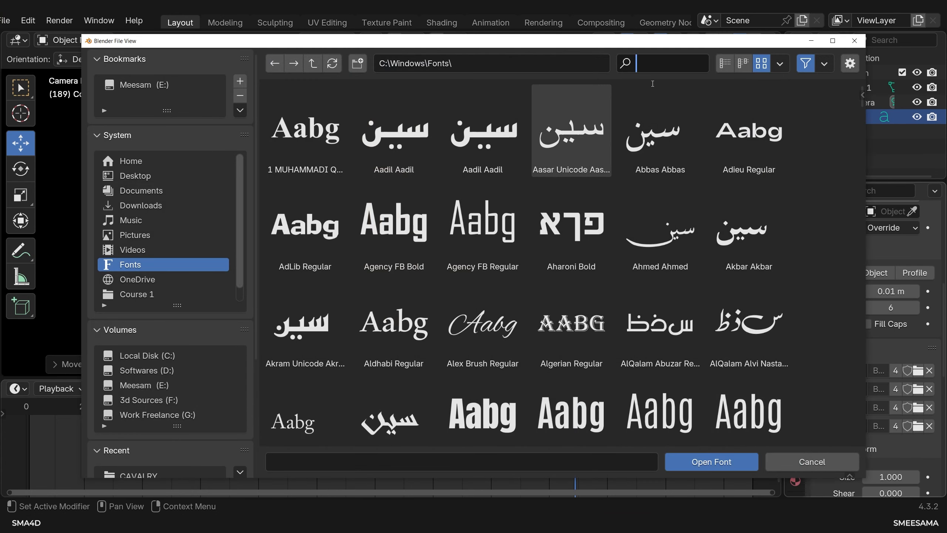
{"action": "type", "text": "mod"}
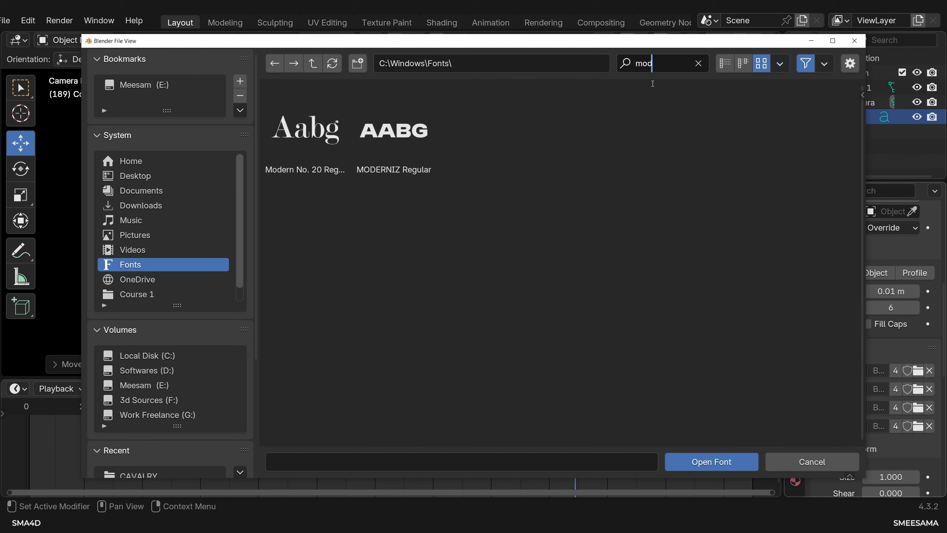
{"action": "double_click", "coordinate": [405, 137]}
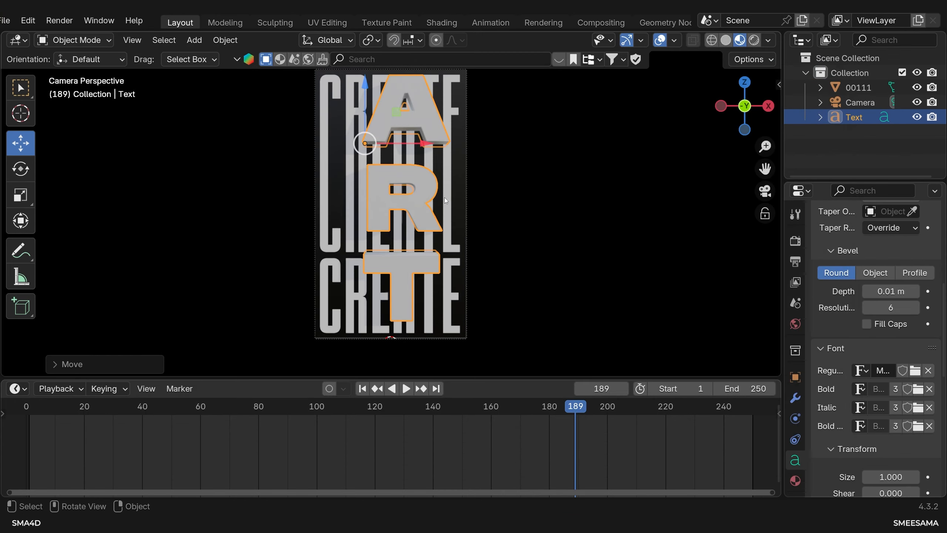
Step: Recentre the wider ART lettering horizontally and vertically within the camera frame, and return to the start of the timeline
{"action": "scroll", "coordinate": [444, 197], "scroll_direction": "down", "scroll_amount": 2}
{"action": "left_click_drag", "start_coordinate": [414, 177], "coordinate": [410, 178]}
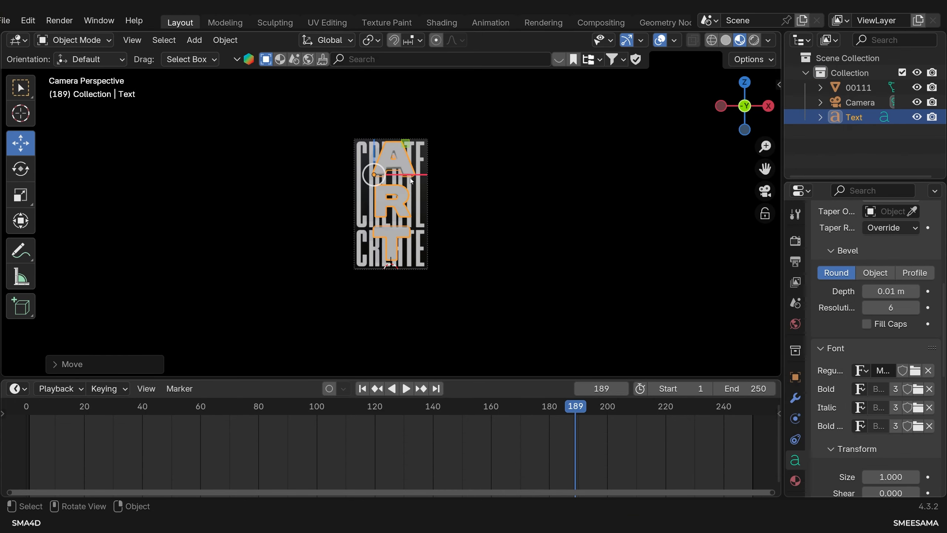
{"action": "scroll", "coordinate": [411, 178], "scroll_direction": "up", "scroll_amount": 3}
{"action": "scroll", "coordinate": [403, 174], "scroll_direction": "down", "scroll_amount": 2}
{"action": "left_click_drag", "start_coordinate": [369, 116], "coordinate": [368, 120]}
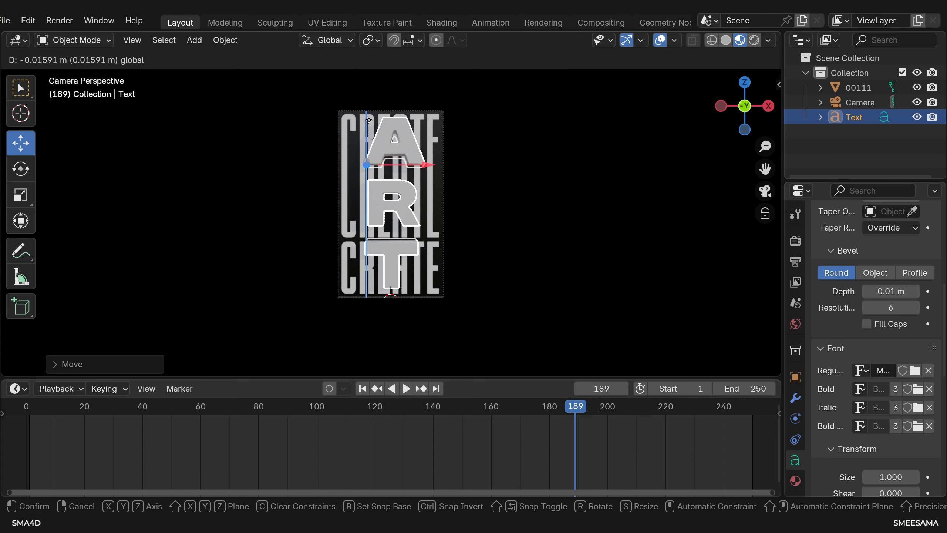
{"action": "key", "text": "shift+Left"}
Step: Create a new material for the ART text and switch to the Shading workspace
{"action": "left_click", "coordinate": [795, 484]}
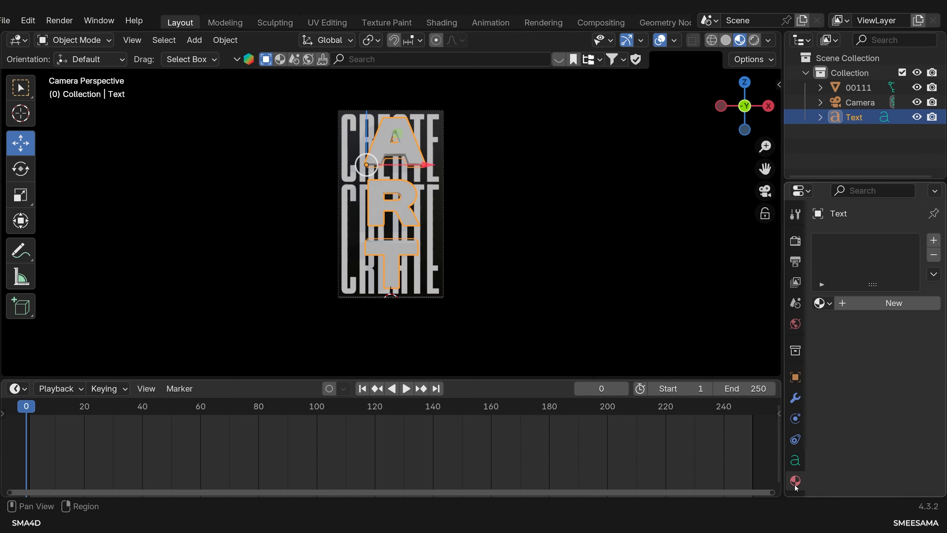
{"action": "left_click", "coordinate": [893, 302]}
{"action": "left_click", "coordinate": [438, 23]}
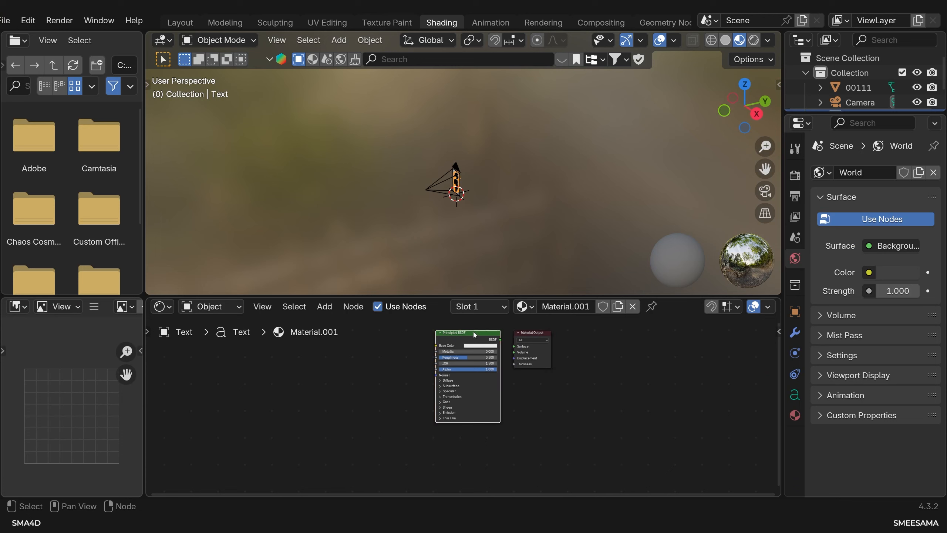
Step: Replace the Principled BSDF in the text's material with a Glass BSDF connected to the Material Output's Surface
{"action": "key", "text": "x"}
{"action": "key", "text": "shift+a"}
{"action": "mouse_move", "coordinate": [326, 349]}
{"action": "left_click", "coordinate": [328, 332]}
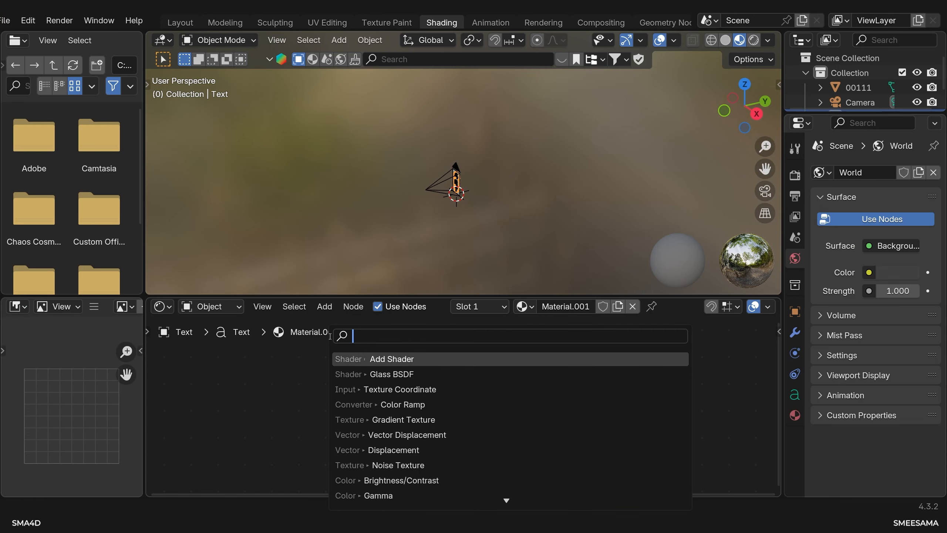
{"action": "left_click", "coordinate": [391, 373]}
{"action": "left_click", "coordinate": [407, 385]}
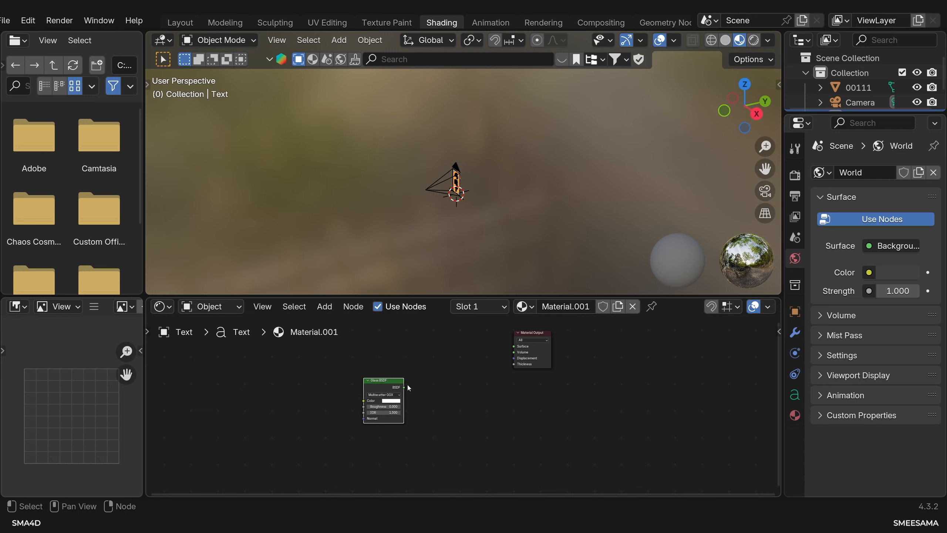
{"action": "left_click_drag", "start_coordinate": [403, 387], "coordinate": [511, 347]}
{"action": "scroll", "coordinate": [510, 347], "scroll_direction": "up", "scroll_amount": 4}
Step: Set the viewport to solid shading and reposition the ART text along the Y axis relative to the video plane
{"action": "scroll", "coordinate": [463, 220], "scroll_direction": "up", "scroll_amount": 5}
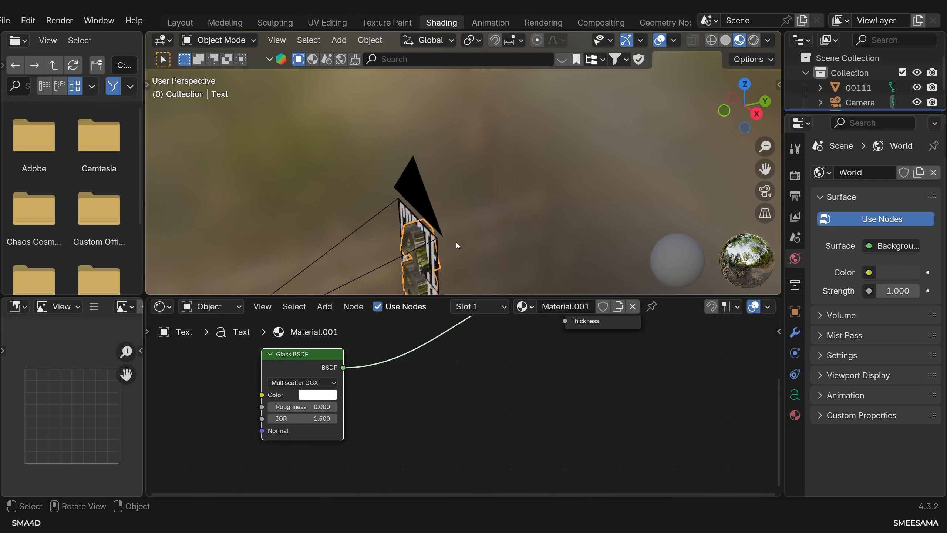
{"action": "middle_click_drag", "start_coordinate": [457, 250], "coordinate": [597, 264]}
{"action": "scroll", "coordinate": [579, 241], "scroll_direction": "down", "scroll_amount": 4}
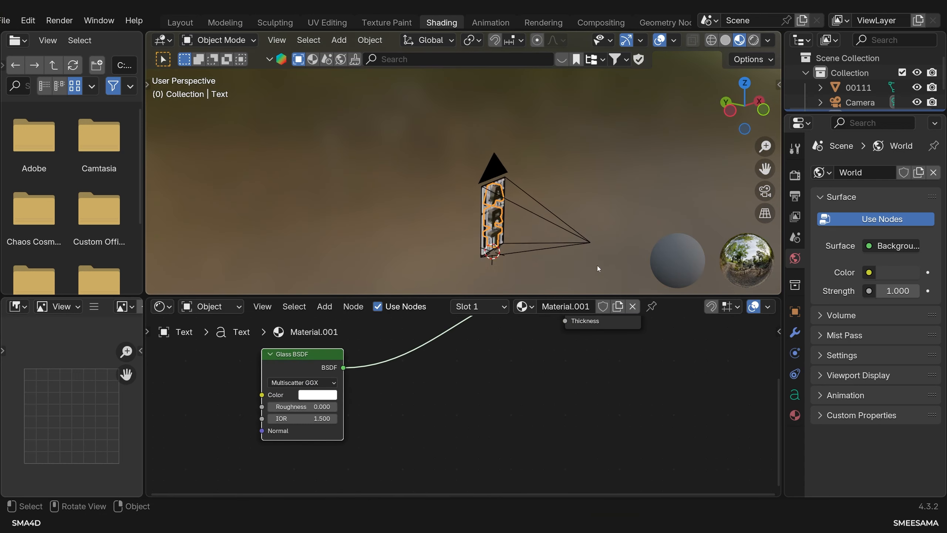
{"action": "scroll", "coordinate": [535, 250], "scroll_direction": "up", "scroll_amount": 4}
{"action": "left_click", "coordinate": [725, 40]}
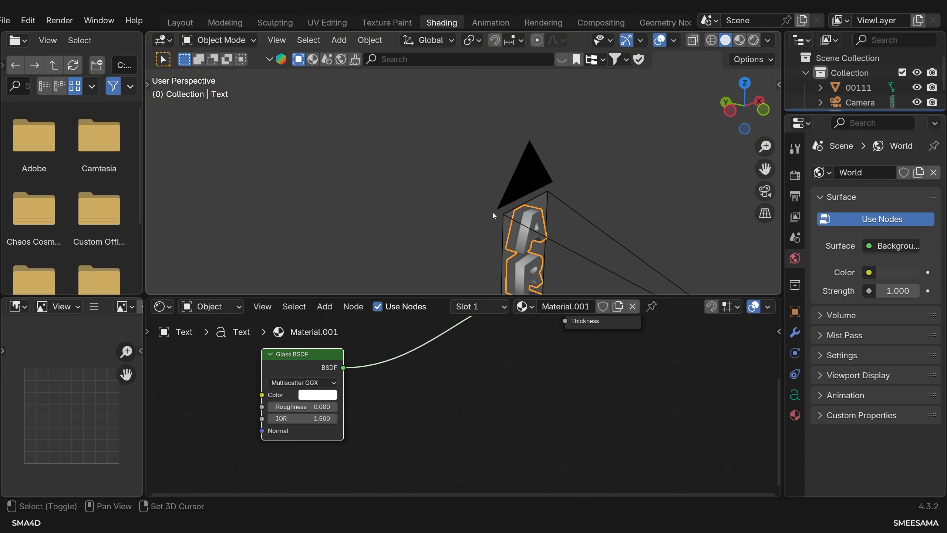
{"action": "mouse_move", "coordinate": [493, 213]}
{"action": "middle_mouse_down"}
{"action": "mouse_move", "coordinate": [407, 185]}
{"action": "mouse_move", "coordinate": [354, 224]}
{"action": "mouse_move", "coordinate": [450, 197]}
{"action": "middle_mouse_up"}
{"action": "key", "text": "KP_7"}
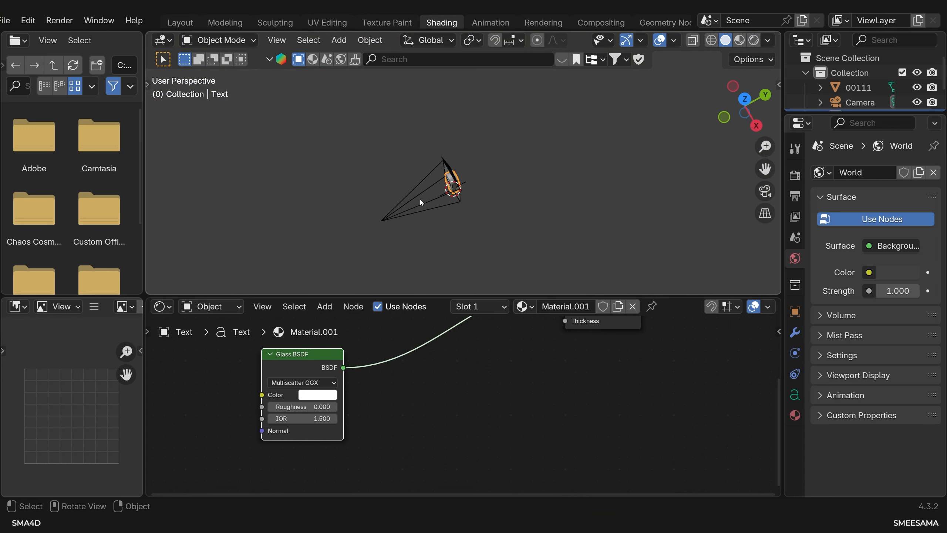
{"action": "scroll", "coordinate": [464, 224], "scroll_direction": "up", "scroll_amount": 2}
{"action": "key", "text": "t"}
{"action": "left_click", "coordinate": [165, 143]}
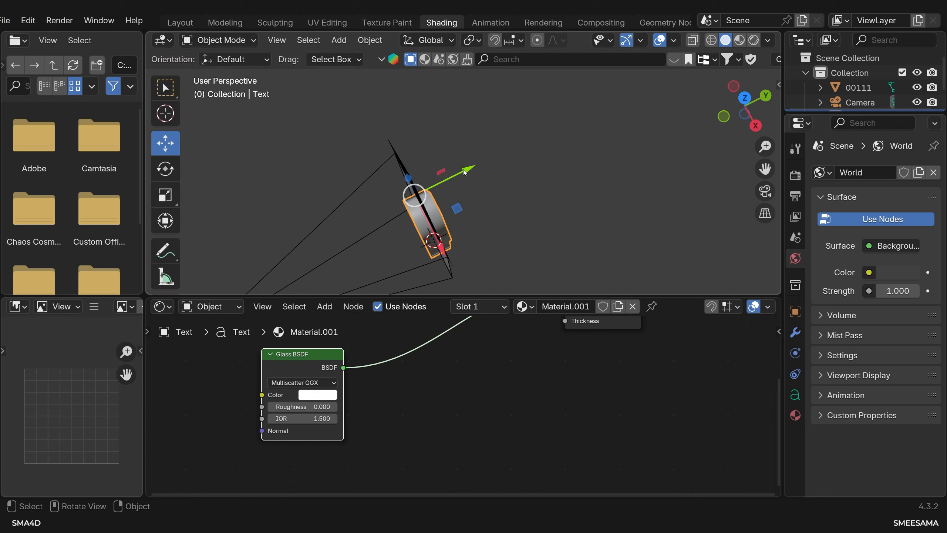
{"action": "key", "text": "g"}
{"action": "key", "text": "y"}
{"action": "left_click", "coordinate": [486, 215]}
Step: Check the ART text's placement through the camera and save the Blender file
{"action": "middle_click_drag", "start_coordinate": [487, 215], "coordinate": [455, 188]}
{"action": "key", "text": "KP_0"}
{"action": "key", "text": "ctrl+s"}
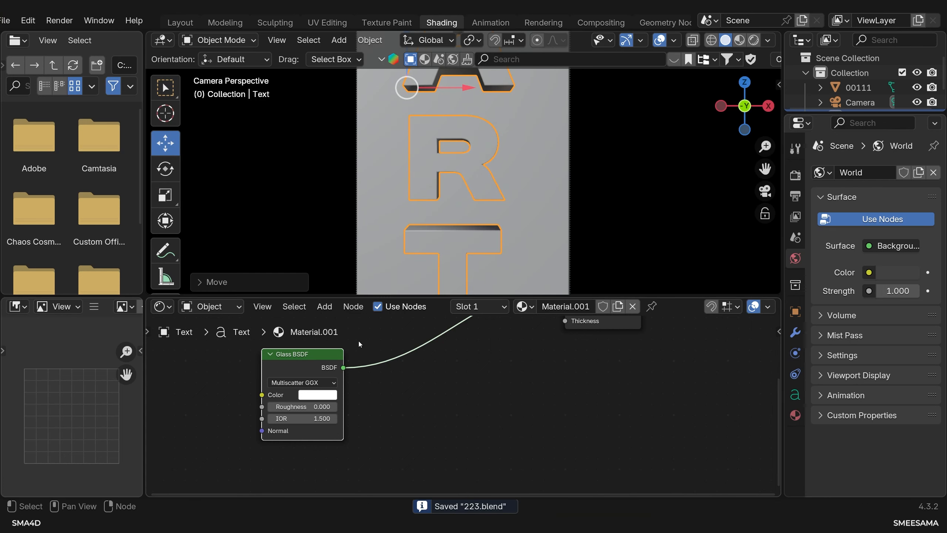
Step: Set the Glass BSDF roughness to 0.046 and preview the ART text in rendered viewport shading
{"action": "left_click_drag", "start_coordinate": [296, 411], "coordinate": [297, 412]}
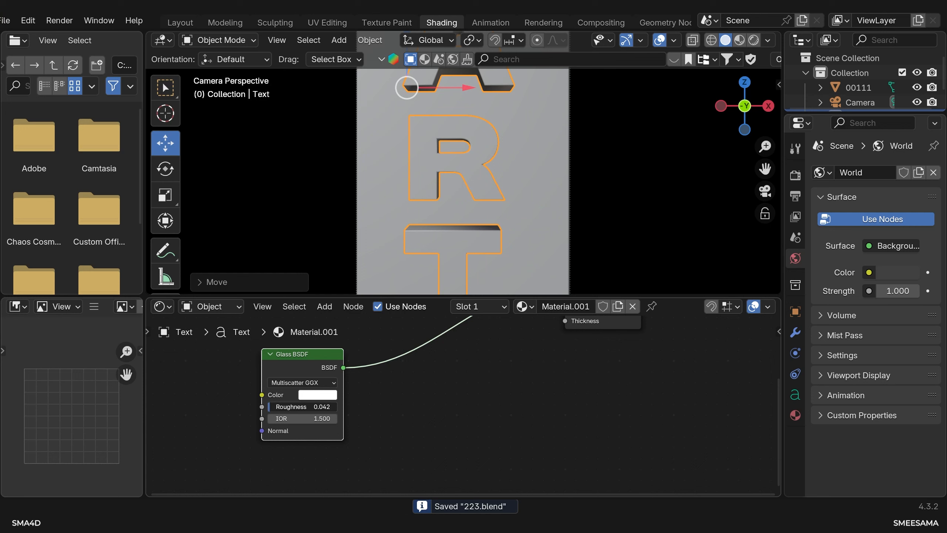
{"action": "scroll", "coordinate": [477, 163], "scroll_direction": "down", "scroll_amount": 5}
{"action": "left_click", "coordinate": [739, 40]}
{"action": "scroll", "coordinate": [543, 183], "scroll_direction": "up", "scroll_amount": 3}
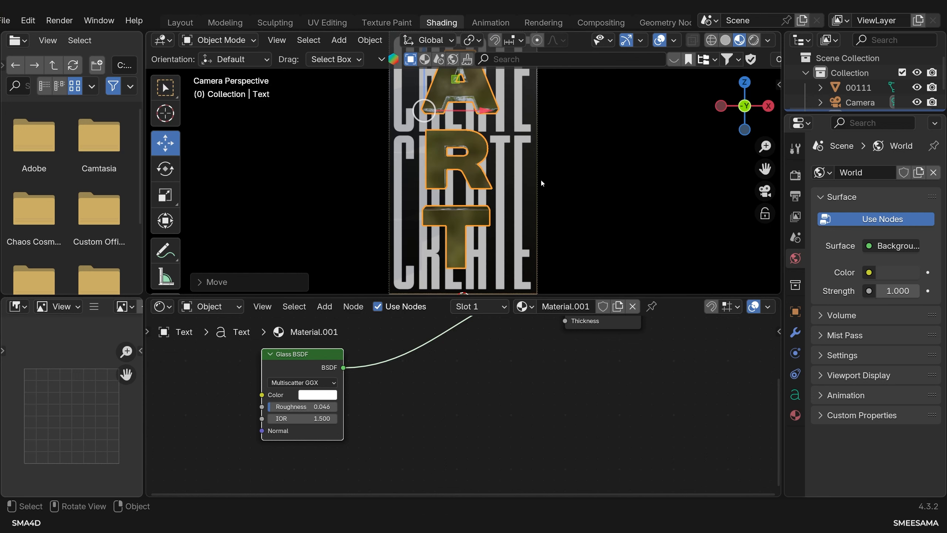
{"action": "left_click", "coordinate": [753, 41]}
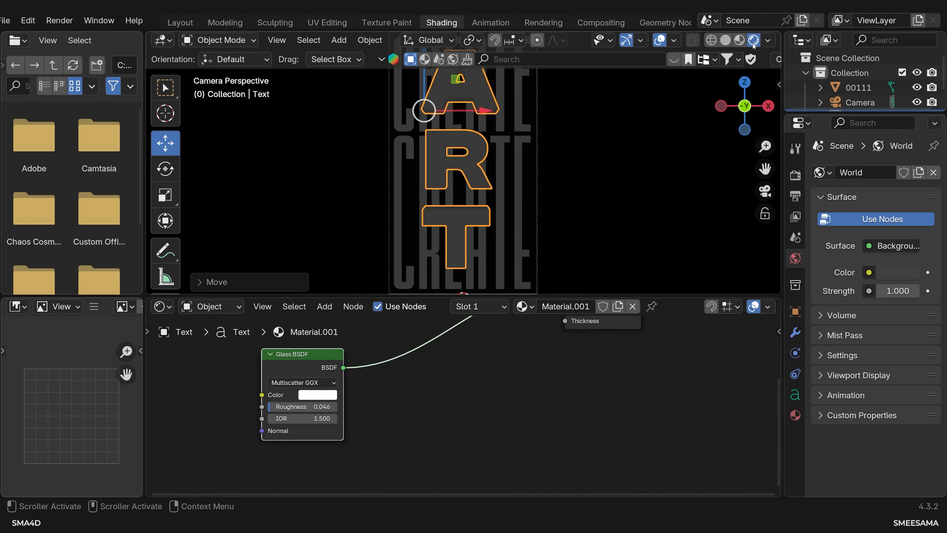
Step: Switch the render engine to Cycles and inspect the glass letter R up close
{"action": "scroll", "coordinate": [742, 112], "scroll_direction": "down", "scroll_amount": 3}
{"action": "left_click", "coordinate": [795, 196]}
{"action": "left_click", "coordinate": [795, 176]}
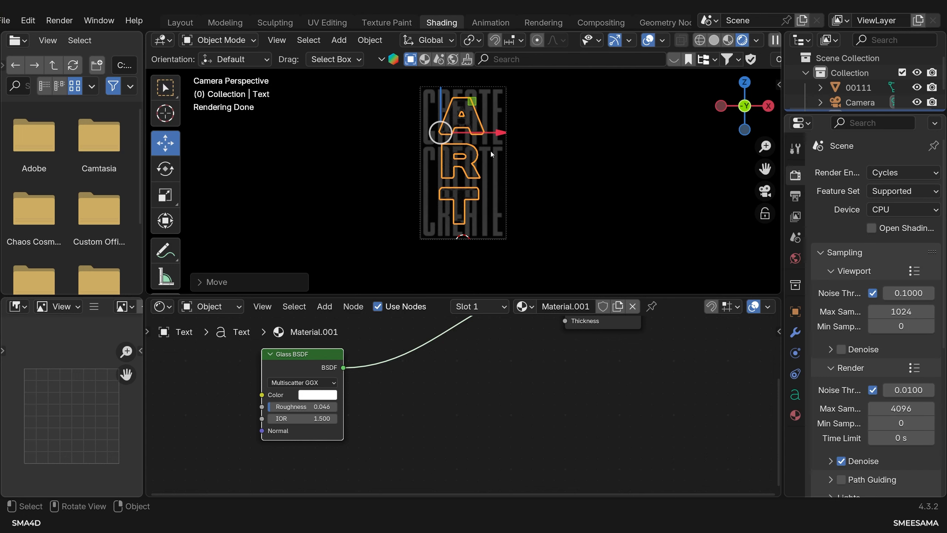
{"action": "scroll", "coordinate": [492, 154], "scroll_direction": "up", "scroll_amount": 9}
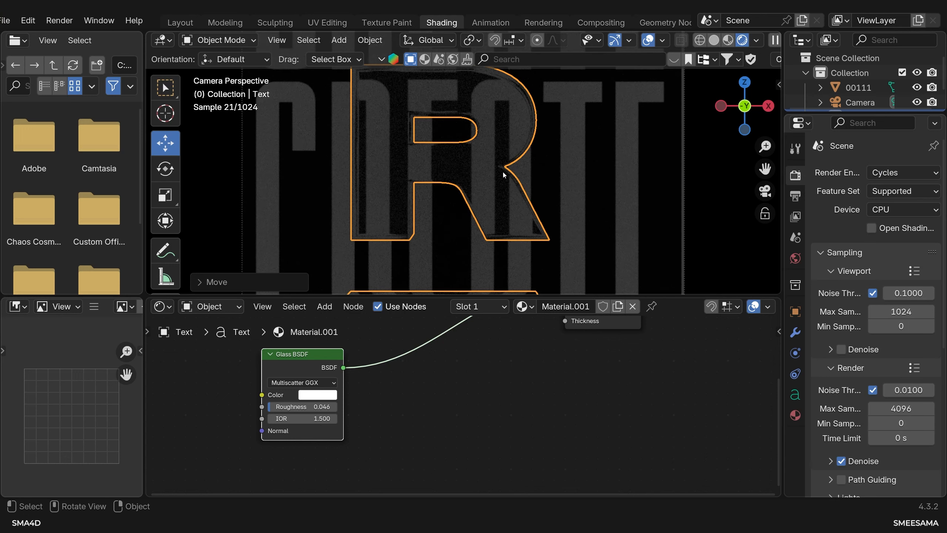
{"action": "scroll", "coordinate": [432, 399], "scroll_direction": "down", "scroll_amount": 1}
{"action": "scroll", "coordinate": [432, 400], "scroll_direction": "down", "scroll_amount": 3}
Step: Set the Glass BSDF IOR to 1.2 and check the refraction on the letter R
{"action": "middle_click_drag", "start_coordinate": [463, 392], "coordinate": [422, 411]}
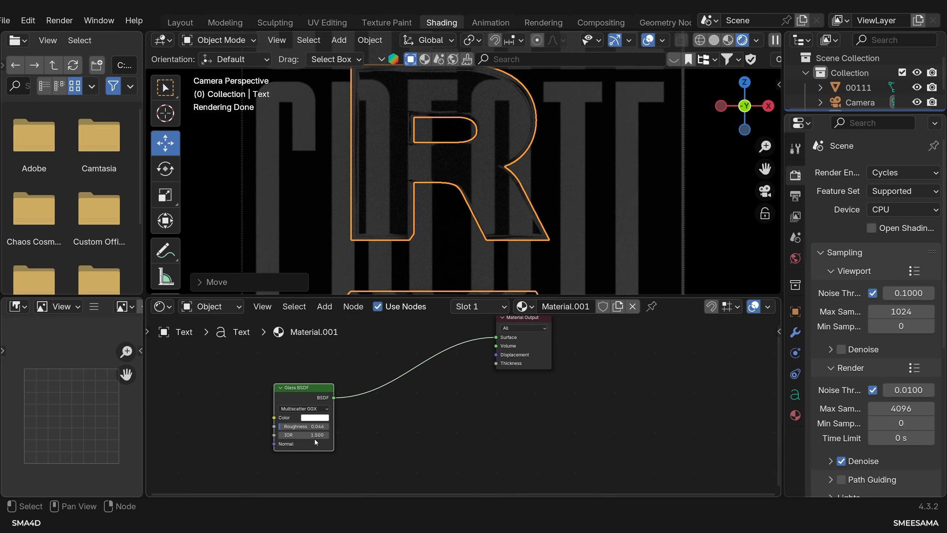
{"action": "left_click", "coordinate": [312, 437]}
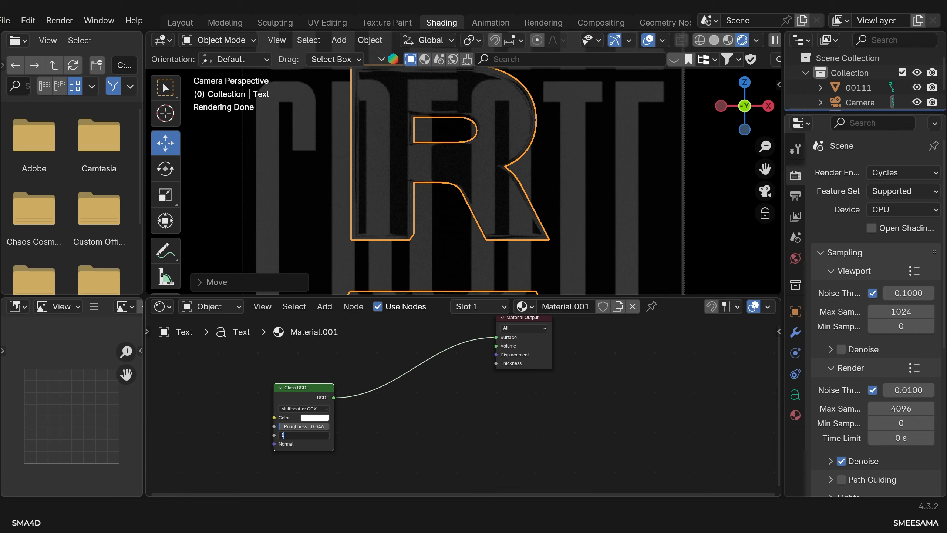
{"action": "type", "text": "1.2"}
{"action": "key", "text": "Return"}
{"action": "scroll", "coordinate": [578, 178], "scroll_direction": "up", "scroll_amount": 3}
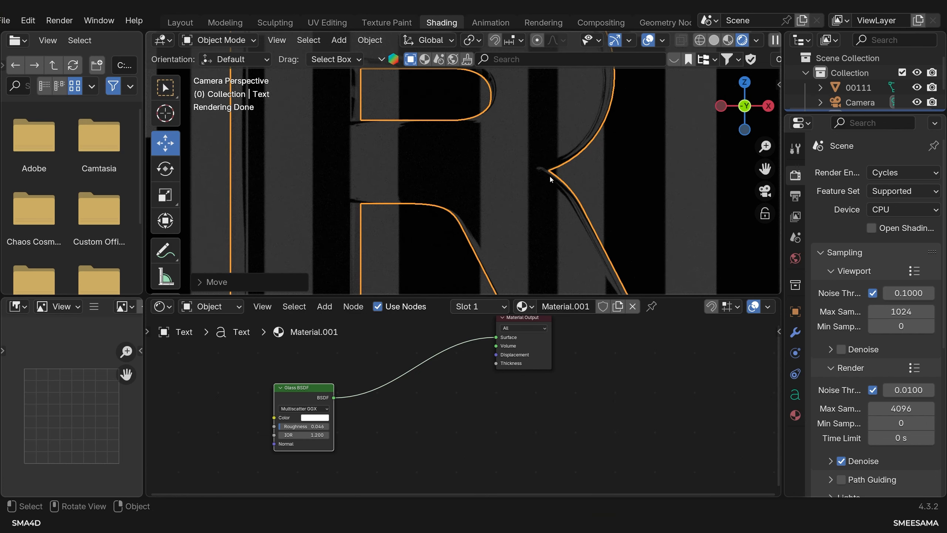
Step: Duplicate the Glass BSDF node twice and arrange the three glass nodes in a vertical stack
{"action": "scroll", "coordinate": [384, 372], "scroll_direction": "down", "scroll_amount": 2}
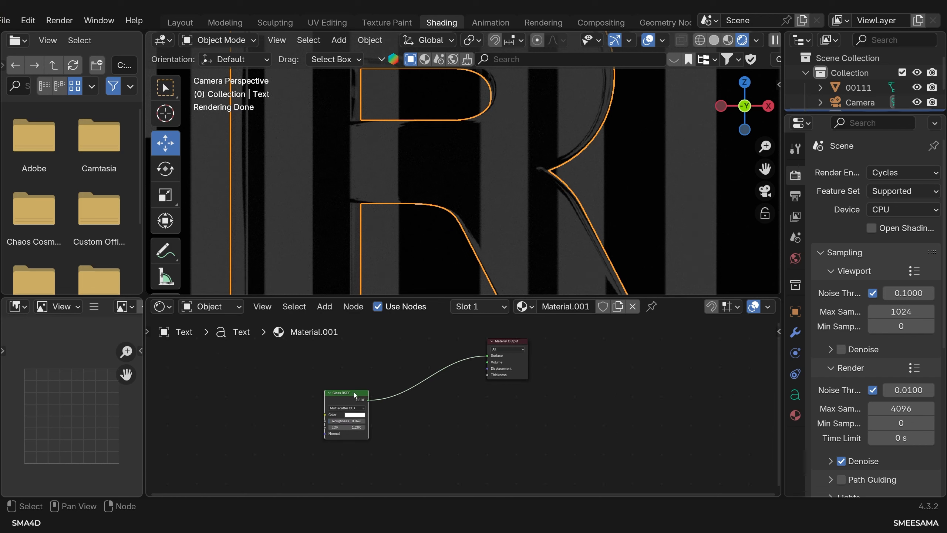
{"action": "key", "text": "shift+d"}
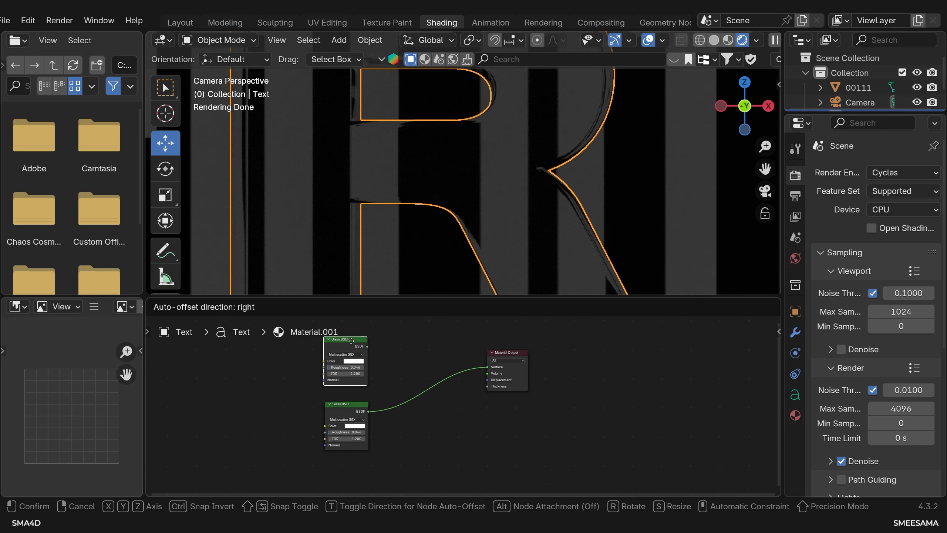
{"action": "left_click", "coordinate": [352, 342]}
{"action": "scroll", "coordinate": [351, 376], "scroll_direction": "down", "scroll_amount": 4}
{"action": "key", "text": "shift+s"}
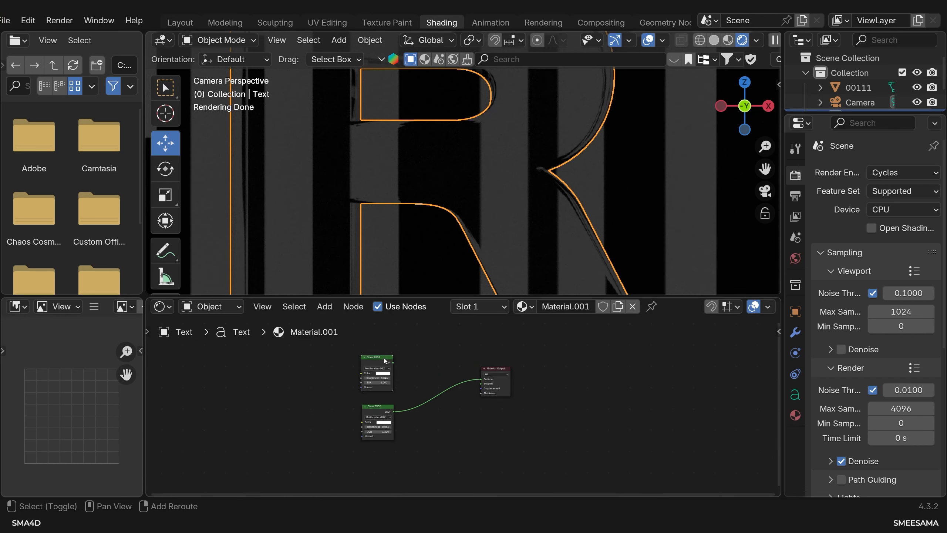
{"action": "key", "text": "shift+d"}
{"action": "left_click", "coordinate": [387, 403]}
{"action": "scroll", "coordinate": [464, 411], "scroll_direction": "down", "scroll_amount": 2}
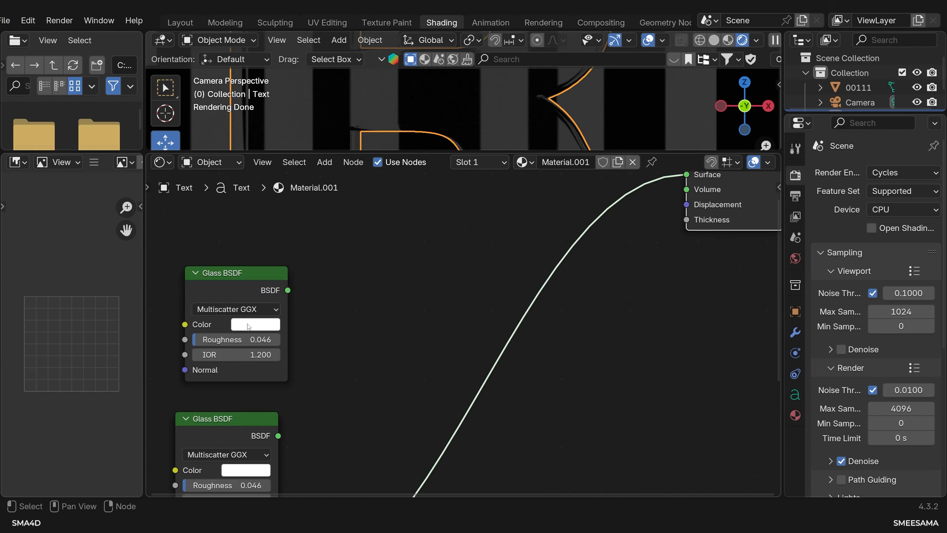
Step: Set the uppermost Glass BSDF's color to pure red, #FF0000FF, with green and blue at 0
{"action": "left_click", "coordinate": [257, 324]}
{"action": "left_click", "coordinate": [268, 222]}
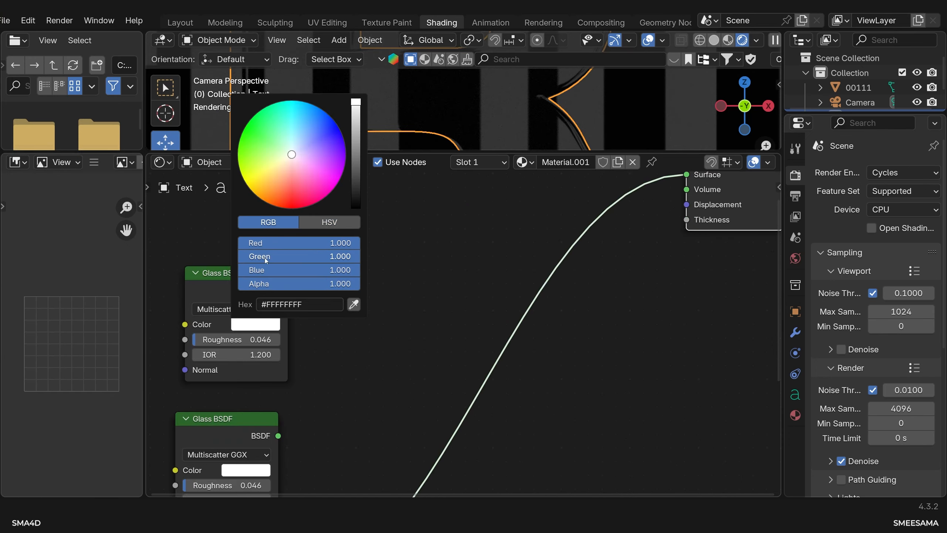
{"action": "left_click_drag", "start_coordinate": [343, 256], "coordinate": [240, 256]}
{"action": "left_click_drag", "start_coordinate": [343, 270], "coordinate": [241, 269]}
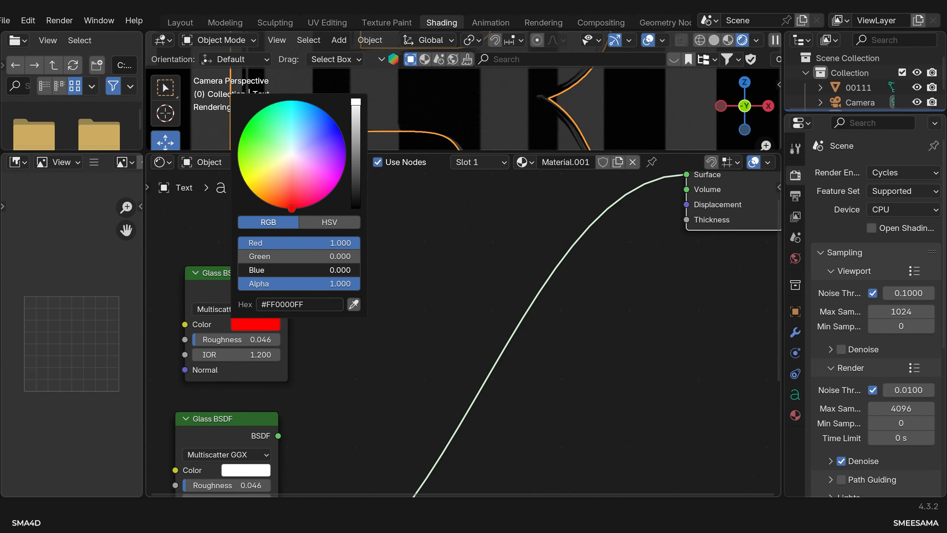
Step: Set the middle Glass BSDF's color to pure green, with red and blue at 0
{"action": "scroll", "coordinate": [370, 388], "scroll_direction": "down", "scroll_amount": 3}
{"action": "middle_click_drag", "start_coordinate": [369, 387], "coordinate": [409, 324]}
{"action": "left_click", "coordinate": [347, 367]}
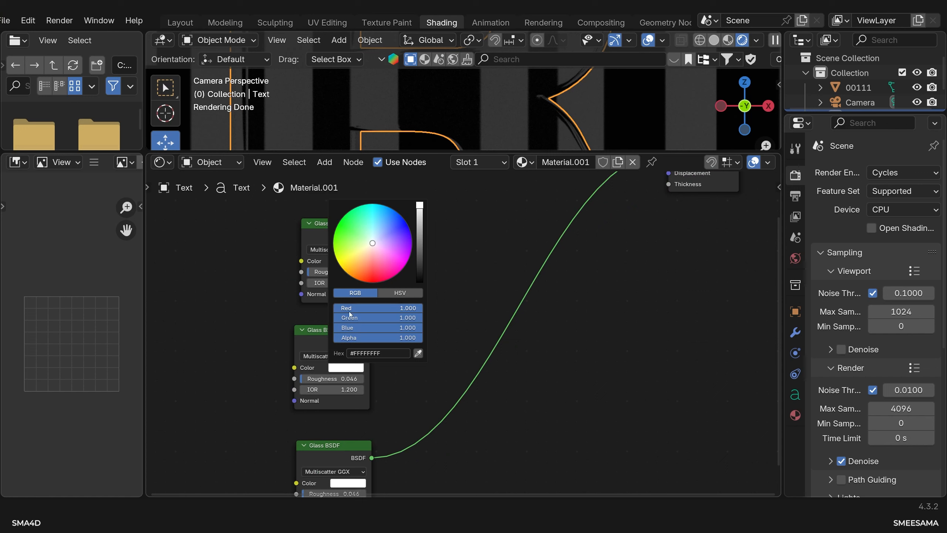
{"action": "left_click_drag", "start_coordinate": [376, 308], "coordinate": [333, 327]}
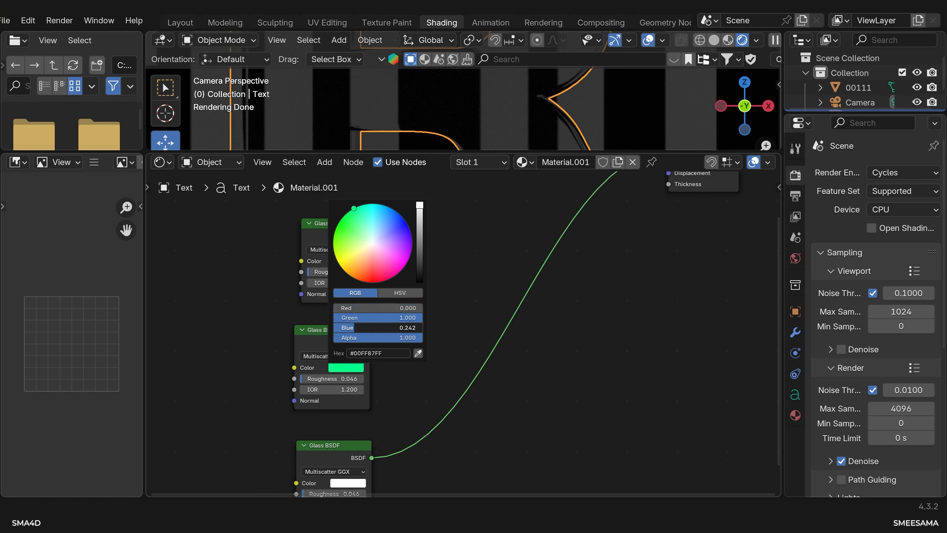
Step: Set the lowest Glass BSDF's color to pure blue, #0000FFFF, with red and green at 0
{"action": "scroll", "coordinate": [428, 473], "scroll_direction": "down", "scroll_amount": 1}
{"action": "left_click", "coordinate": [370, 463]}
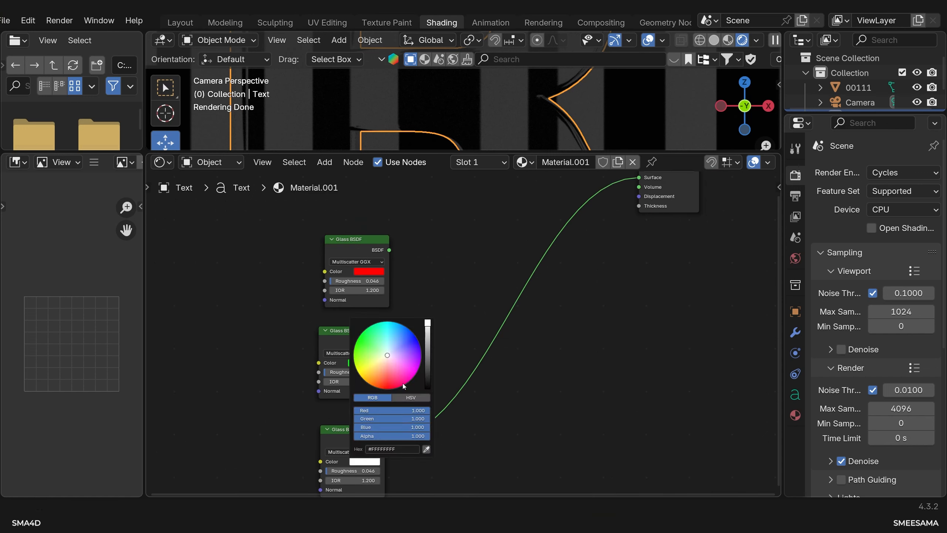
{"action": "left_click_drag", "start_coordinate": [409, 410], "coordinate": [356, 418]}
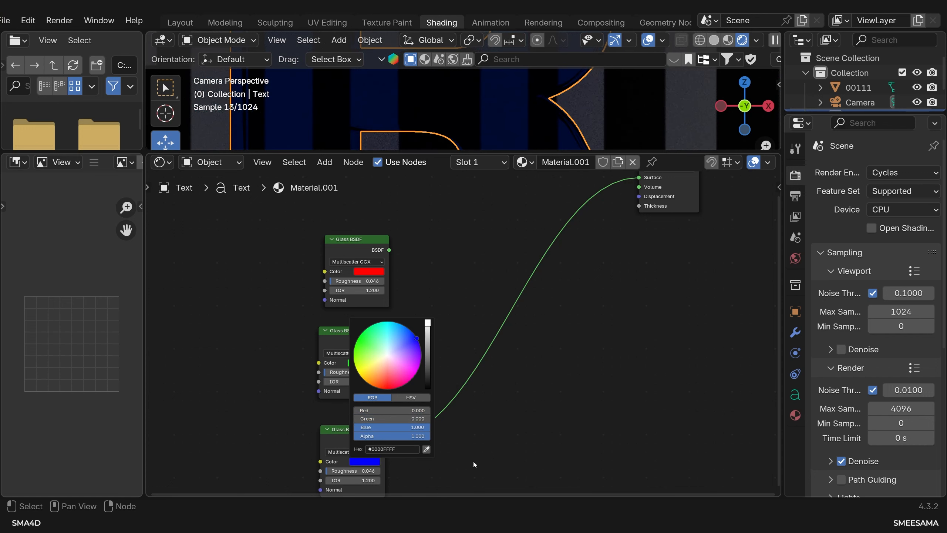
Step: Insert an Add Shader node before the Material Output and feed the red Glass BSDF into its first shader input
{"action": "scroll", "coordinate": [400, 449], "scroll_direction": "down", "scroll_amount": 2}
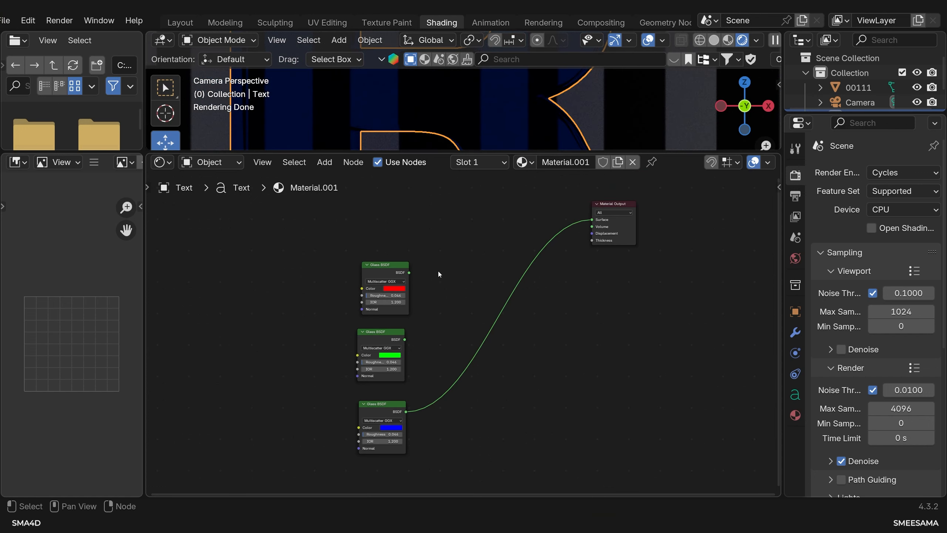
{"action": "key", "text": "shift+a"}
{"action": "left_click", "coordinate": [466, 277]}
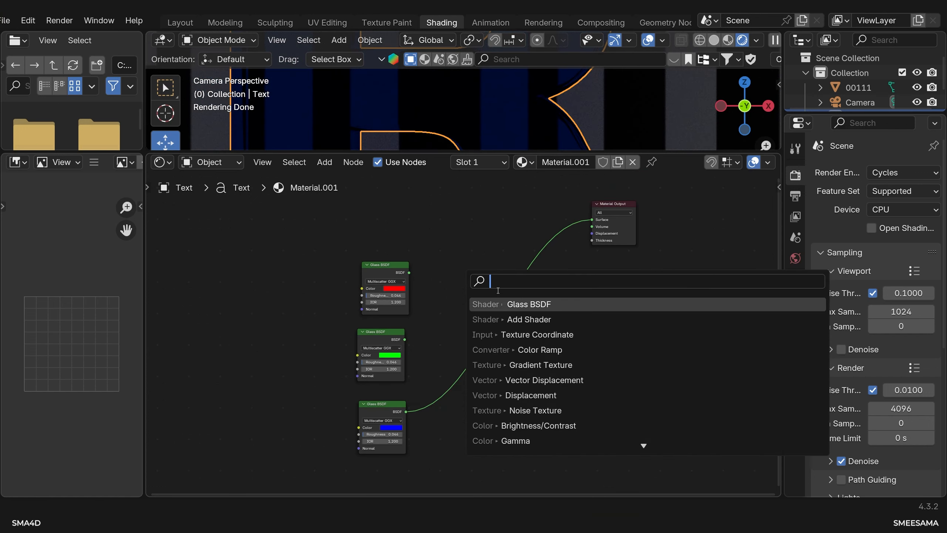
{"action": "left_click", "coordinate": [534, 319]}
{"action": "left_click", "coordinate": [512, 269]}
{"action": "scroll", "coordinate": [467, 317], "scroll_direction": "up", "scroll_amount": 2}
{"action": "left_click_drag", "start_coordinate": [383, 242], "coordinate": [507, 245]}
Step: Give the world color an Environment Texture and load the studio_small_09 HDR image from the Downloads folder
{"action": "scroll", "coordinate": [508, 245], "scroll_direction": "down", "scroll_amount": 1}
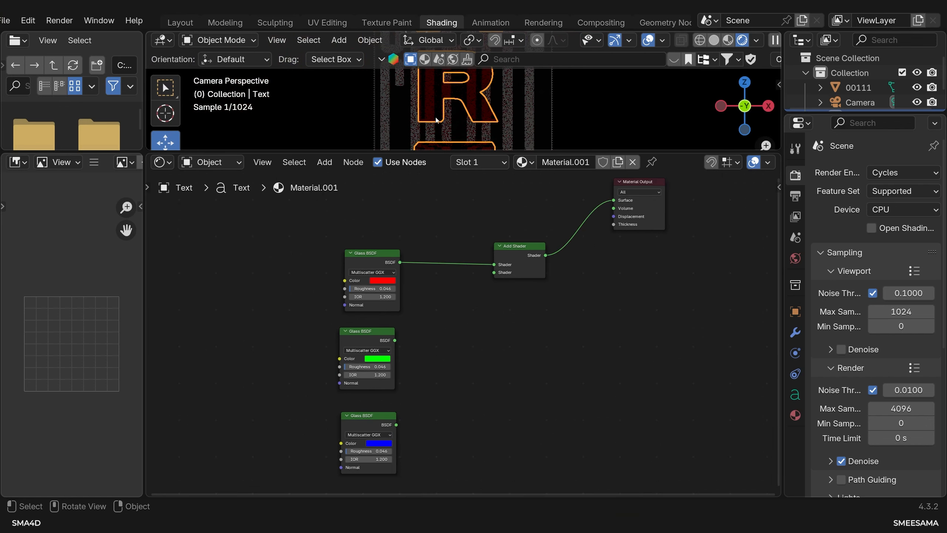
{"action": "left_click_drag", "start_coordinate": [459, 153], "coordinate": [464, 278]}
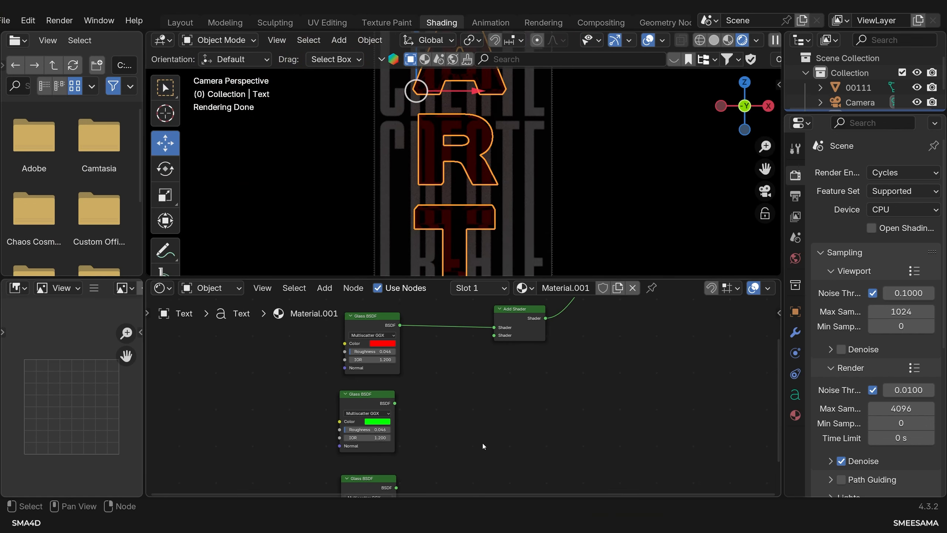
{"action": "left_click", "coordinate": [795, 259]}
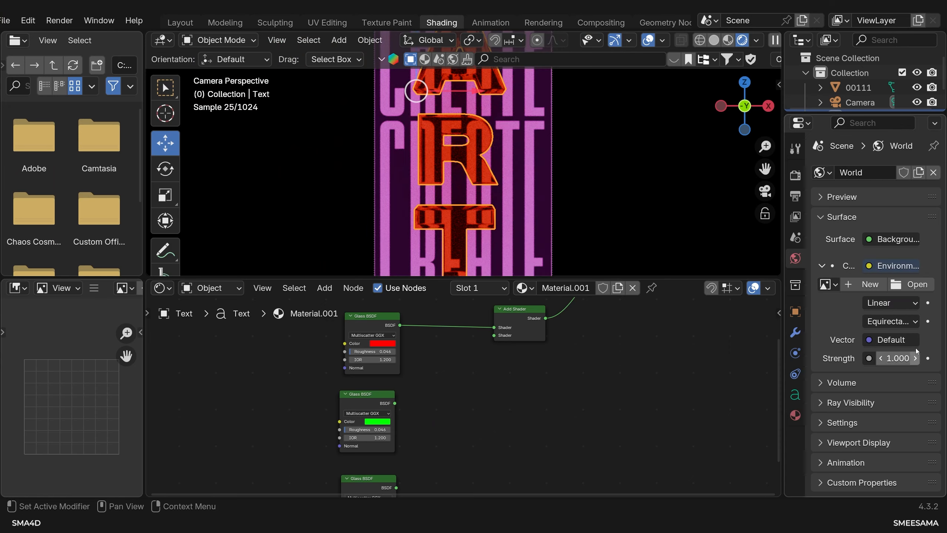
{"action": "left_click", "coordinate": [916, 288]}
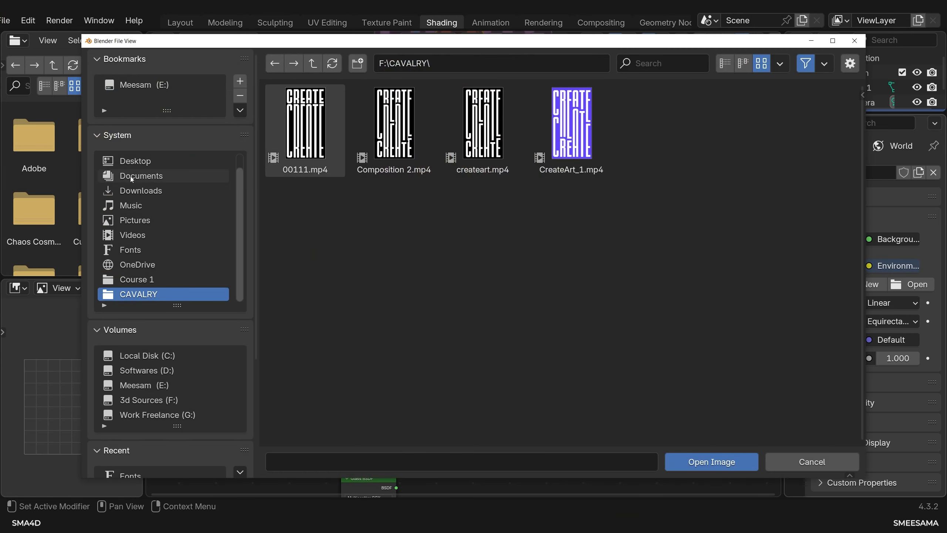
{"action": "left_click", "coordinate": [150, 186]}
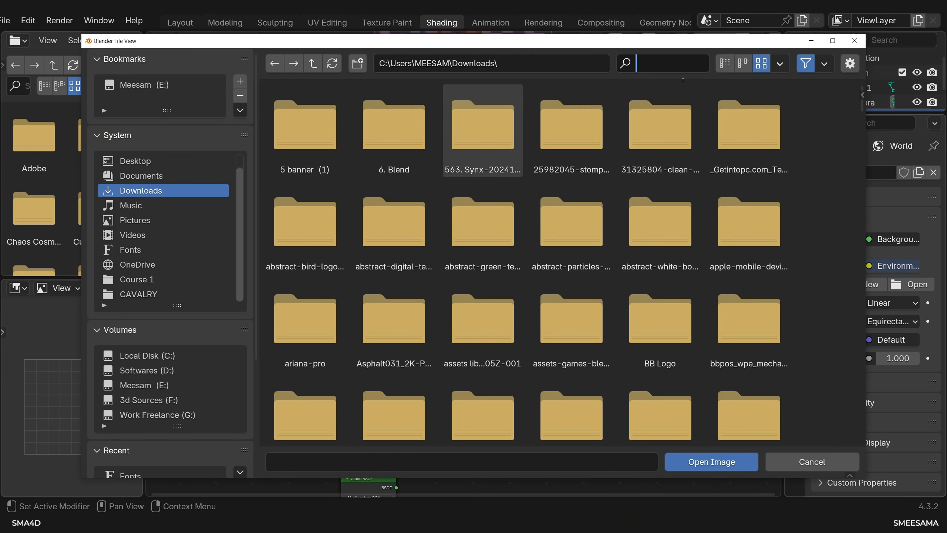
{"action": "type", "text": "hdr"}
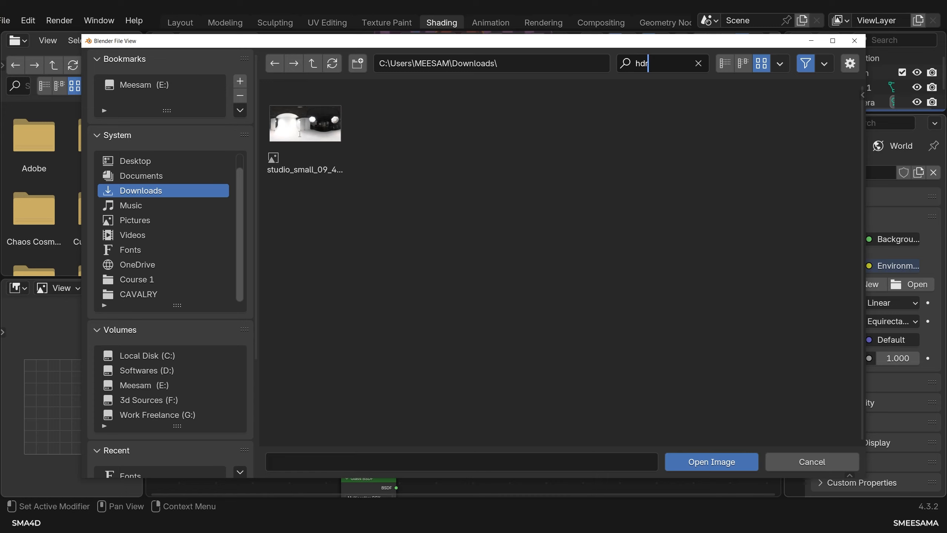
{"action": "double_click", "coordinate": [299, 134]}
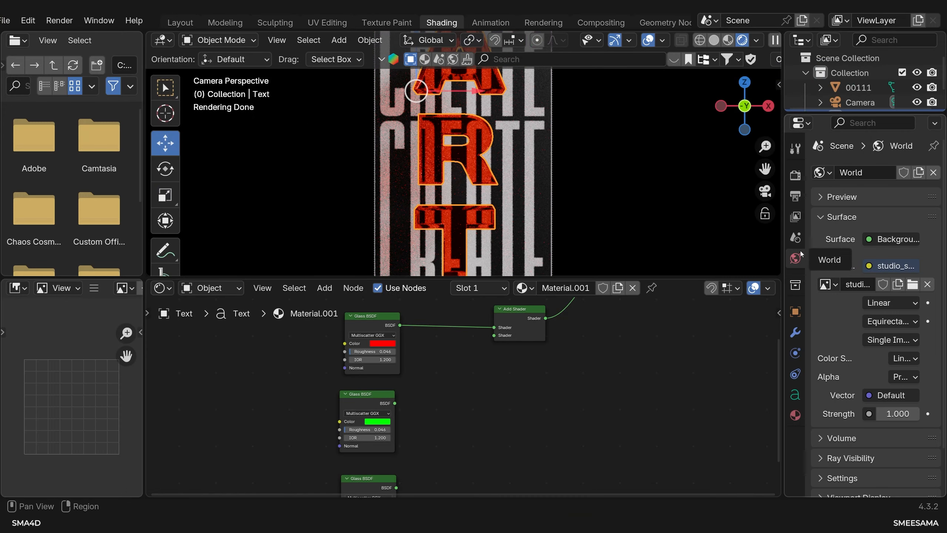
Step: Enable the Transparent film option in the Cycles render settings
{"action": "left_click", "coordinate": [796, 196]}
{"action": "scroll", "coordinate": [884, 379], "scroll_direction": "down", "scroll_amount": 6}
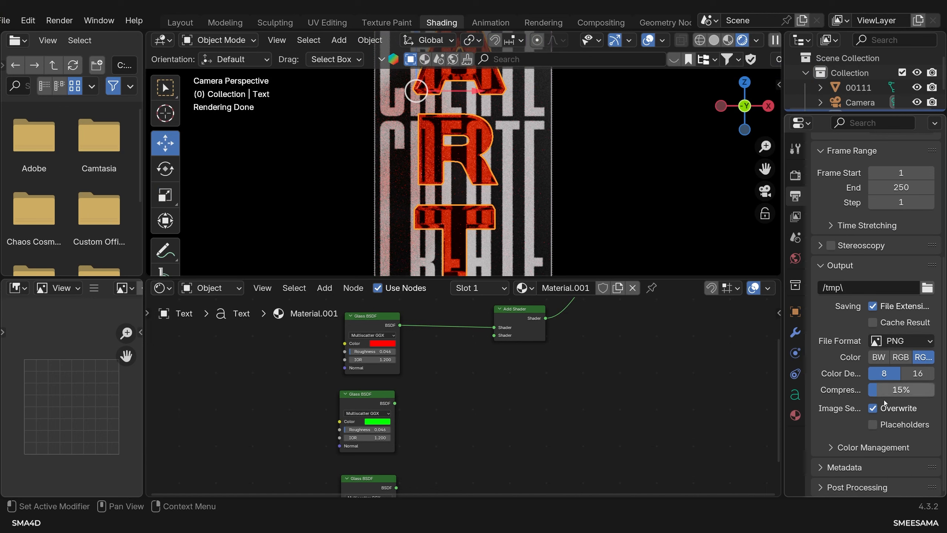
{"action": "left_click", "coordinate": [795, 175]}
{"action": "scroll", "coordinate": [839, 369], "scroll_direction": "down", "scroll_amount": 3}
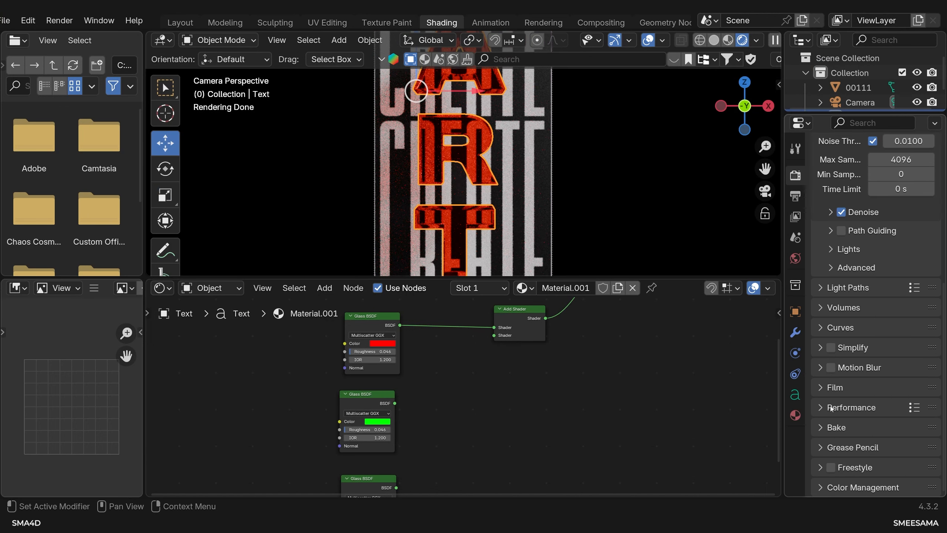
{"action": "left_click", "coordinate": [825, 389]}
{"action": "scroll", "coordinate": [869, 438], "scroll_direction": "down", "scroll_amount": 4}
{"action": "scroll", "coordinate": [867, 438], "scroll_direction": "down", "scroll_amount": 2}
{"action": "left_click", "coordinate": [842, 405]}
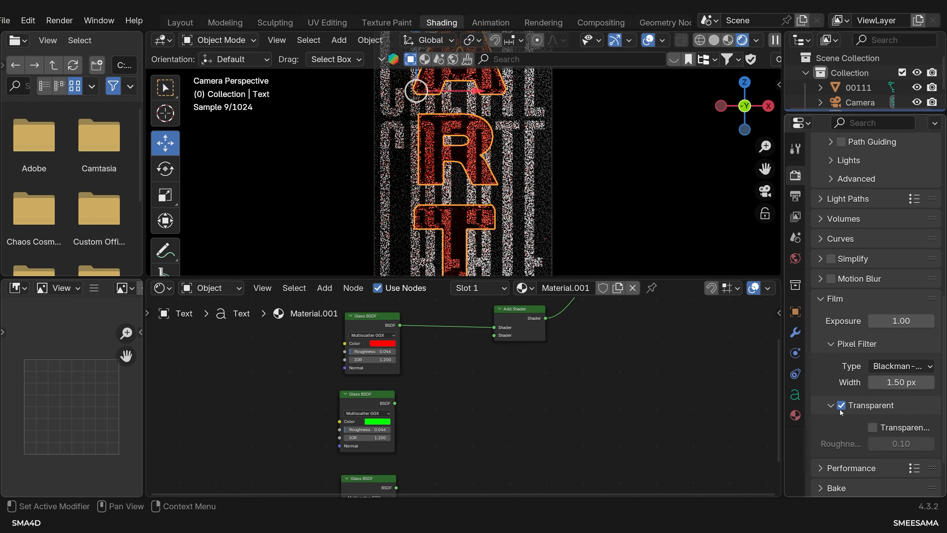
Step: Connect the green Glass BSDF to the Add Shader's second shader input and check the rendered text
{"action": "left_click_drag", "start_coordinate": [395, 403], "coordinate": [494, 335]}
{"action": "scroll", "coordinate": [475, 191], "scroll_direction": "down", "scroll_amount": 4}
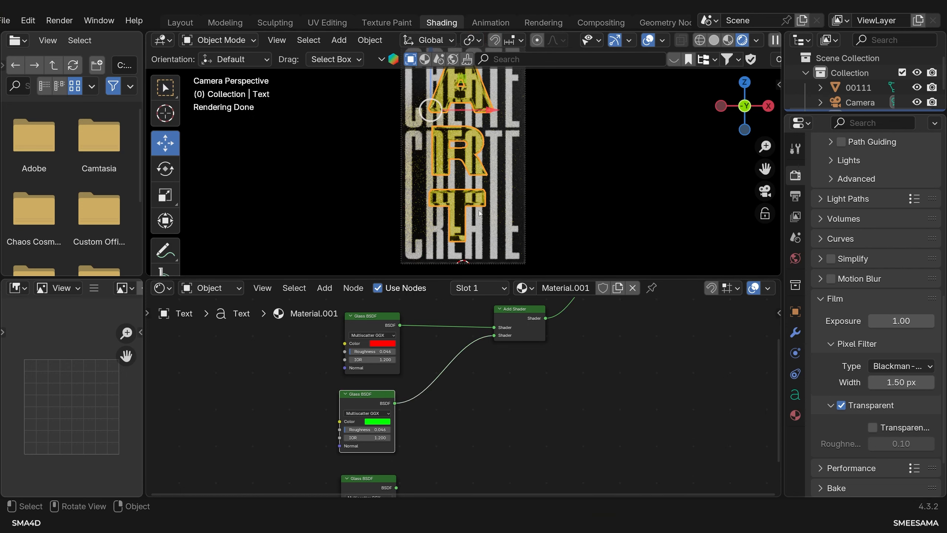
{"action": "left_click_drag", "start_coordinate": [466, 278], "coordinate": [466, 215]}
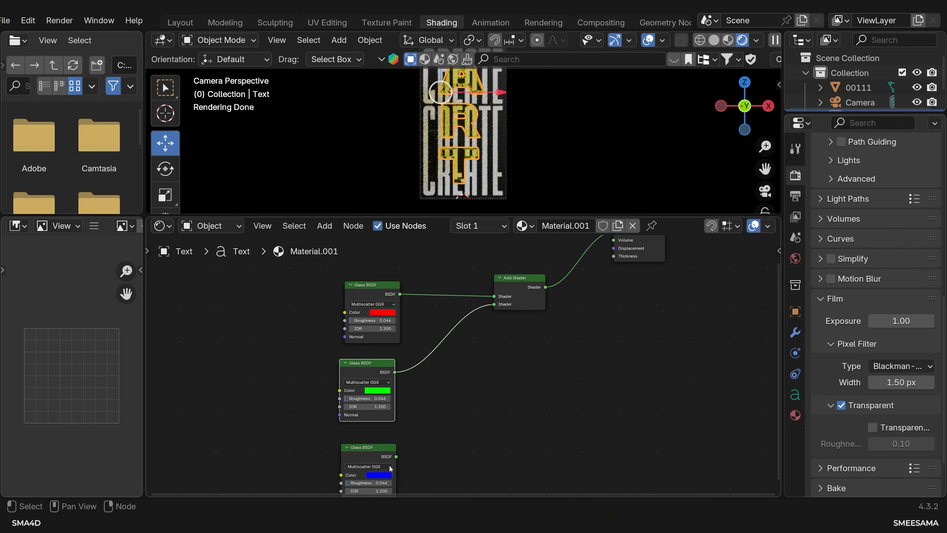
Step: Duplicate the Add Shader into the link before the Material Output and connect the blue Glass BSDF to its second input
{"action": "left_click_drag", "start_coordinate": [389, 466], "coordinate": [587, 359]}
{"action": "middle_click_drag", "start_coordinate": [546, 289], "coordinate": [518, 312]}
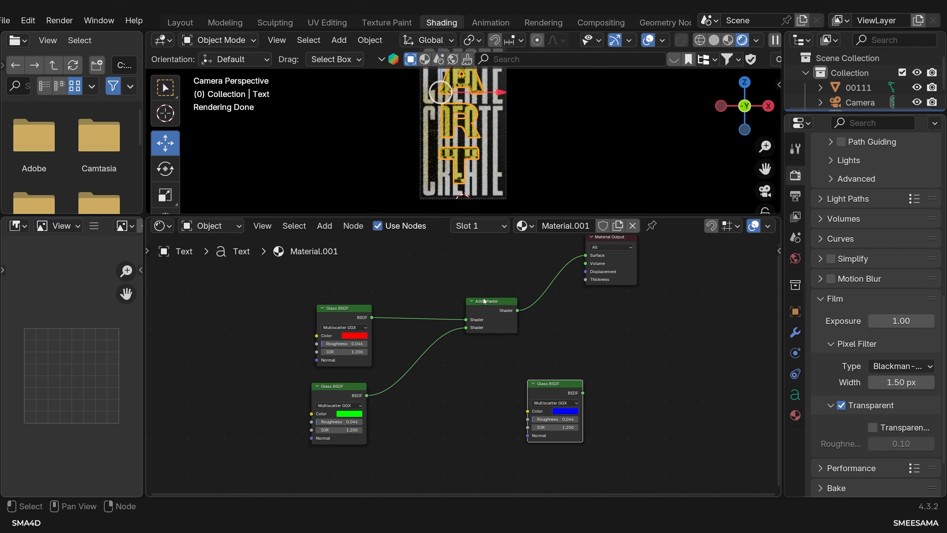
{"action": "left_click", "coordinate": [487, 302]}
{"action": "key", "text": "shift+d"}
{"action": "left_click", "coordinate": [559, 284]}
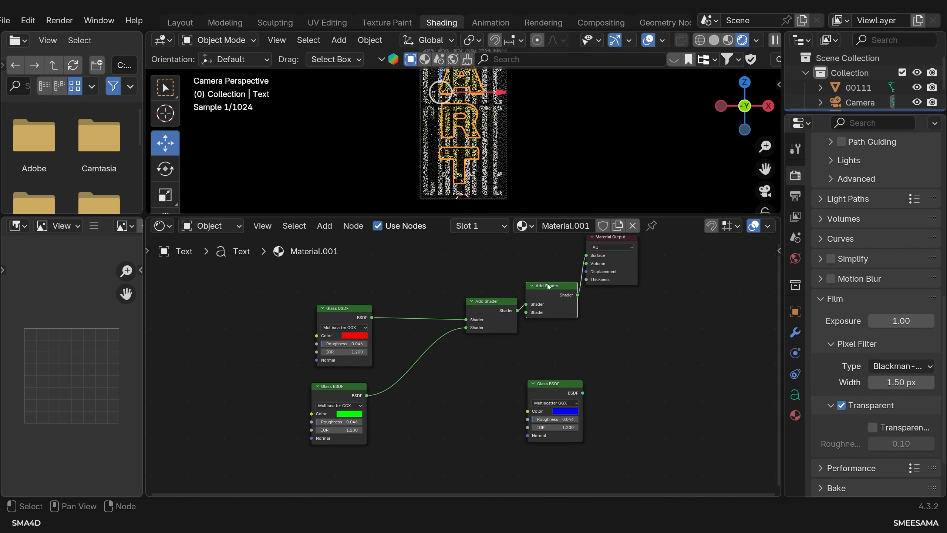
{"action": "left_click_drag", "start_coordinate": [552, 384], "coordinate": [532, 312]}
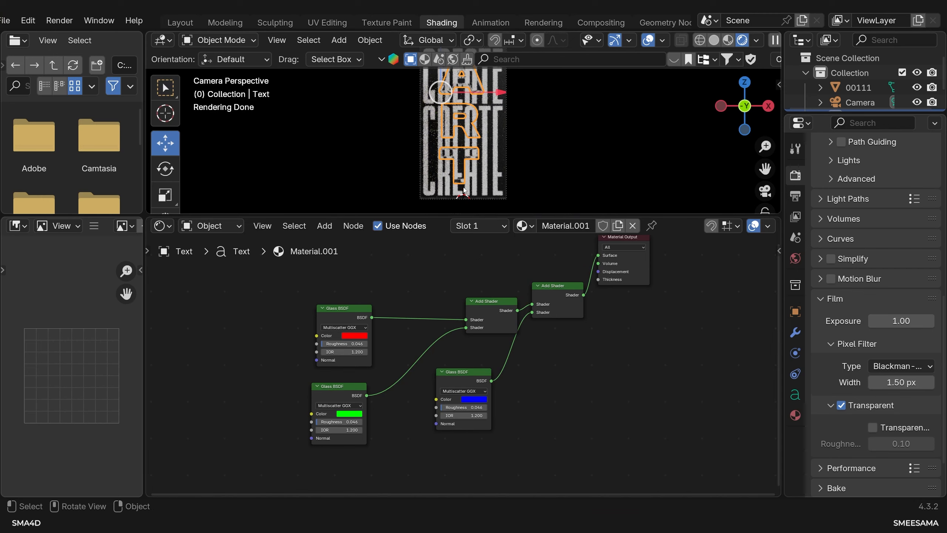
Step: Set the IOR to 1.400 on the red Glass BSDF and to 1.100 on the blue one to split the colors
{"action": "scroll", "coordinate": [468, 192], "scroll_direction": "up", "scroll_amount": 8}
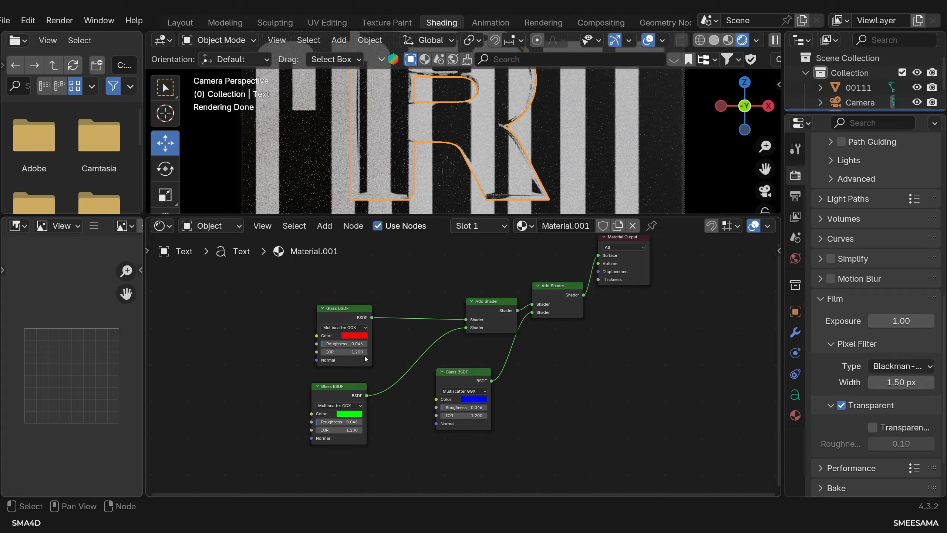
{"action": "left_click_drag", "start_coordinate": [330, 352], "coordinate": [348, 352]}
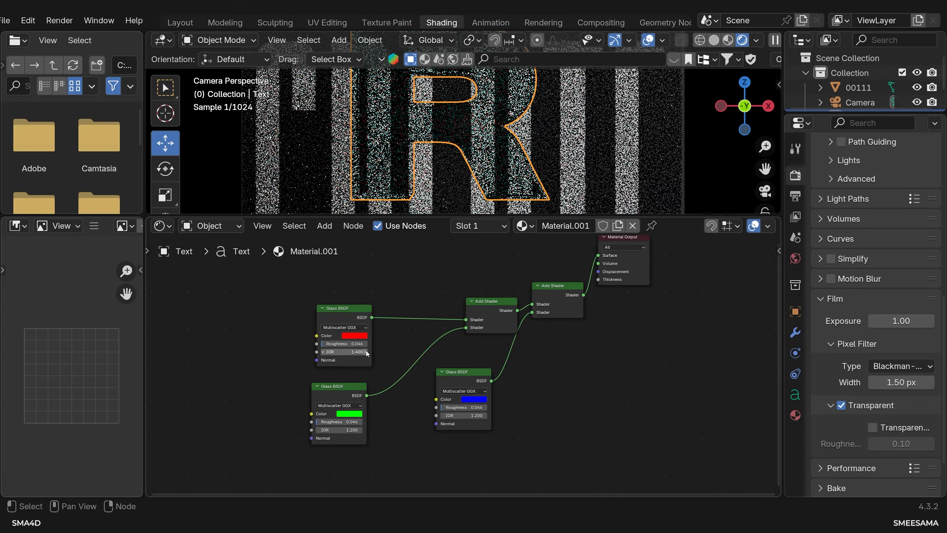
{"action": "scroll", "coordinate": [501, 189], "scroll_direction": "up", "scroll_amount": 6}
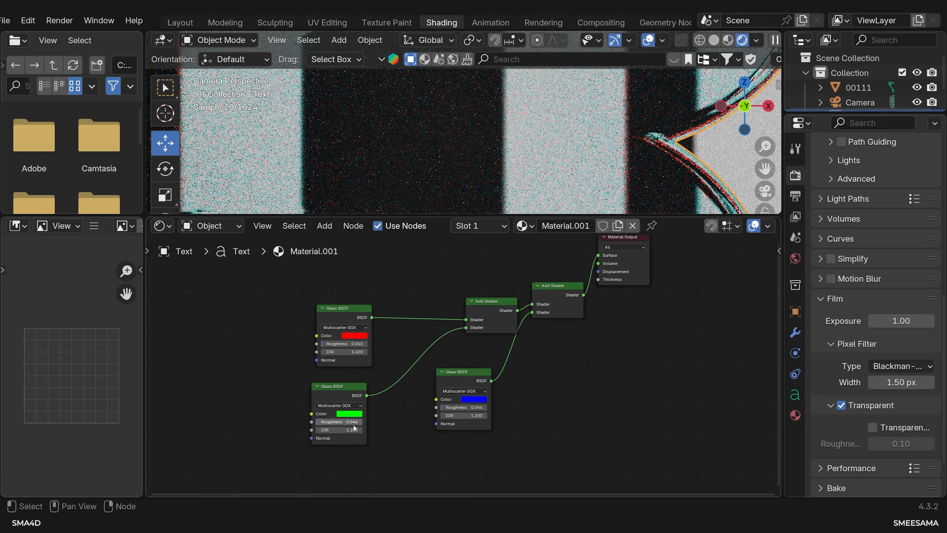
{"action": "left_click", "coordinate": [485, 415]}
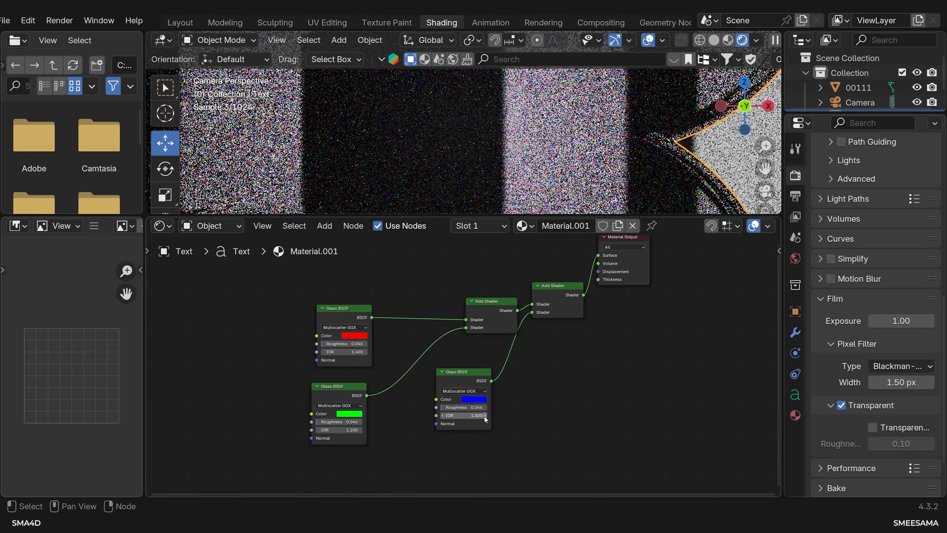
{"action": "left_click", "coordinate": [442, 415]}
{"action": "left_click", "coordinate": [443, 415]}
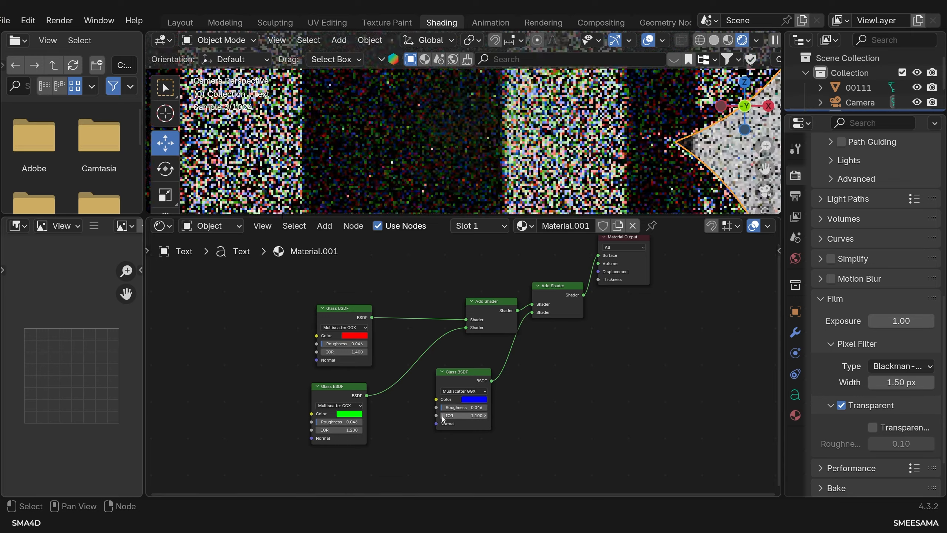
{"action": "scroll", "coordinate": [657, 161], "scroll_direction": "down", "scroll_amount": 5}
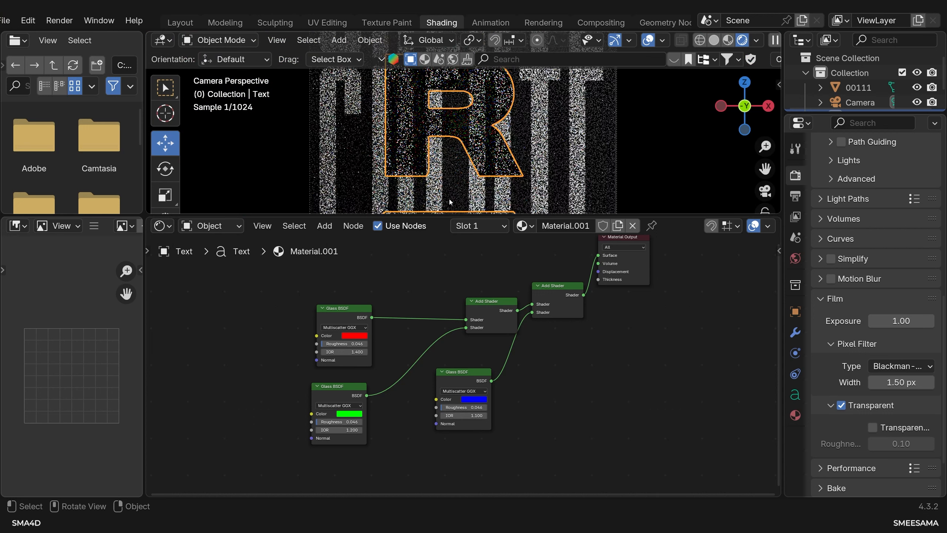
Step: Play the animation in the rendered view and spread the Add Shader, red and green Glass BSDF nodes into a tidier layout
{"action": "key", "text": "space"}
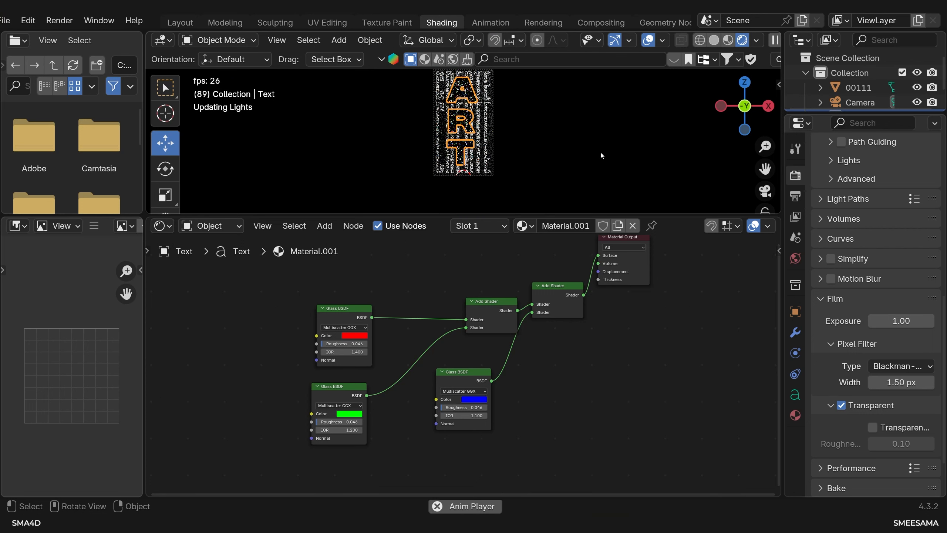
{"action": "left_click_drag", "start_coordinate": [552, 286], "coordinate": [559, 383]}
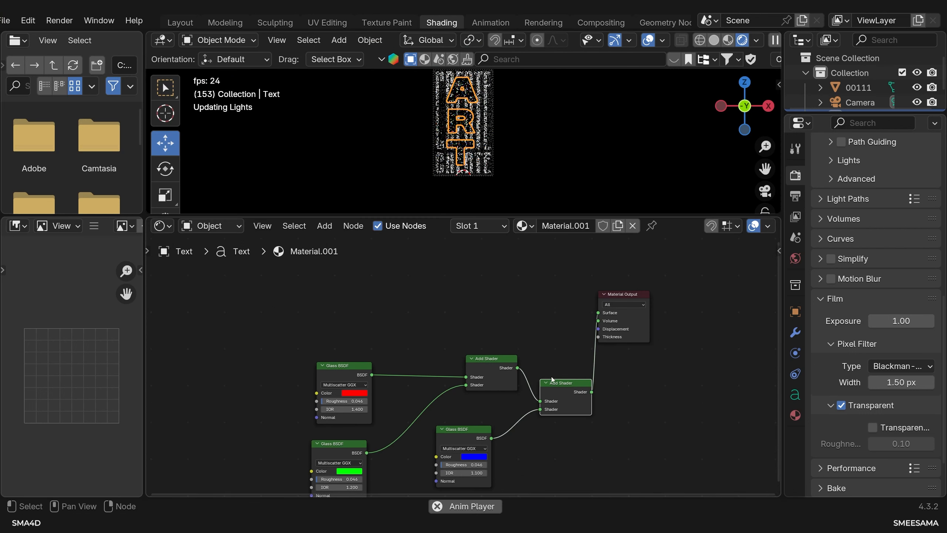
{"action": "left_click", "coordinate": [494, 356]}
{"action": "left_click_drag", "start_coordinate": [494, 354], "coordinate": [499, 330]}
{"action": "left_click_drag", "start_coordinate": [343, 365], "coordinate": [361, 323]}
{"action": "left_click_drag", "start_coordinate": [338, 443], "coordinate": [361, 392]}
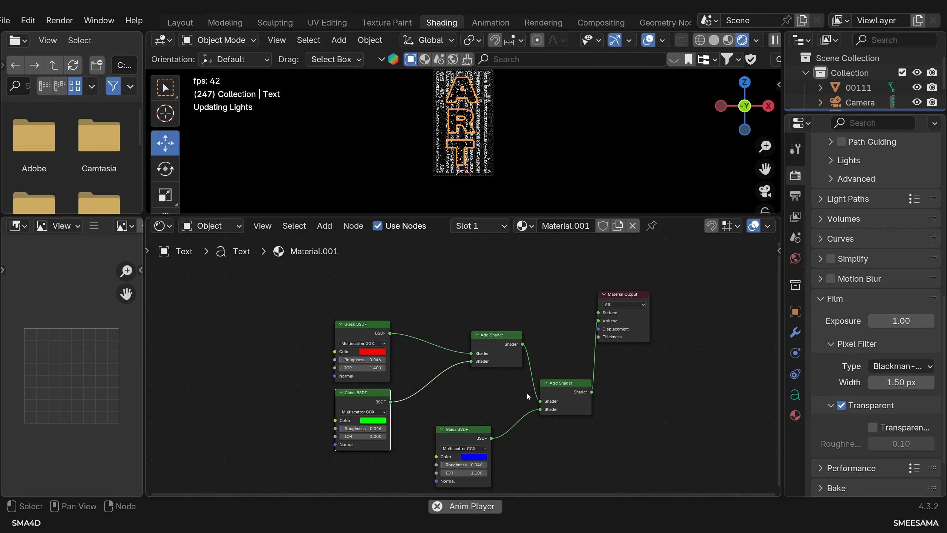
Step: Put the viewport in solid shading, stop playback and switch to the Layout workspace
{"action": "left_click", "coordinate": [713, 40]}
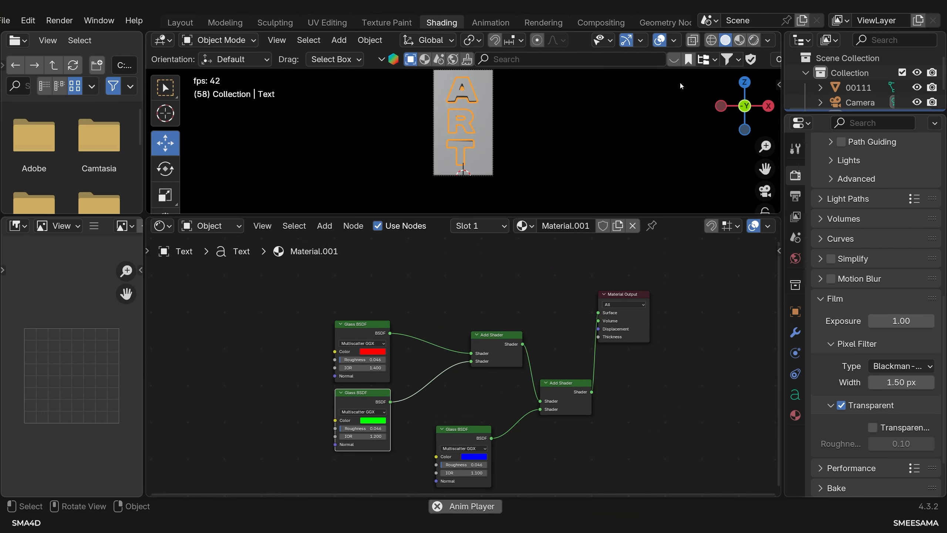
{"action": "key", "text": "space"}
{"action": "left_click", "coordinate": [181, 23]}
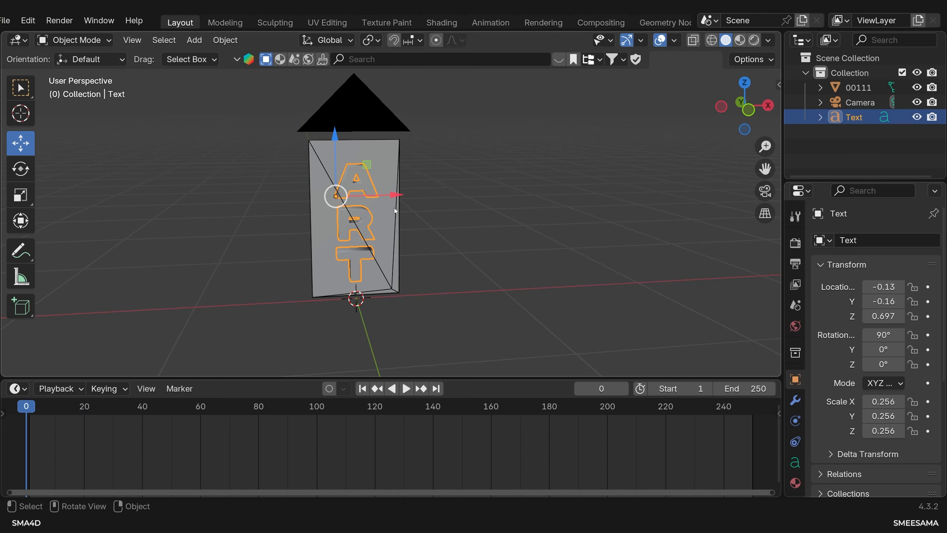
Step: Select the ART text object and convert it to a mesh
{"action": "key", "text": "alt+a"}
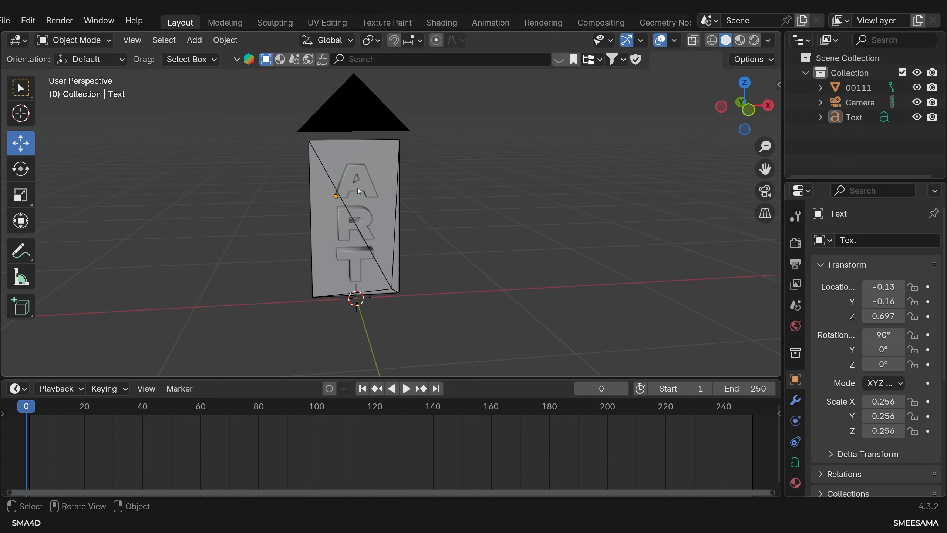
{"action": "left_click", "coordinate": [358, 187]}
{"action": "left_click", "coordinate": [223, 41]}
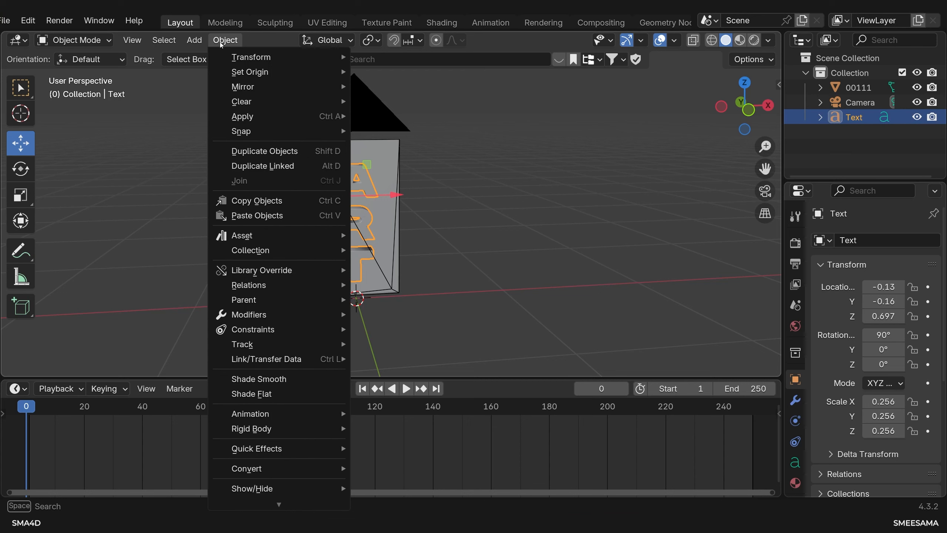
{"action": "mouse_move", "coordinate": [269, 468]}
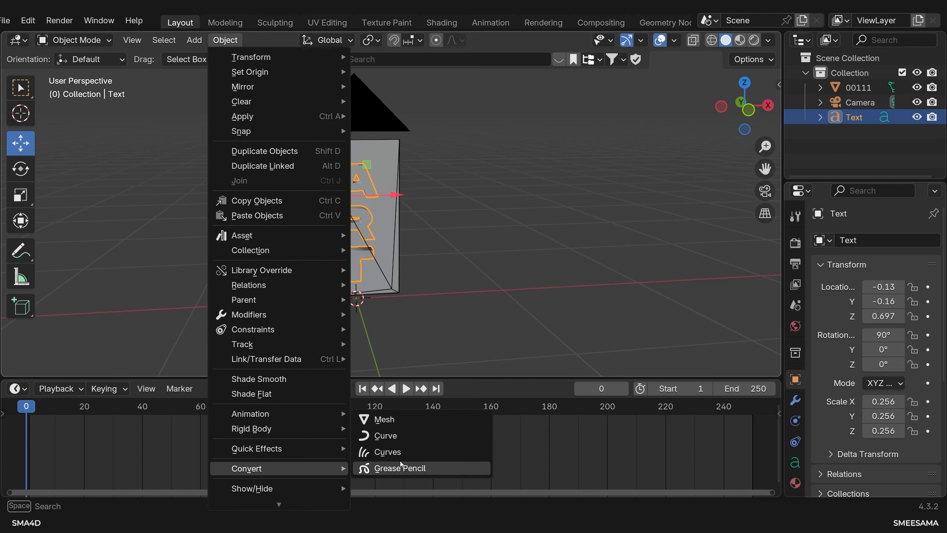
{"action": "left_click", "coordinate": [389, 423]}
{"action": "scroll", "coordinate": [379, 203], "scroll_direction": "up", "scroll_amount": 5}
{"action": "key", "text": "Tab"}
{"action": "key", "text": "Tab"}
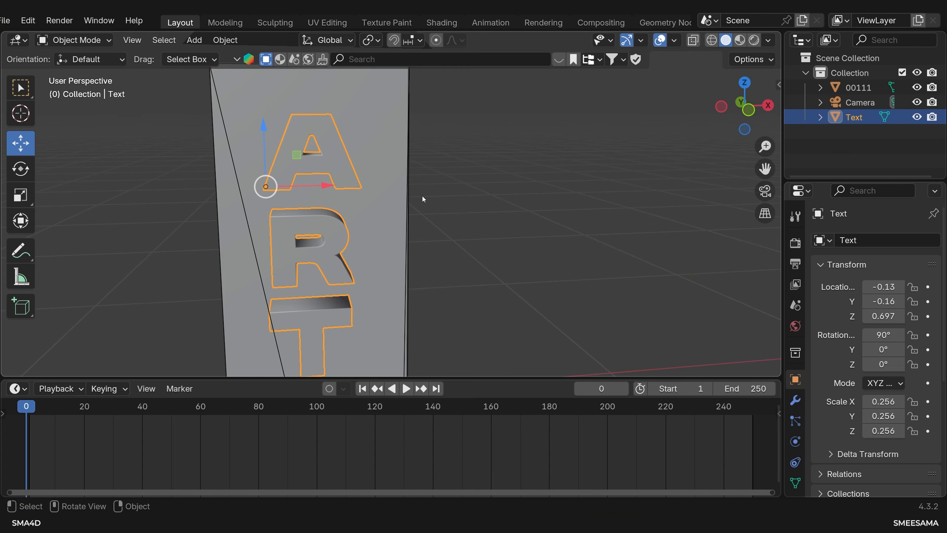
Step: Move only the ART mesh's origin to the center of the lettering, at about X 0 and Z 0.514
{"action": "left_click", "coordinate": [754, 62]}
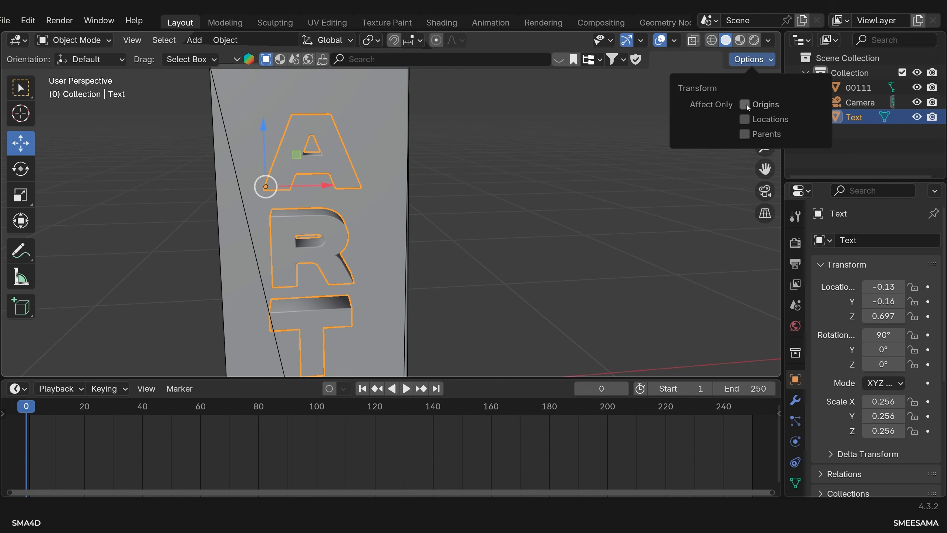
{"action": "left_click_drag", "start_coordinate": [326, 186], "coordinate": [374, 184]}
{"action": "key", "text": "KP_1"}
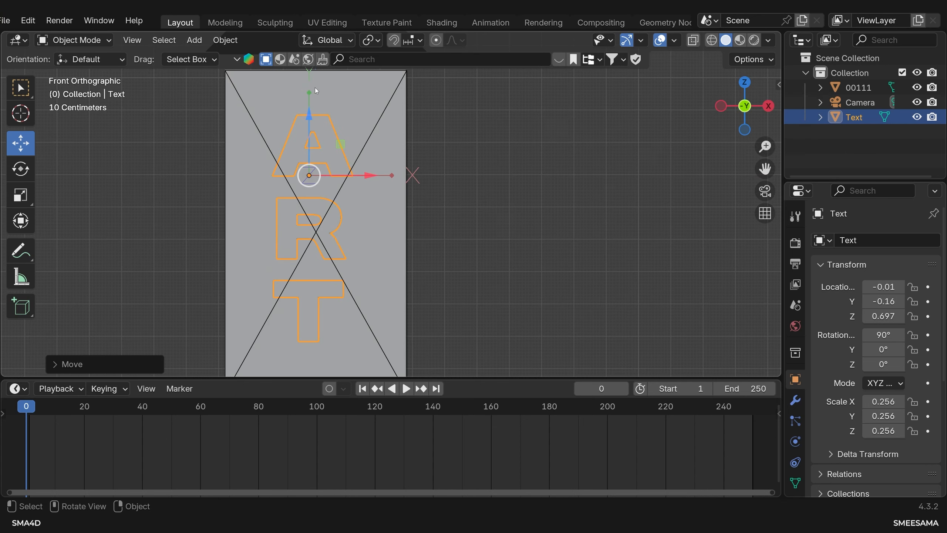
{"action": "left_click_drag", "start_coordinate": [310, 118], "coordinate": [304, 177]}
{"action": "key", "text": "KP_7"}
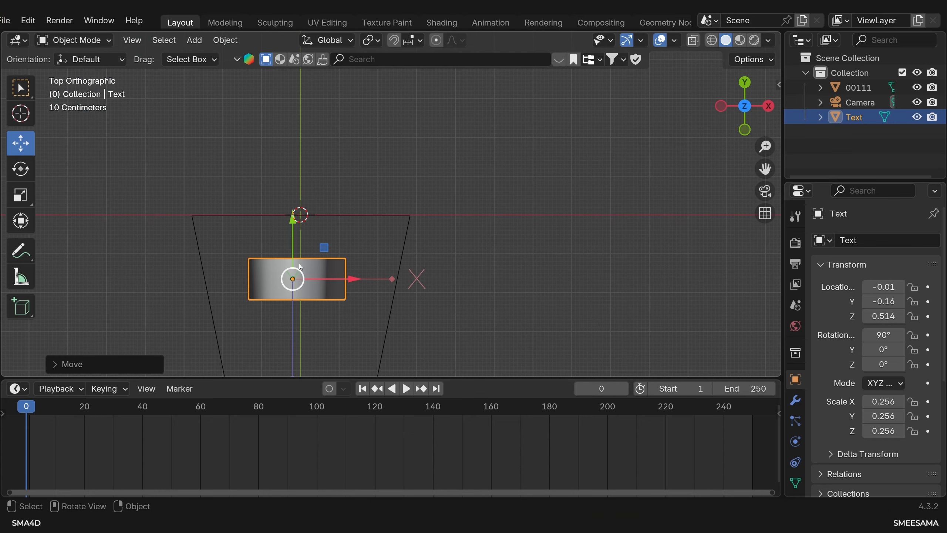
{"action": "left_click_drag", "start_coordinate": [288, 225], "coordinate": [291, 223]}
{"action": "left_click_drag", "start_coordinate": [353, 278], "coordinate": [365, 278]}
{"action": "left_click", "coordinate": [360, 315]}
{"action": "middle_click_drag", "start_coordinate": [360, 315], "coordinate": [348, 142]}
{"action": "key", "text": "KP_1"}
{"action": "scroll", "coordinate": [472, 278], "scroll_direction": "down", "scroll_amount": 2}
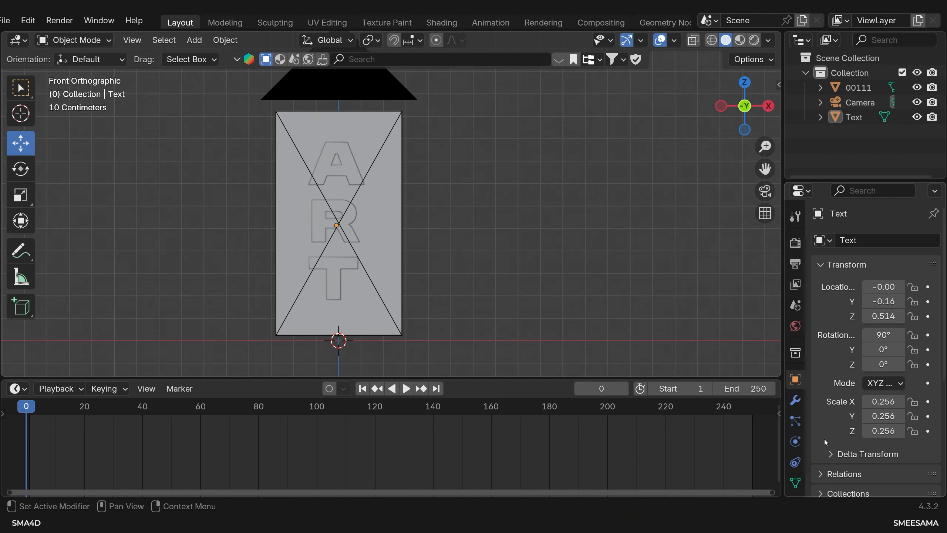
Step: Set the ART mesh's Z rotation to -45° and keyframe it, placing the keyframe at frame 1
{"action": "left_click_drag", "start_coordinate": [884, 364], "coordinate": [946, 364]}
{"action": "key", "text": "ctrl+z"}
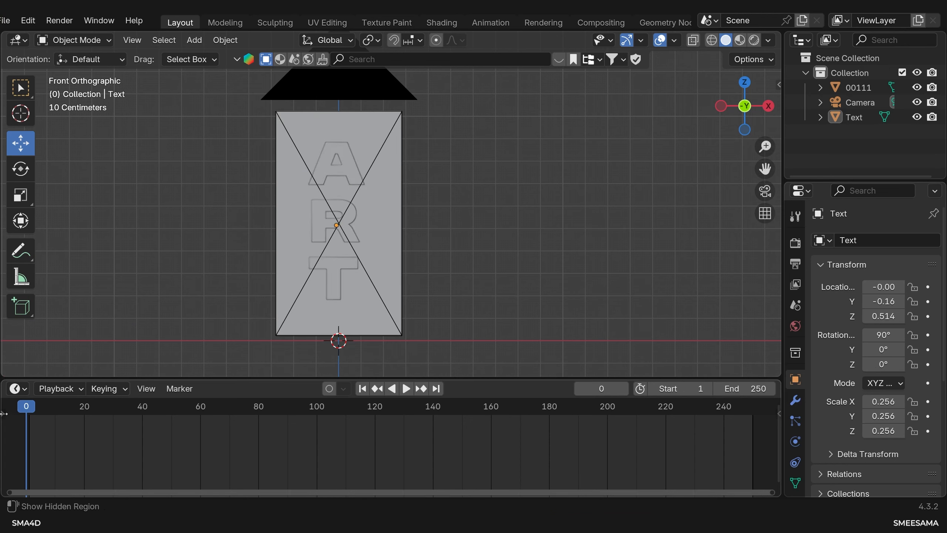
{"action": "left_click", "coordinate": [883, 364]}
{"action": "type", "text": "45d"}
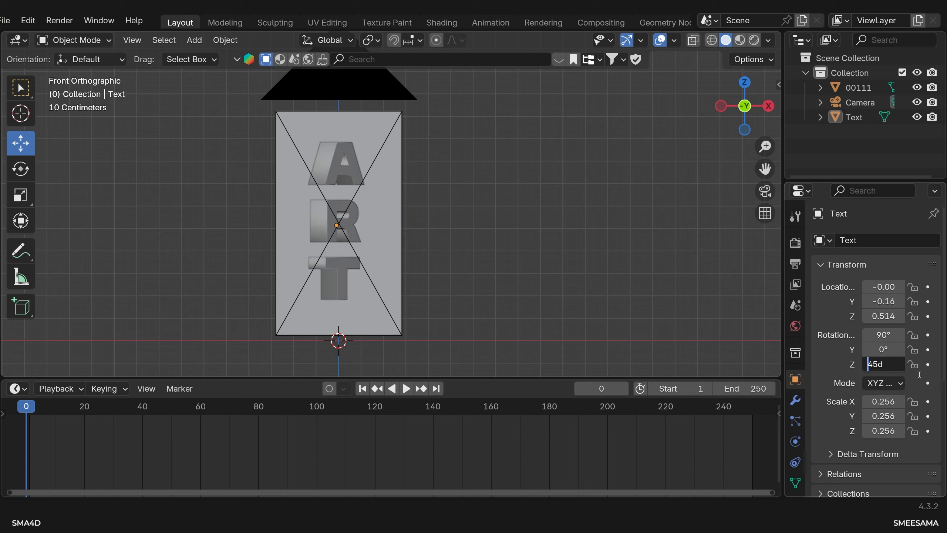
{"action": "type", "text": "-"}
{"action": "key", "text": "Return"}
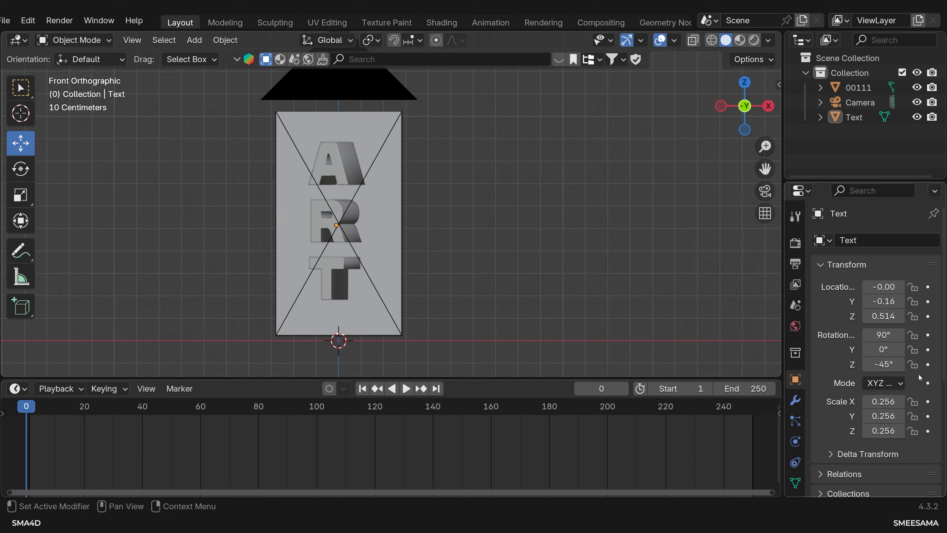
{"action": "left_click", "coordinate": [927, 364]}
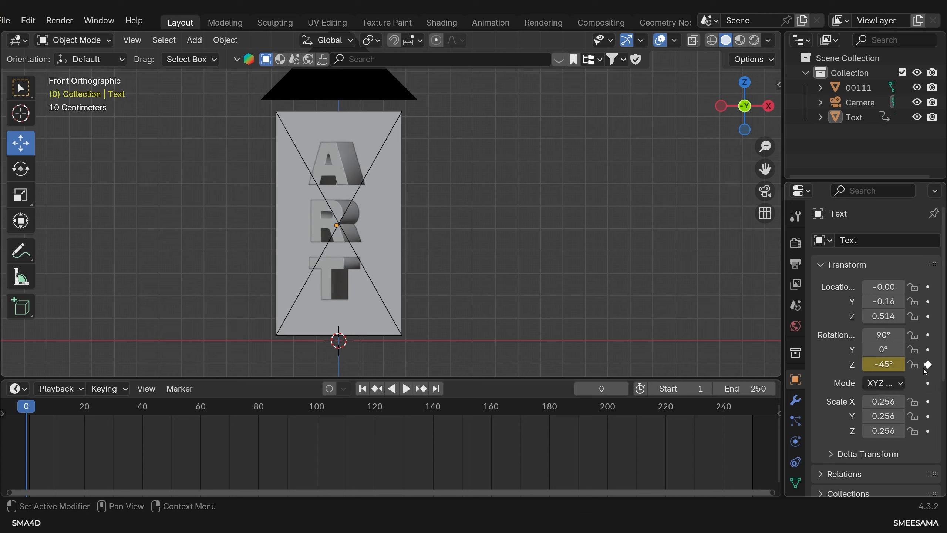
{"action": "left_click", "coordinate": [16, 426]}
{"action": "left_click_drag", "start_coordinate": [27, 421], "coordinate": [30, 422]}
Step: At frame 40, subtract 360° from the ART mesh's Z rotation for -405° and keyframe it
{"action": "right_click_drag", "start_coordinate": [31, 421], "coordinate": [140, 413], "text": "shift"}
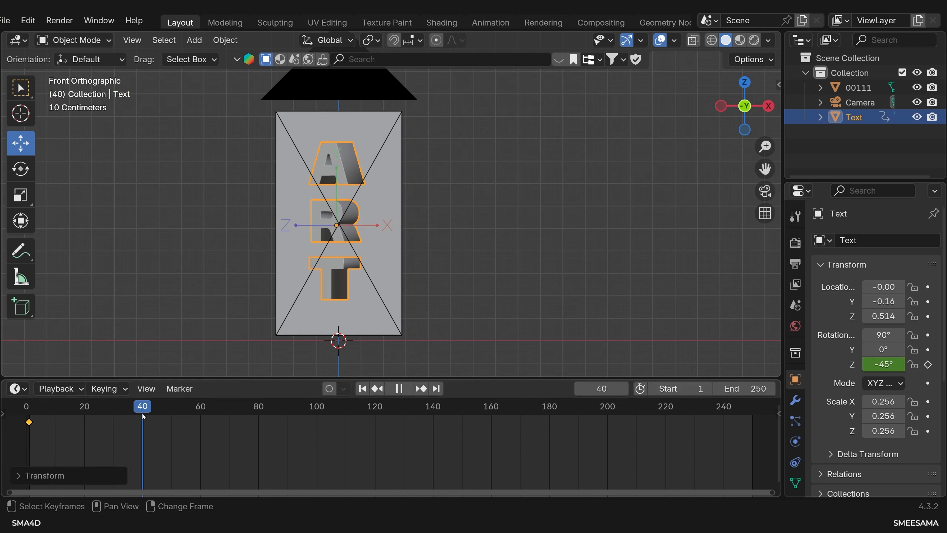
{"action": "left_click", "coordinate": [883, 364]}
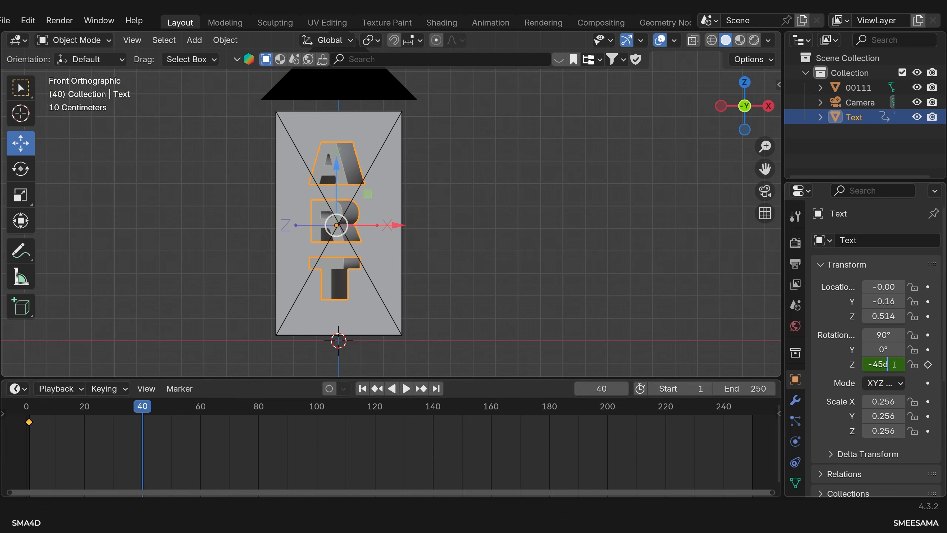
{"action": "type", "text": "-360"}
{"action": "key", "text": "Return"}
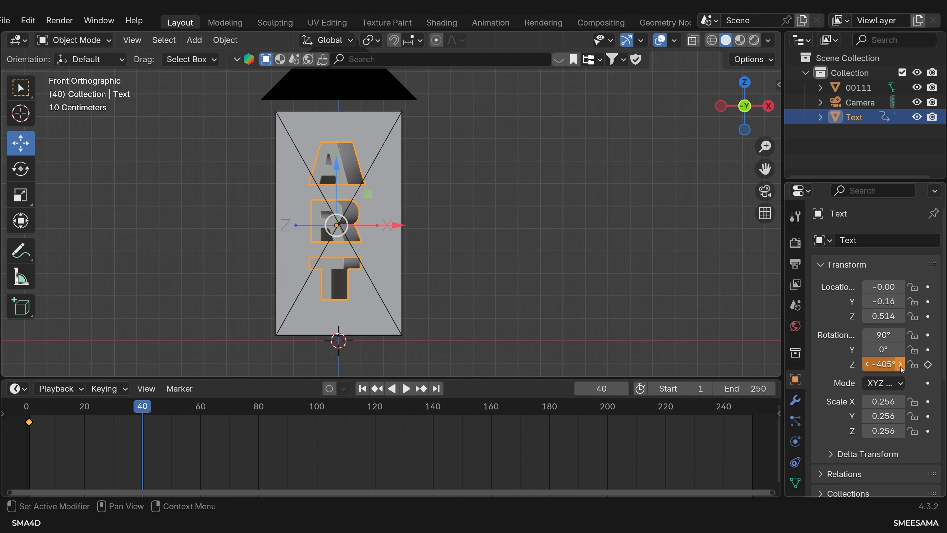
{"action": "left_click", "coordinate": [928, 364]}
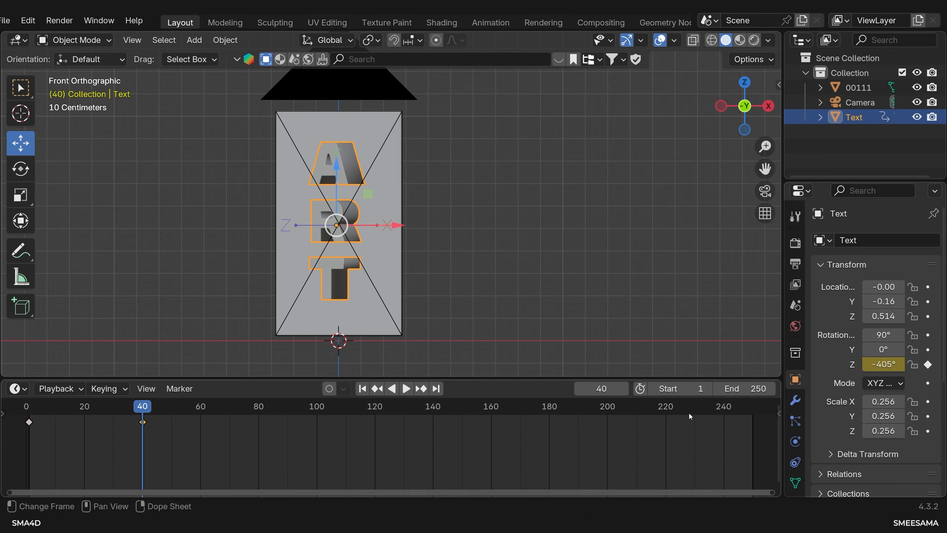
Step: Copy the -45° rotation keyframe from frame 1 and paste it at frame 80
{"action": "left_click_drag", "start_coordinate": [156, 412], "coordinate": [259, 414]}
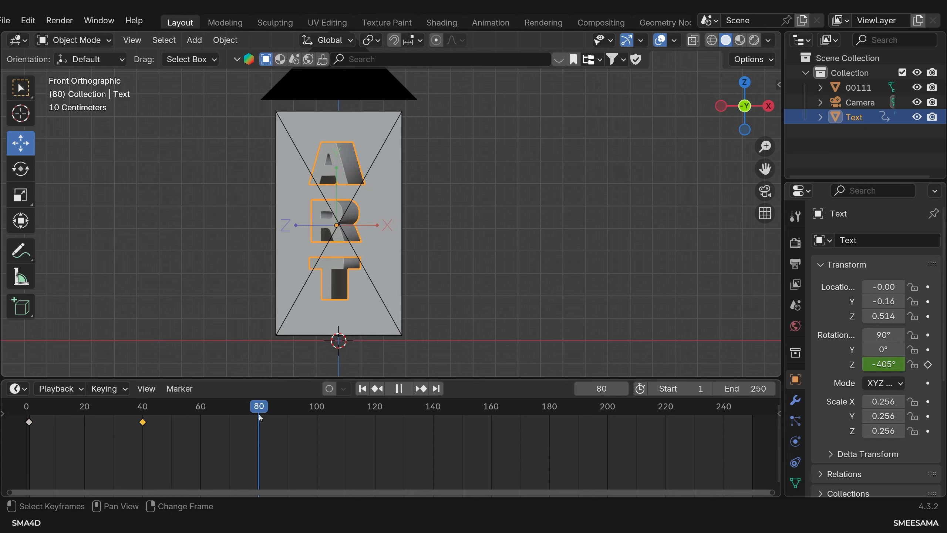
{"action": "left_click", "coordinate": [68, 442], "text": "ctrl"}
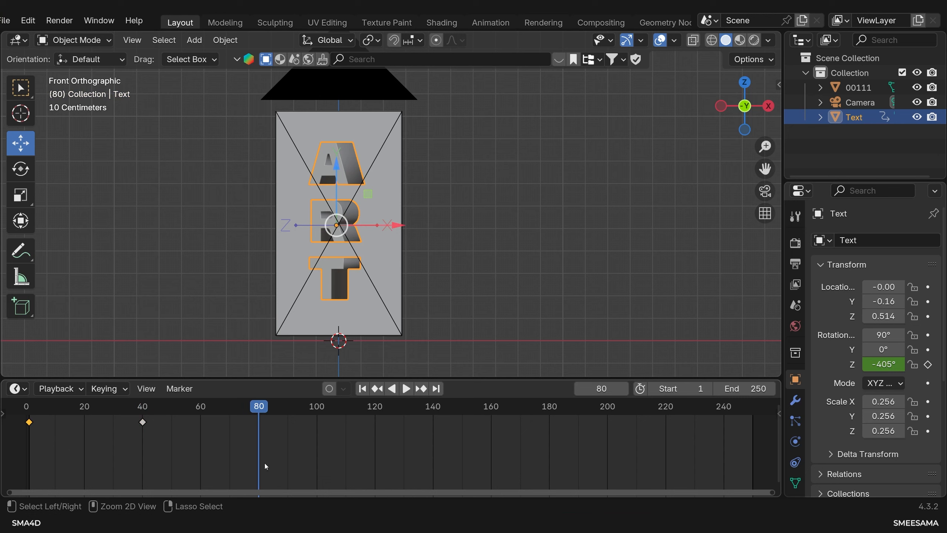
{"action": "key", "text": "ctrl+c"}
{"action": "key", "text": "ctrl+v"}
Step: Play the rotation from the start of the timeline to check the motion
{"action": "left_click_drag", "start_coordinate": [259, 408], "coordinate": [18, 420]}
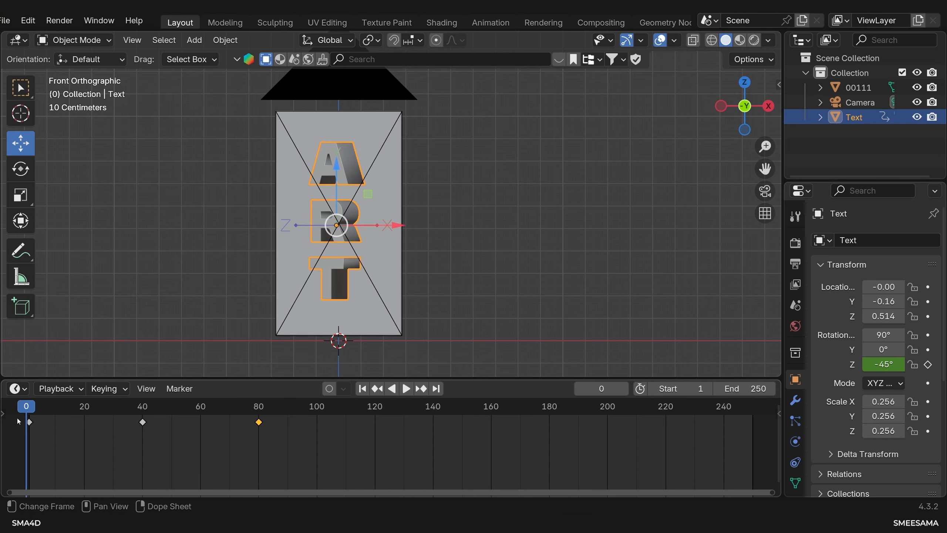
{"action": "key", "text": "space"}
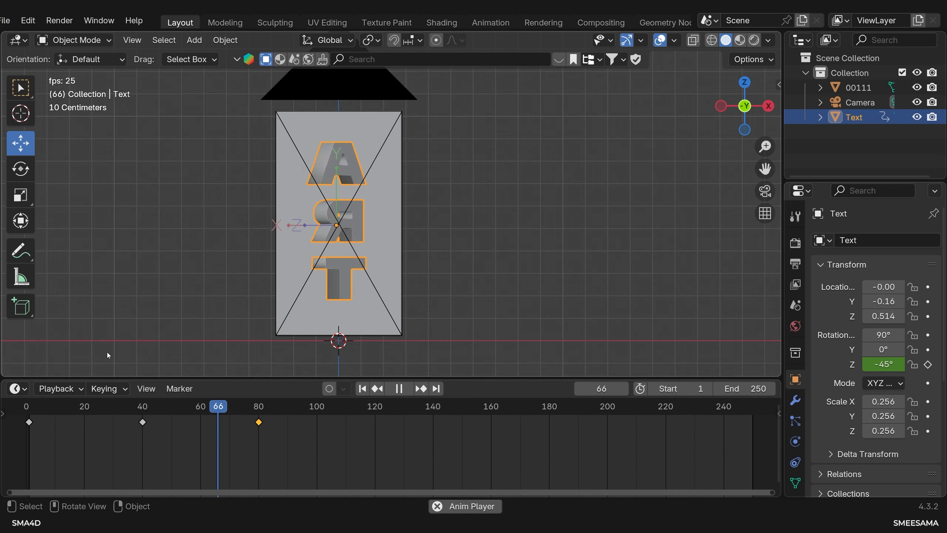
{"action": "key", "text": "space"}
Step: Delete the rotation keyframe at frame 40 and keyframe the ART mesh's Z rotation at -405° on frame 80
{"action": "left_click_drag", "start_coordinate": [305, 409], "coordinate": [258, 413]}
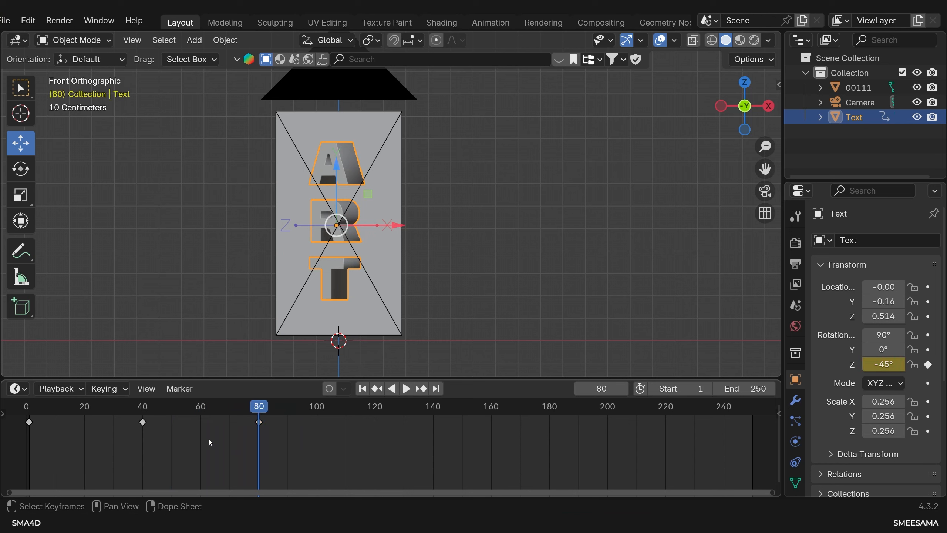
{"action": "left_click_drag", "start_coordinate": [178, 431], "coordinate": [135, 413]}
{"action": "key", "text": "Delete"}
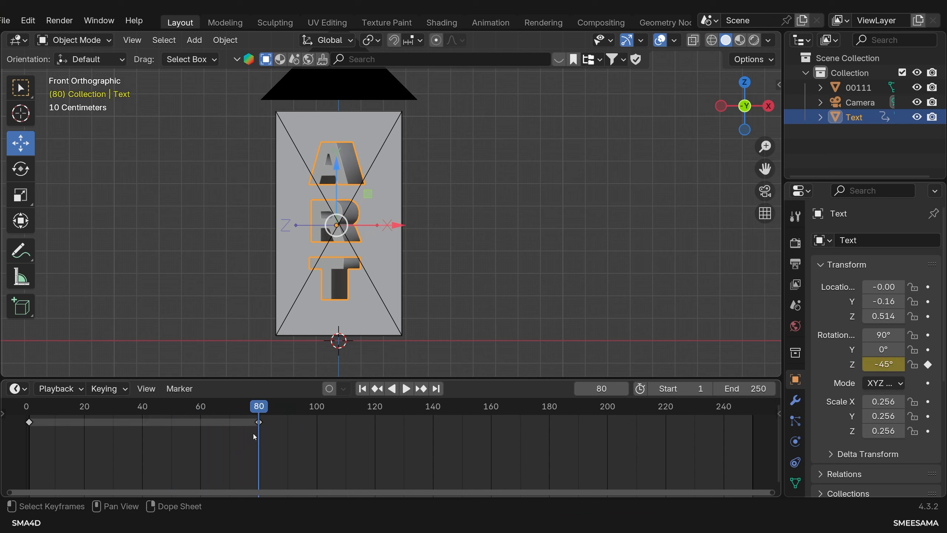
{"action": "left_click", "coordinate": [884, 364]}
{"action": "type", "text": "-360"}
{"action": "key", "text": "Return"}
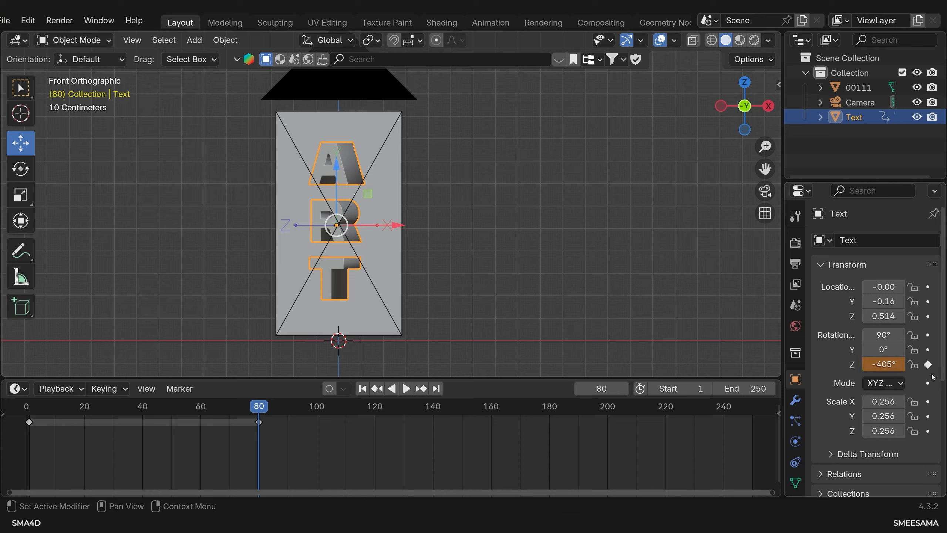
{"action": "key", "text": "i"}
Step: Save the Blender file and play the single full-turn rotation from frame 1
{"action": "key", "text": "ctrl+s"}
{"action": "left_click_drag", "start_coordinate": [178, 411], "coordinate": [29, 412]}
{"action": "key", "text": "space"}
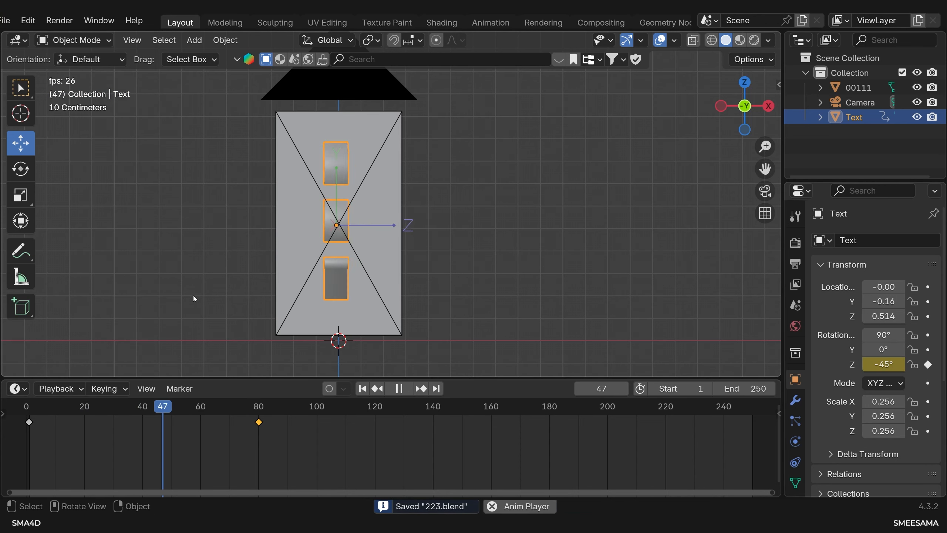
Step: Set both Z rotation keyframes of the ART mesh to linear interpolation and play the turn from frame 1
{"action": "key", "text": "space"}
{"action": "left_click_drag", "start_coordinate": [283, 463], "coordinate": [15, 410]}
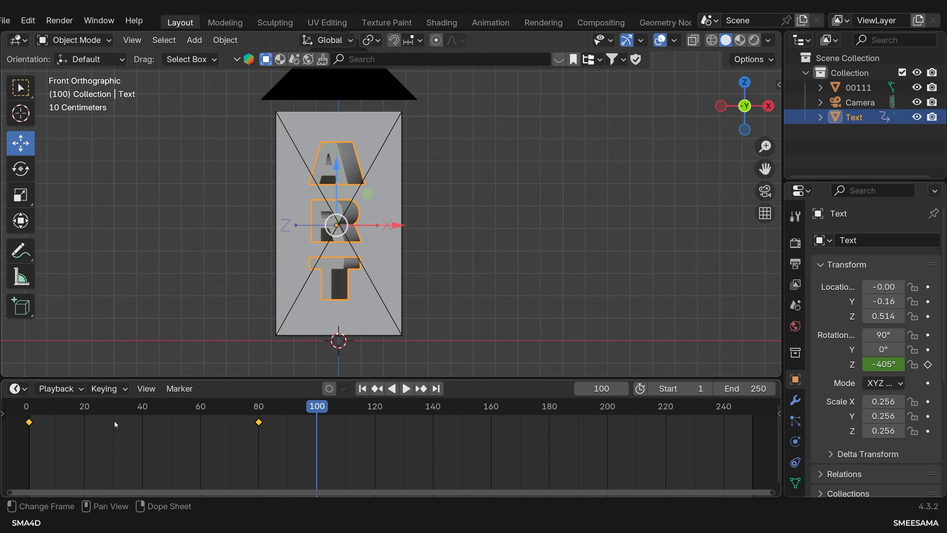
{"action": "key", "text": "t"}
{"action": "left_click", "coordinate": [62, 424]}
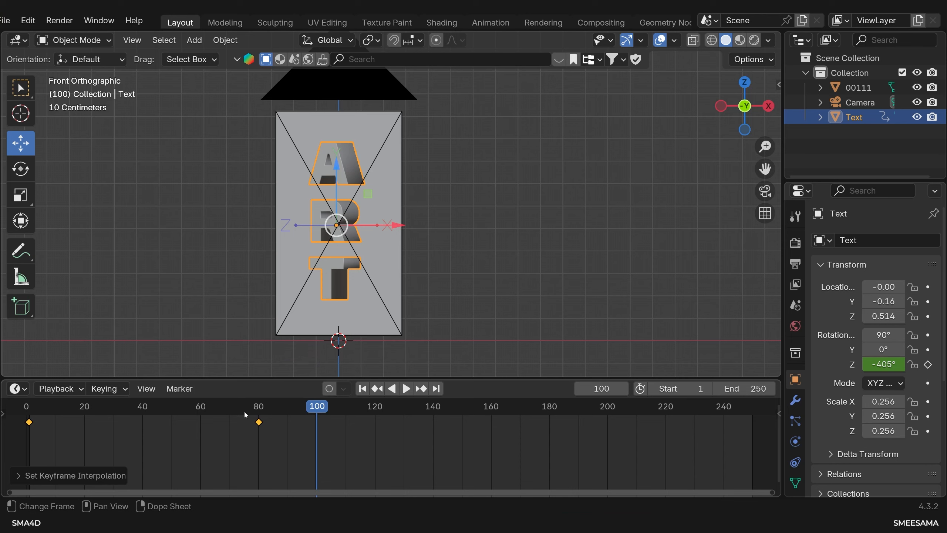
{"action": "key", "text": "shift+Left"}
{"action": "key", "text": "space"}
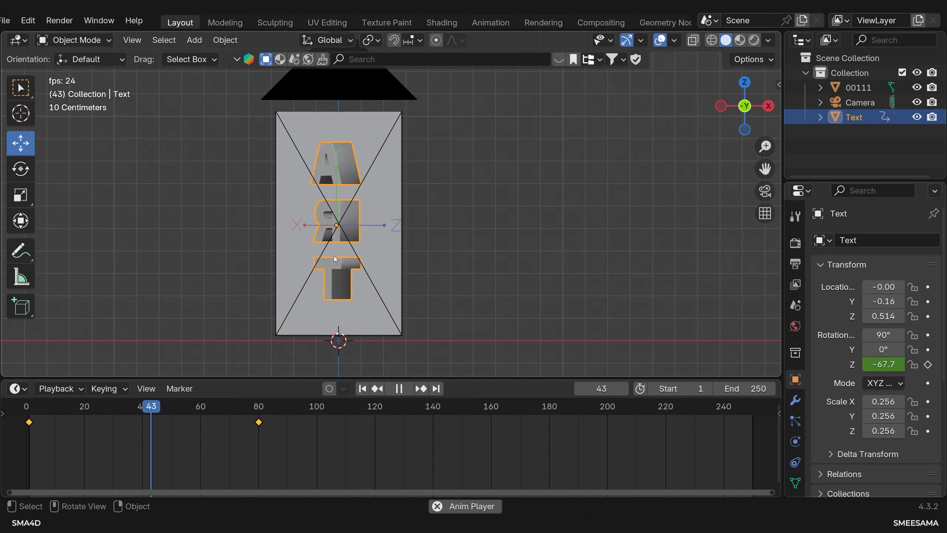
{"action": "key", "text": "space"}
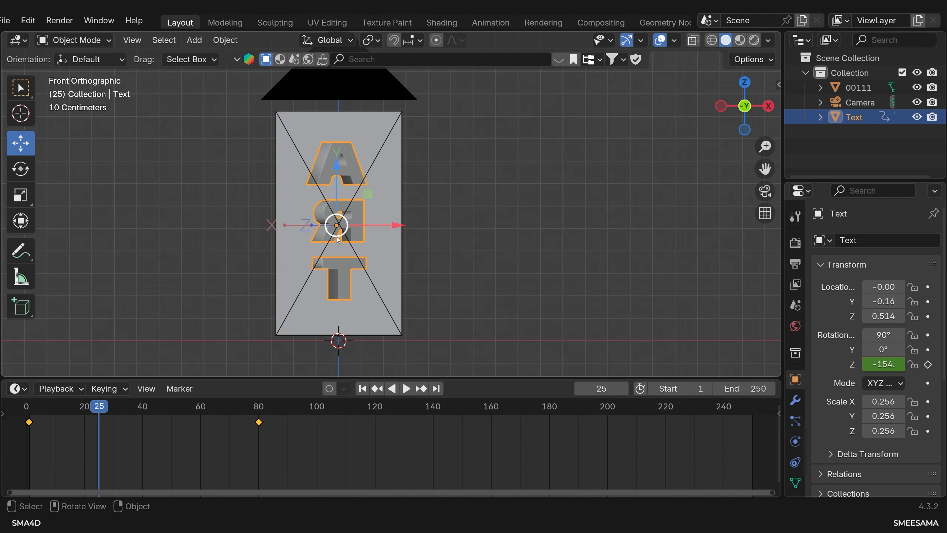
Step: Turn off the Affect Only Origins transform option and play the rotation again from frame 1
{"action": "left_click", "coordinate": [761, 60]}
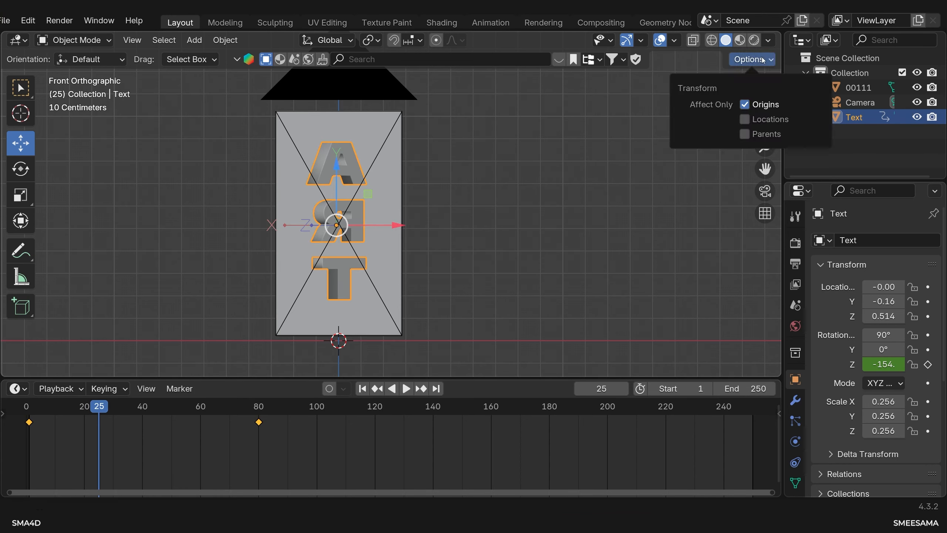
{"action": "left_click", "coordinate": [745, 105]}
{"action": "key", "text": "shift+Left"}
{"action": "key", "text": "space"}
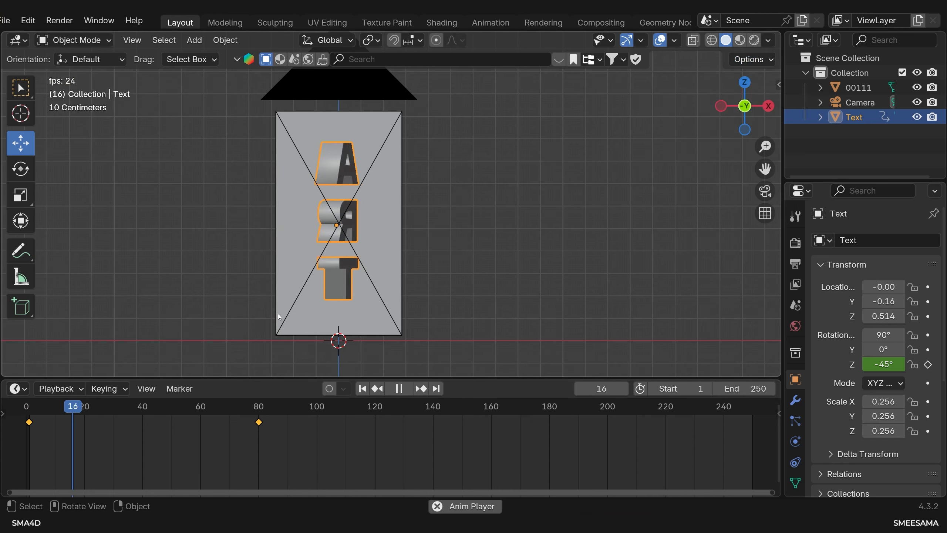
{"action": "key", "text": "space"}
Step: Add an ico sphere, place it below the lettering at about Z -0.70 and scale it to about 0.348
{"action": "middle_click_drag", "start_coordinate": [277, 317], "coordinate": [473, 222]}
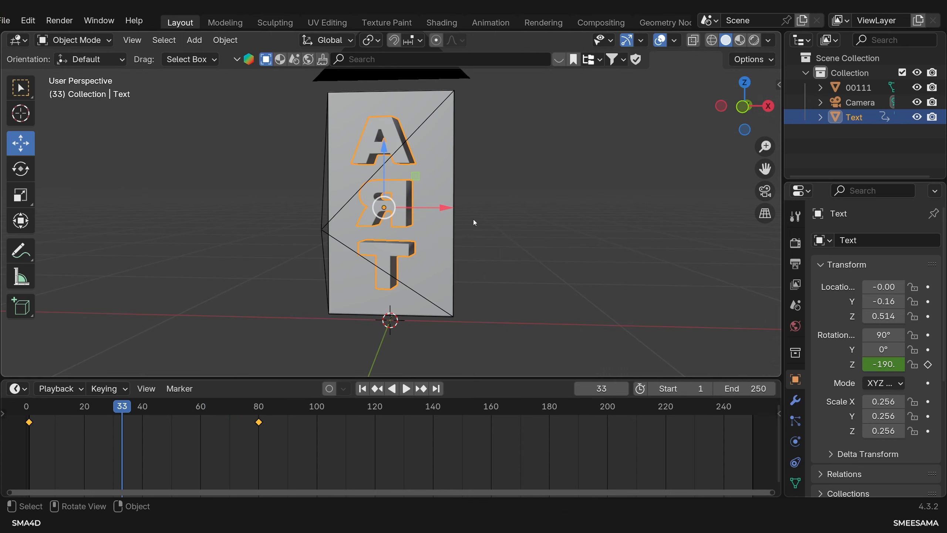
{"action": "scroll", "coordinate": [367, 249], "scroll_direction": "up", "scroll_amount": 3}
{"action": "scroll", "coordinate": [370, 249], "scroll_direction": "down", "scroll_amount": 3}
{"action": "key", "text": "shift+a"}
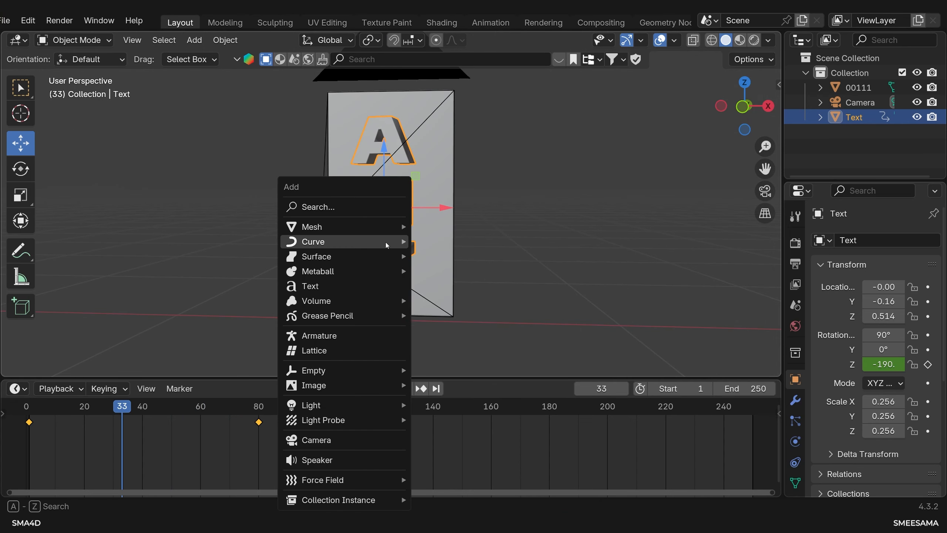
{"action": "mouse_move", "coordinate": [388, 226]}
{"action": "left_click", "coordinate": [460, 291]}
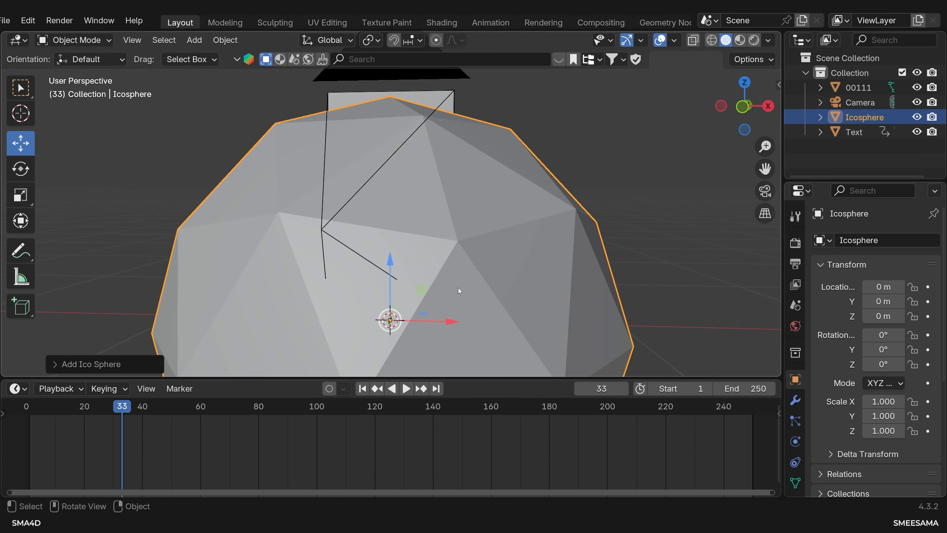
{"action": "scroll", "coordinate": [458, 288], "scroll_direction": "down", "scroll_amount": 5}
{"action": "key", "text": "s"}
{"action": "left_click", "coordinate": [458, 306]}
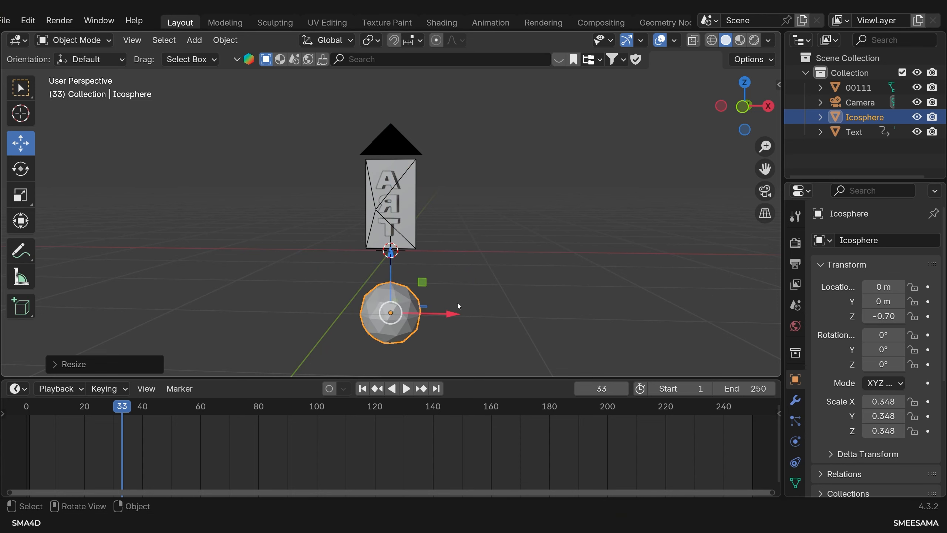
Step: Add a particle system of type Hair to the ART text mesh
{"action": "left_click", "coordinate": [854, 132]}
{"action": "left_click", "coordinate": [796, 398]}
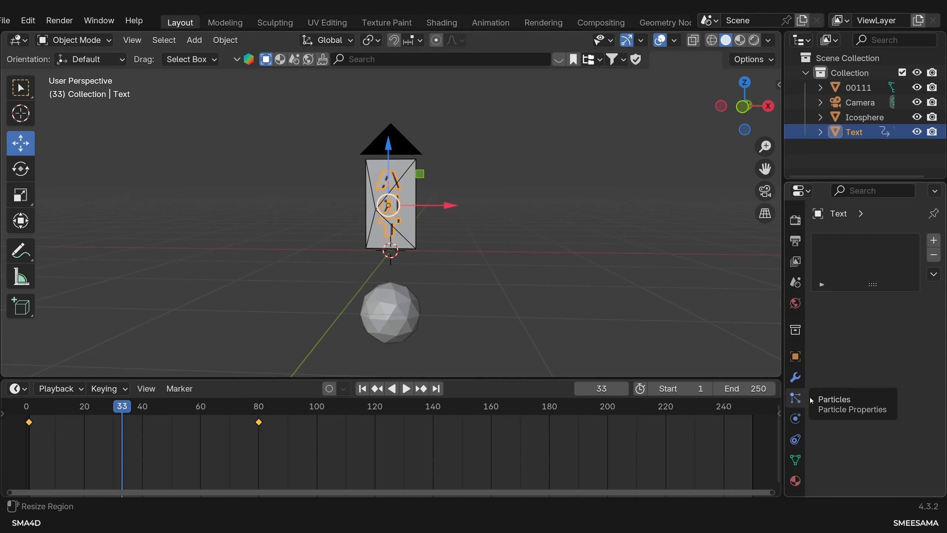
{"action": "left_click", "coordinate": [934, 241]}
{"action": "left_click", "coordinate": [912, 322]}
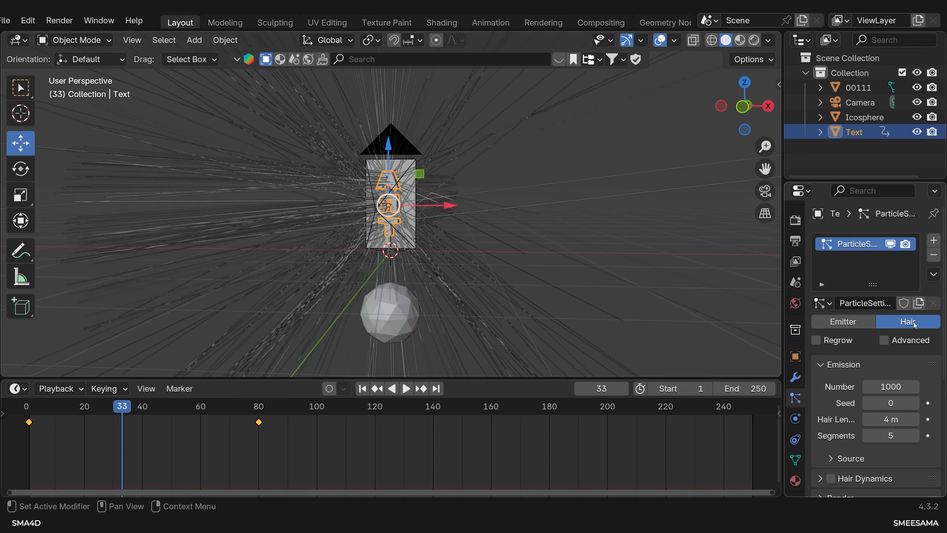
Step: Render the hair particles as Object, using the icosphere as the instance object
{"action": "scroll", "coordinate": [884, 413], "scroll_direction": "down", "scroll_amount": 6}
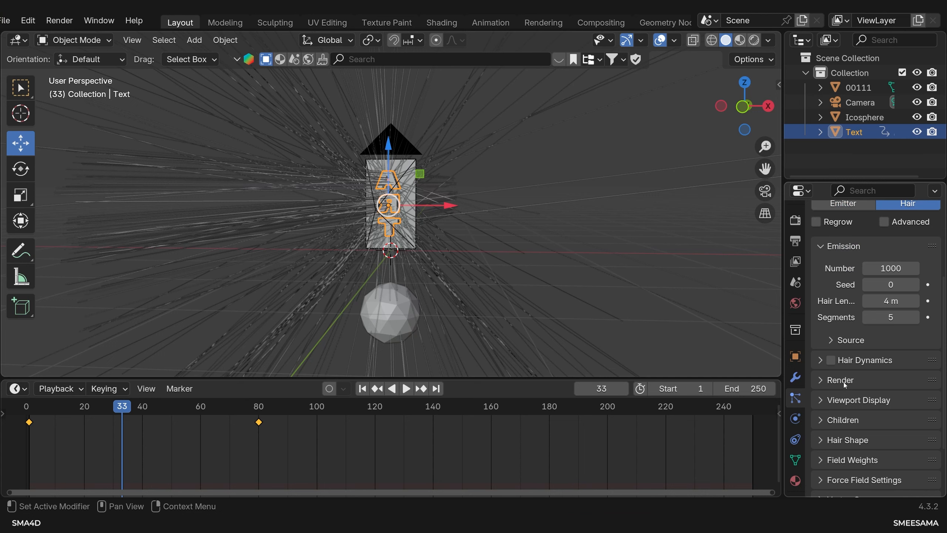
{"action": "left_click", "coordinate": [844, 381]}
{"action": "left_click", "coordinate": [890, 402]}
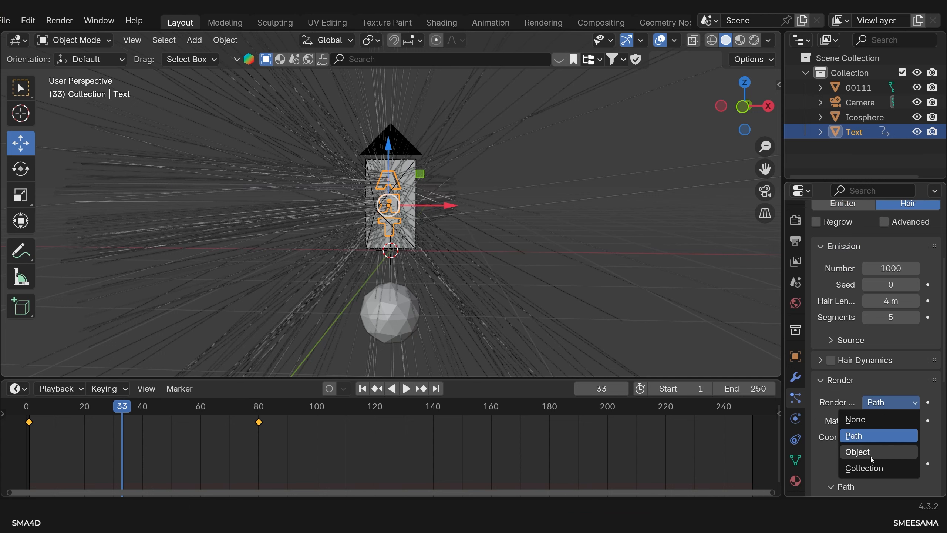
{"action": "left_click", "coordinate": [870, 455]}
{"action": "scroll", "coordinate": [880, 429], "scroll_direction": "down", "scroll_amount": 5}
{"action": "left_click", "coordinate": [913, 422]}
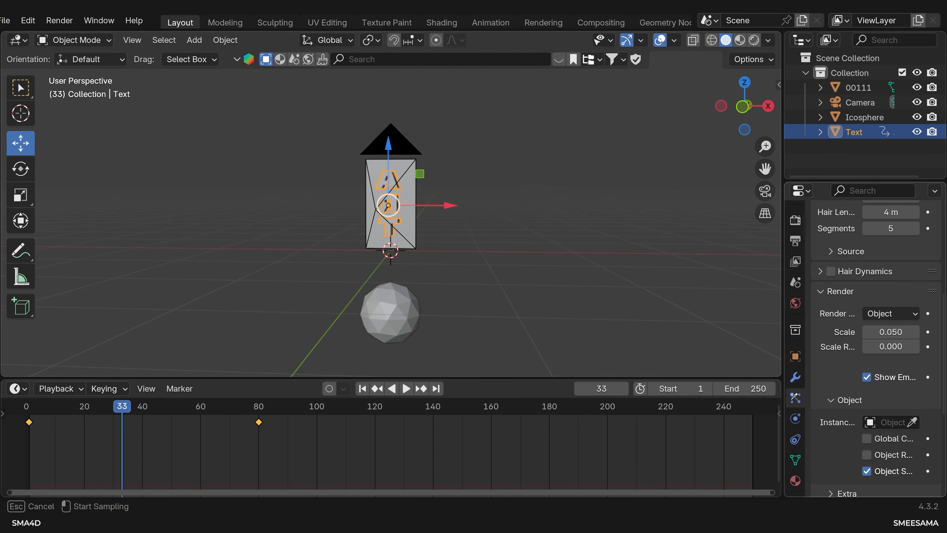
{"action": "left_click", "coordinate": [388, 309]}
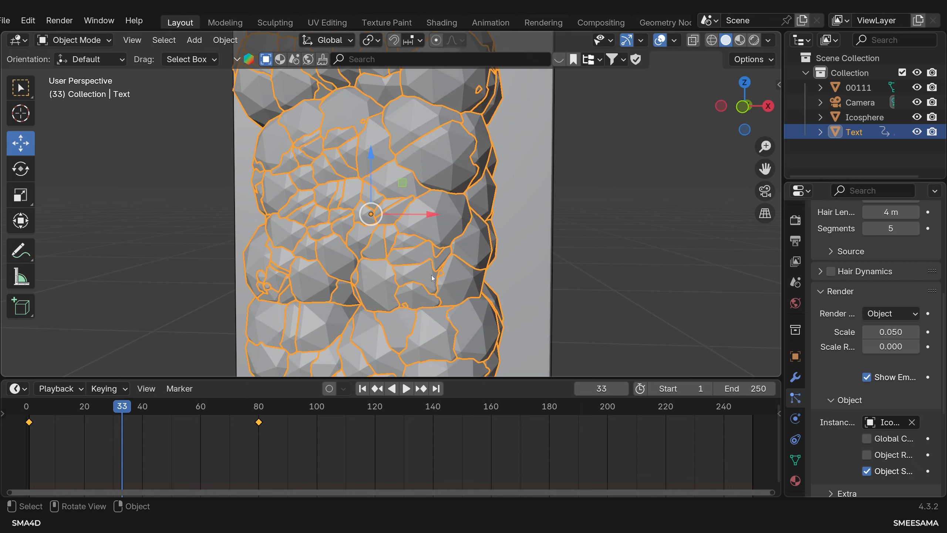
Step: Set the particle source to emit from Volume
{"action": "scroll", "coordinate": [913, 420], "scroll_direction": "down", "scroll_amount": 5}
{"action": "scroll", "coordinate": [830, 344], "scroll_direction": "up", "scroll_amount": 8}
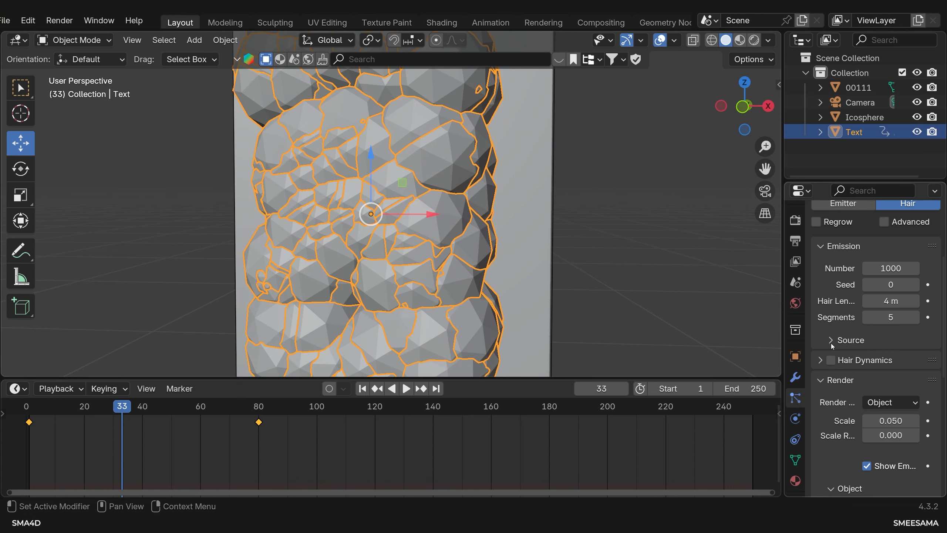
{"action": "left_click", "coordinate": [831, 341]}
{"action": "left_click", "coordinate": [880, 363]}
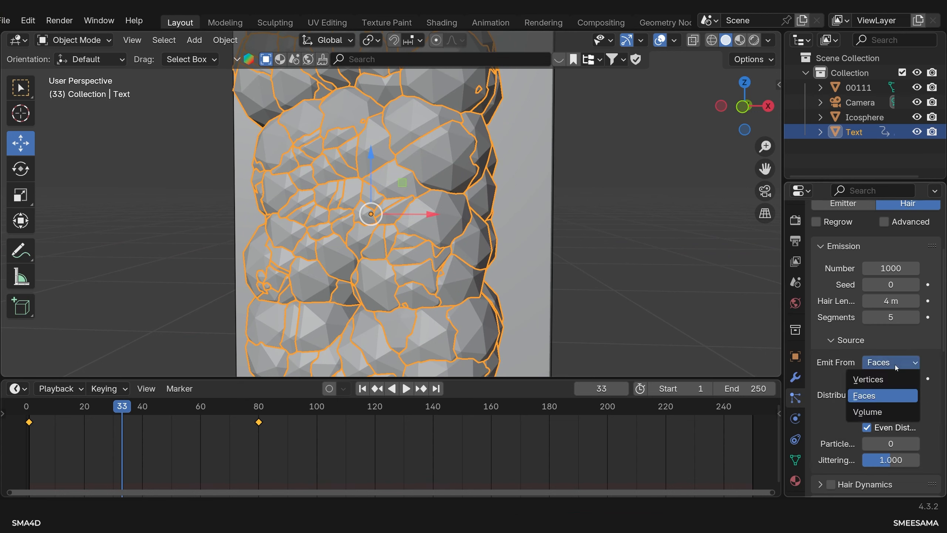
{"action": "left_click", "coordinate": [872, 411]}
Step: Reduce the render scale of the particle instances to 0.003
{"action": "scroll", "coordinate": [900, 488], "scroll_direction": "down", "scroll_amount": 5}
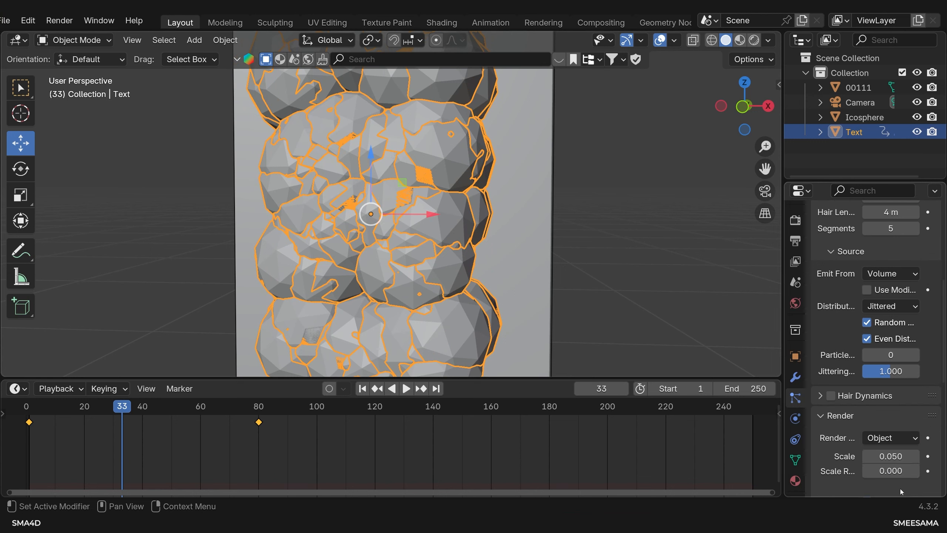
{"action": "left_click_drag", "start_coordinate": [891, 456], "coordinate": [872, 456]}
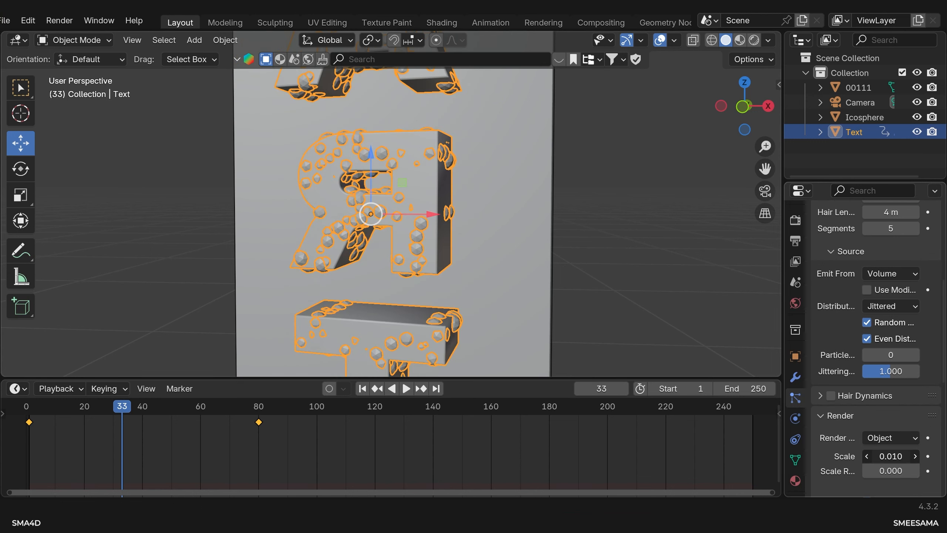
{"action": "double_click", "coordinate": [904, 456]}
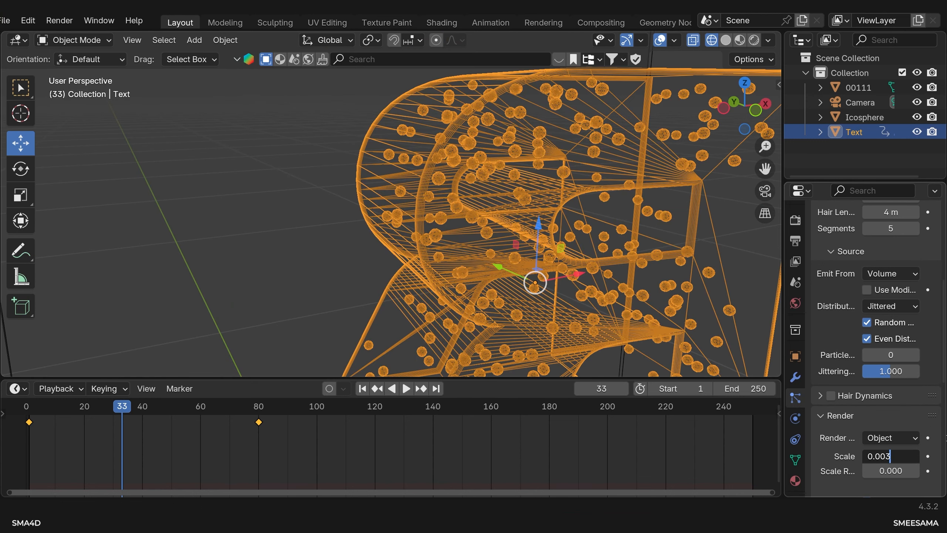
{"action": "type", "text": "0.003"}
{"action": "key", "text": "Return"}
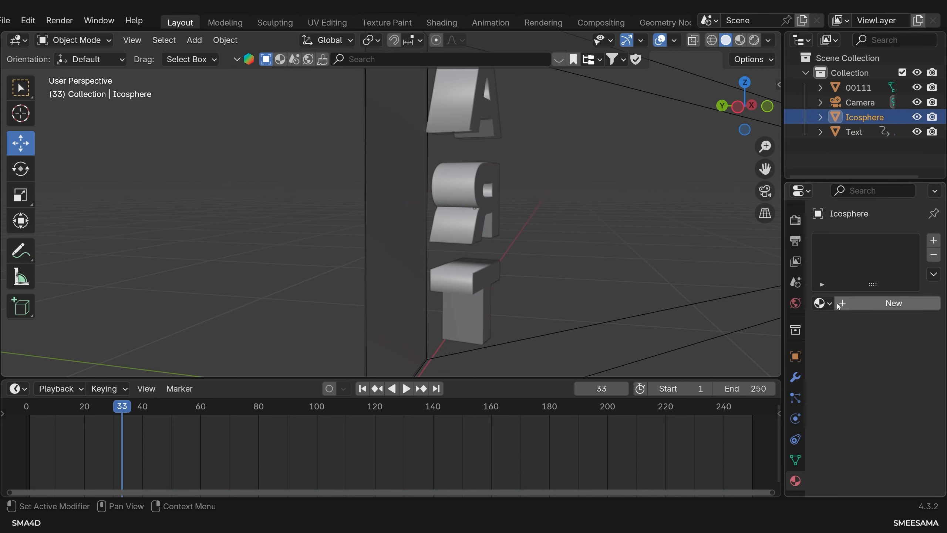
Step: Assign an existing material to the icosphere
{"action": "left_click", "coordinate": [821, 307]}
{"action": "left_click", "coordinate": [615, 353]}
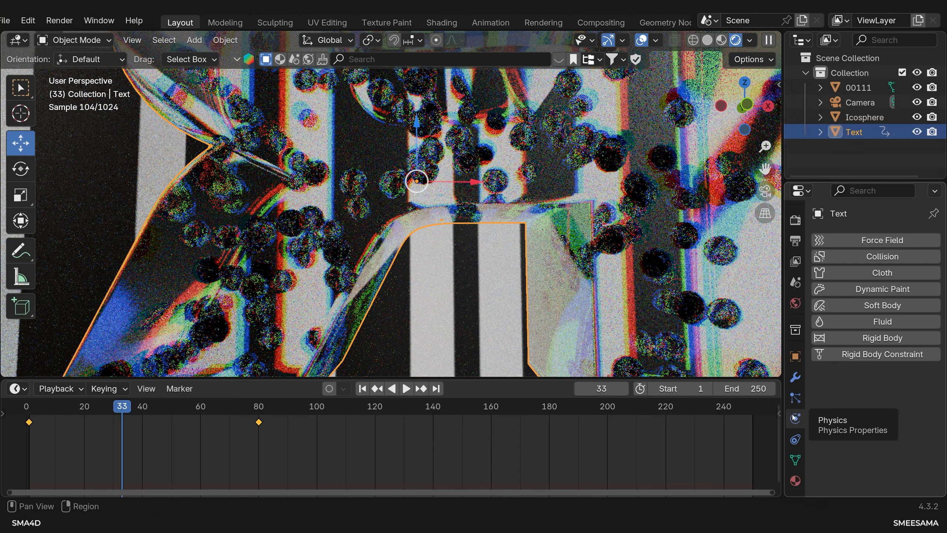
Step: Set the text particles' scale randomness to about 0.453 and their render scale to 0.002
{"action": "left_click", "coordinate": [795, 398]}
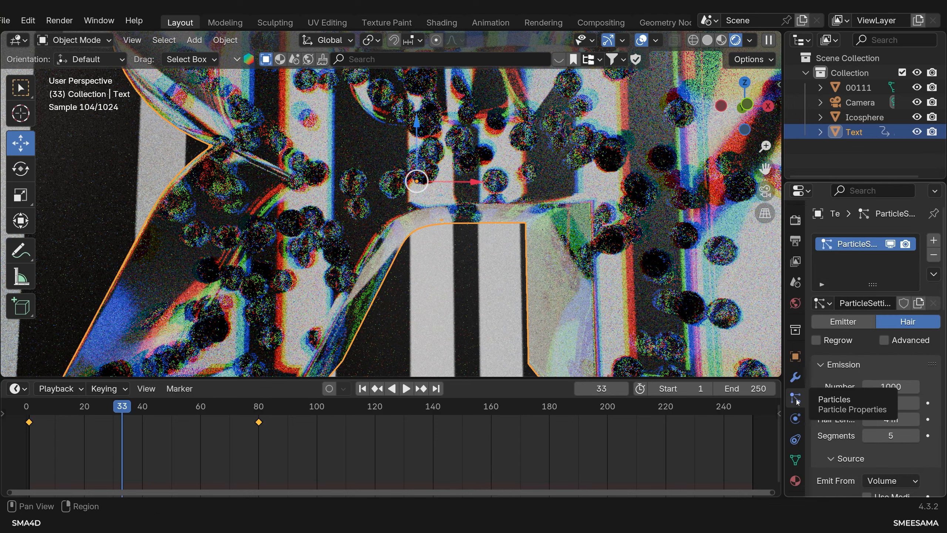
{"action": "scroll", "coordinate": [893, 415], "scroll_direction": "down", "scroll_amount": 10}
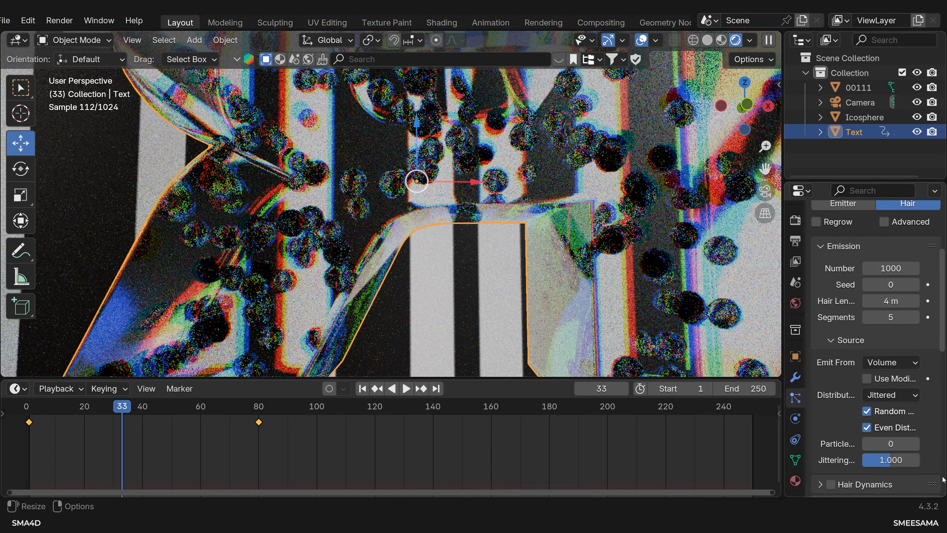
{"action": "left_click_drag", "start_coordinate": [893, 414], "coordinate": [918, 415]}
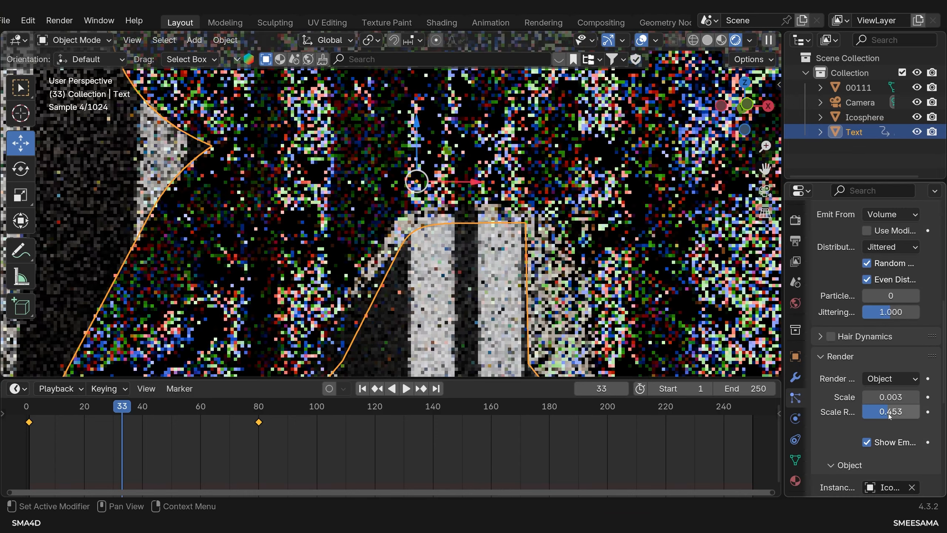
{"action": "left_click", "coordinate": [890, 397]}
{"action": "type", "text": "0.0"}
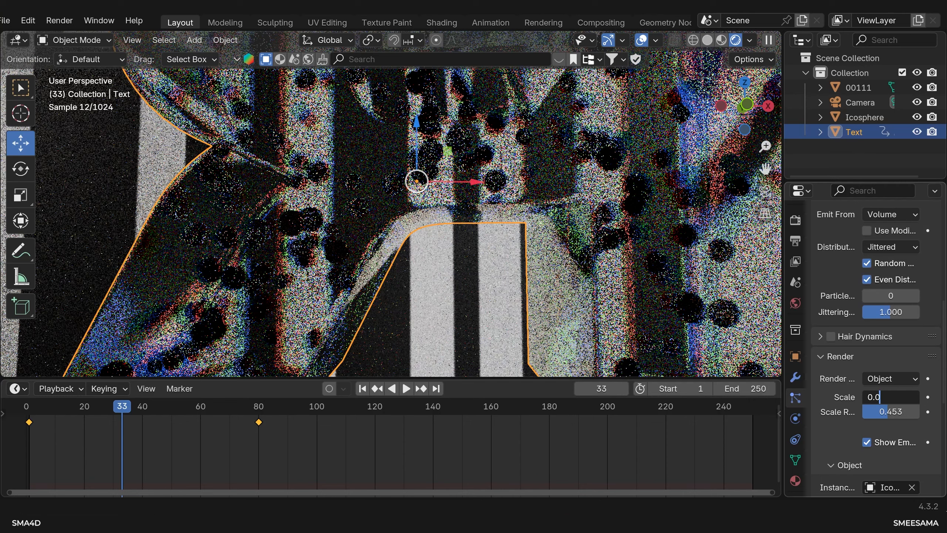
{"action": "type", "text": "02"}
{"action": "key", "text": "Return"}
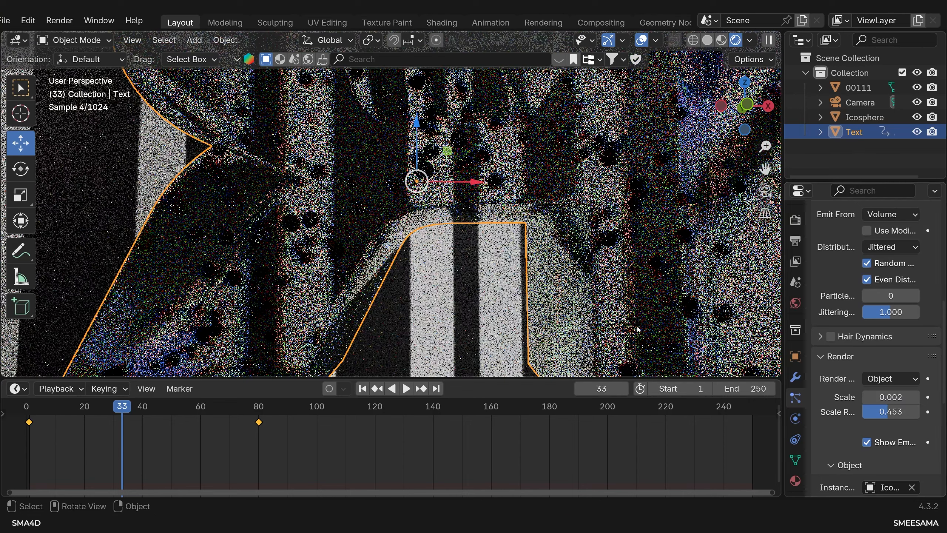
Step: Hide the source icosphere in the viewport, disable it in renders, and play the animation
{"action": "scroll", "coordinate": [708, 251], "scroll_direction": "down", "scroll_amount": 3}
{"action": "scroll", "coordinate": [708, 250], "scroll_direction": "down", "scroll_amount": 5}
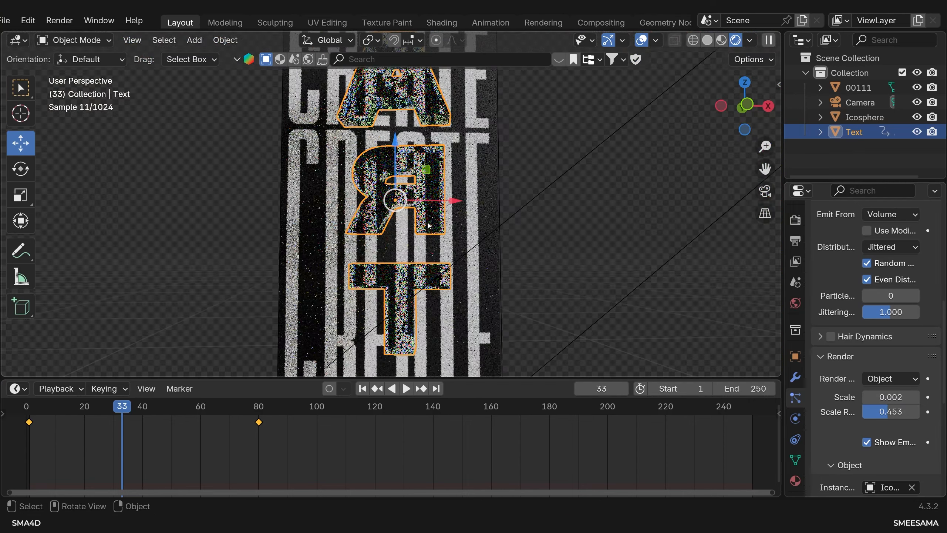
{"action": "left_click", "coordinate": [916, 117]}
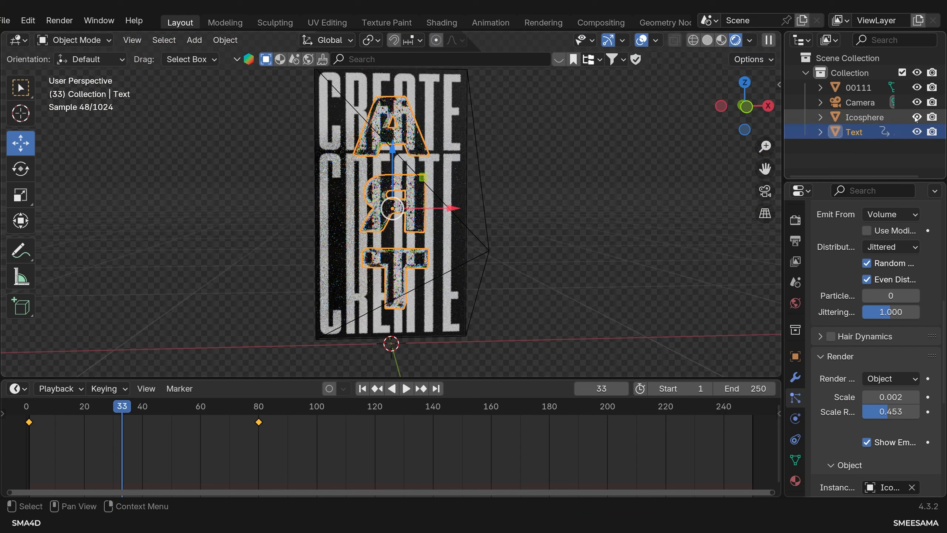
{"action": "left_click", "coordinate": [933, 118]}
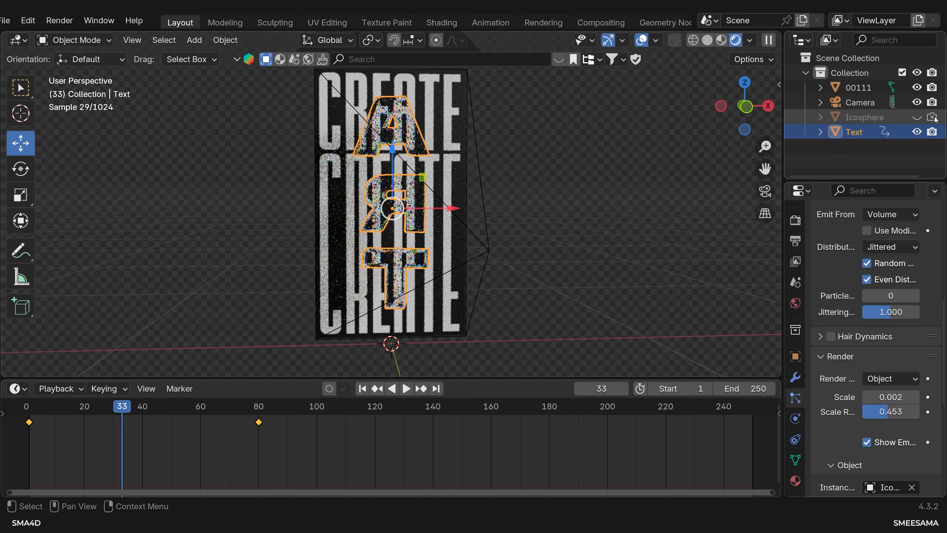
{"action": "key", "text": "space"}
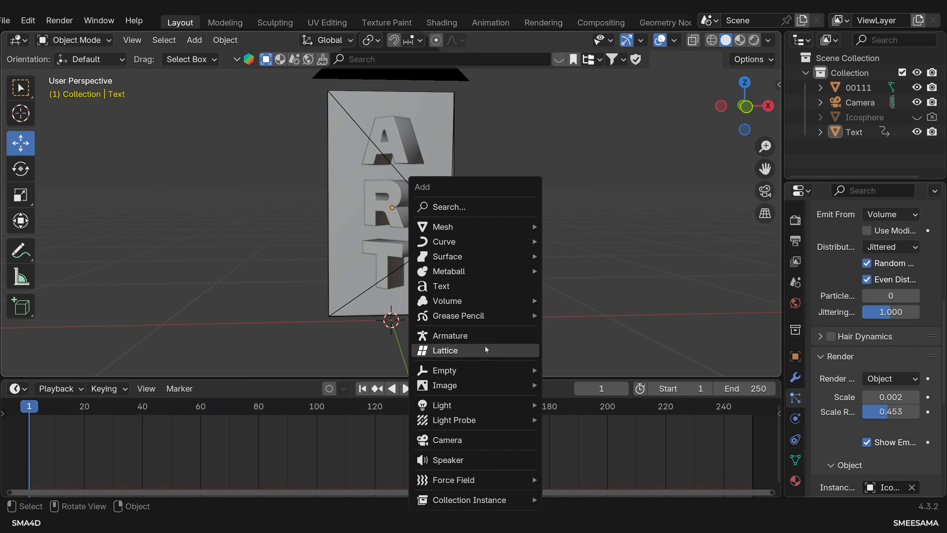
Step: Add an arrows empty by the lettering at about X -0.10, Y -0.30, Z 0.528, scaled 0.225, and keyframe its X location on frame 1
{"action": "mouse_move", "coordinate": [485, 370]}
{"action": "left_click", "coordinate": [594, 272]}
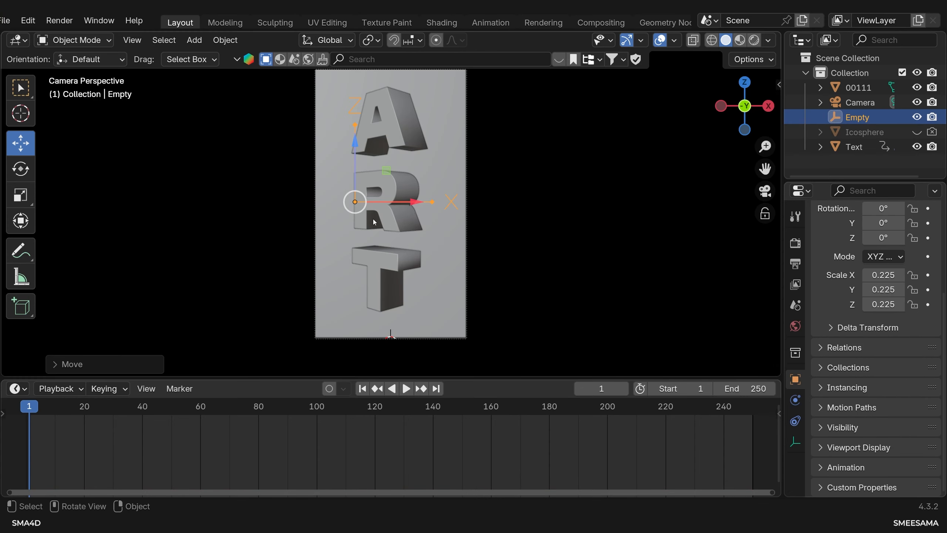
{"action": "scroll", "coordinate": [925, 307], "scroll_direction": "up", "scroll_amount": 5}
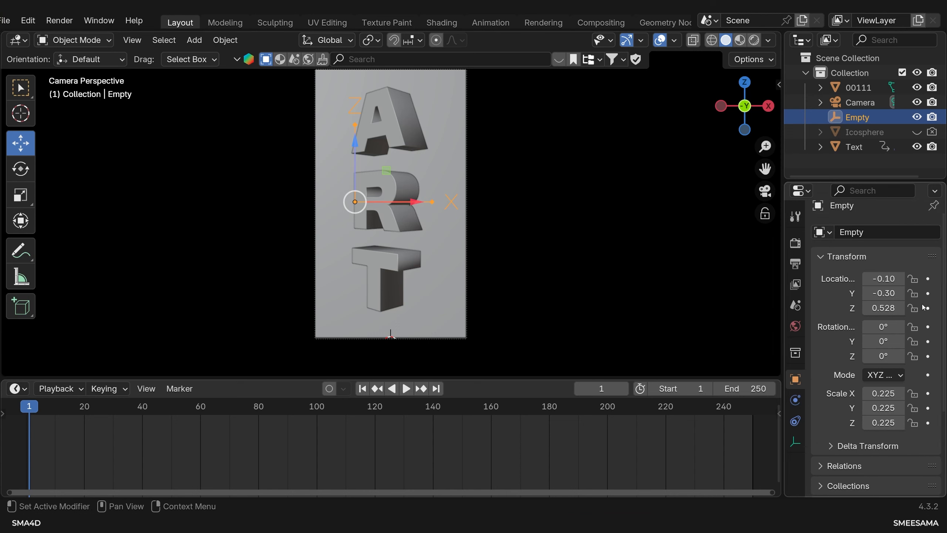
{"action": "left_click", "coordinate": [928, 278]}
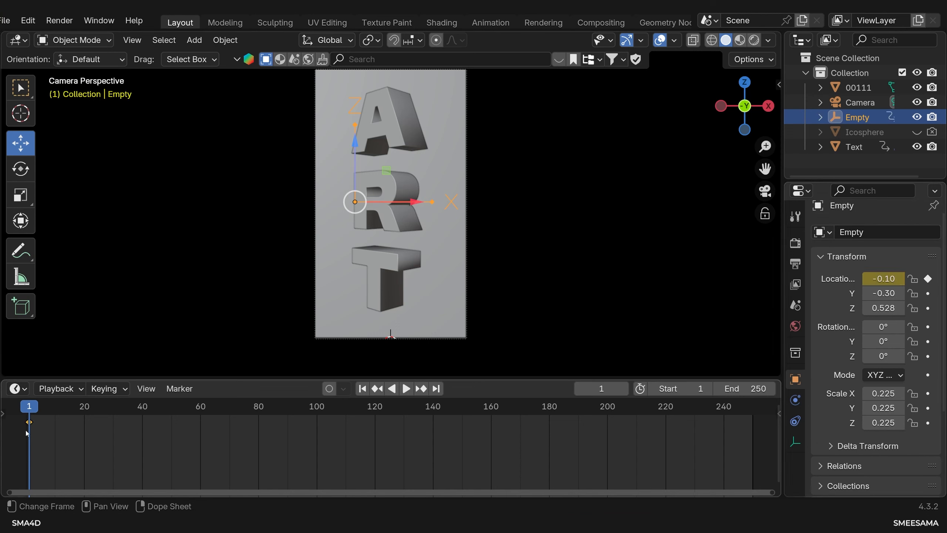
Step: Keyframe the empty's X location on frame 40 with the empty moved across the lettering to about X 0.069
{"action": "left_click_drag", "start_coordinate": [30, 407], "coordinate": [142, 418]}
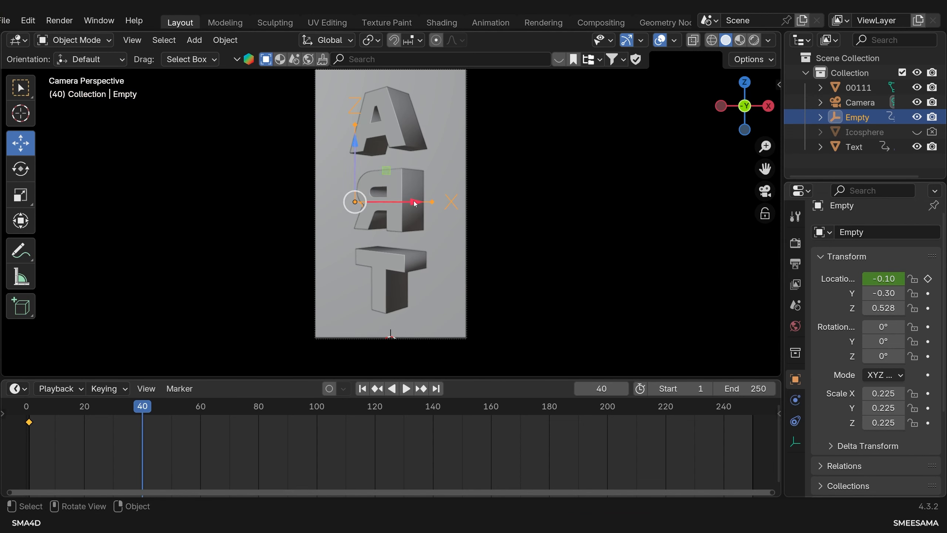
{"action": "left_click_drag", "start_coordinate": [416, 203], "coordinate": [475, 207]}
{"action": "left_click", "coordinate": [928, 279]}
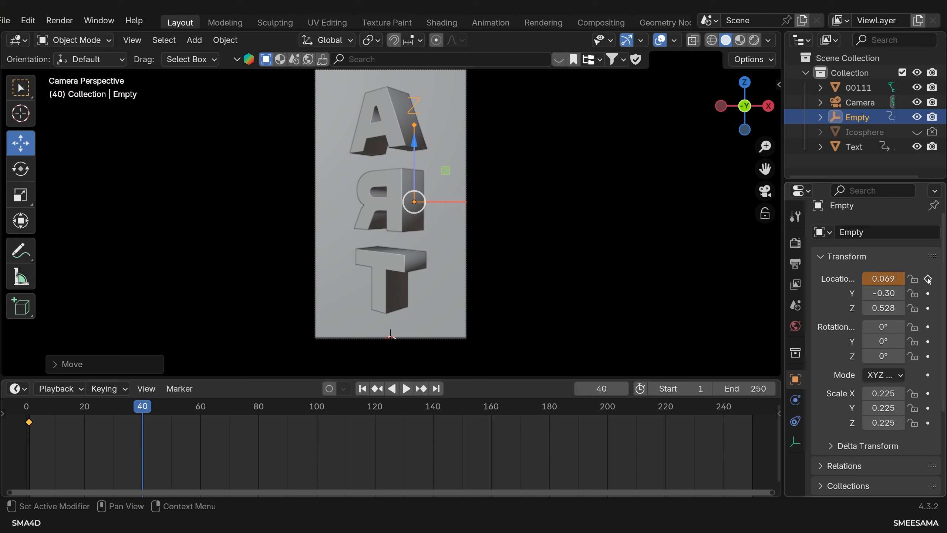
Step: Copy the empty's frame 1 keyframe to frame 80 and play the animation from the start
{"action": "left_click_drag", "start_coordinate": [61, 438], "coordinate": [26, 409]}
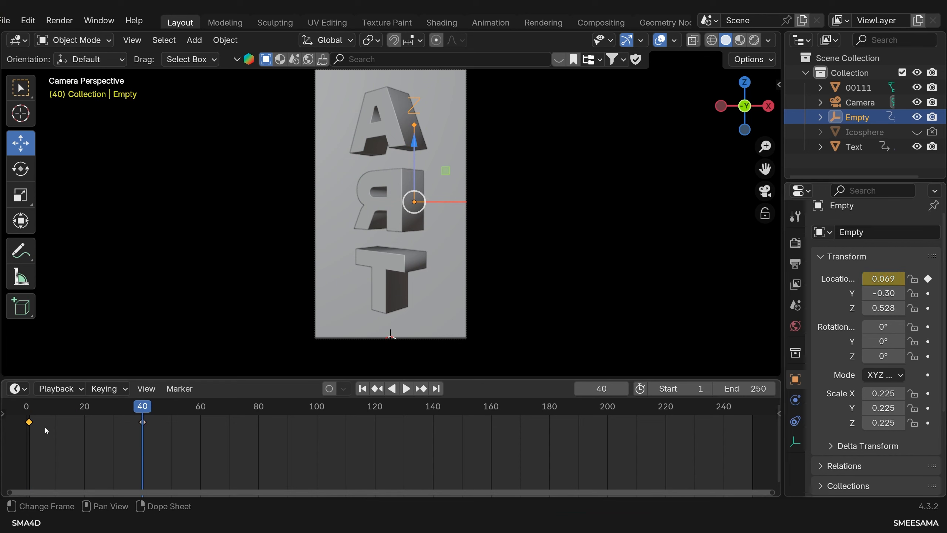
{"action": "left_click_drag", "start_coordinate": [143, 407], "coordinate": [260, 413]}
{"action": "key", "text": "ctrl+v"}
{"action": "key", "text": "shift+Left"}
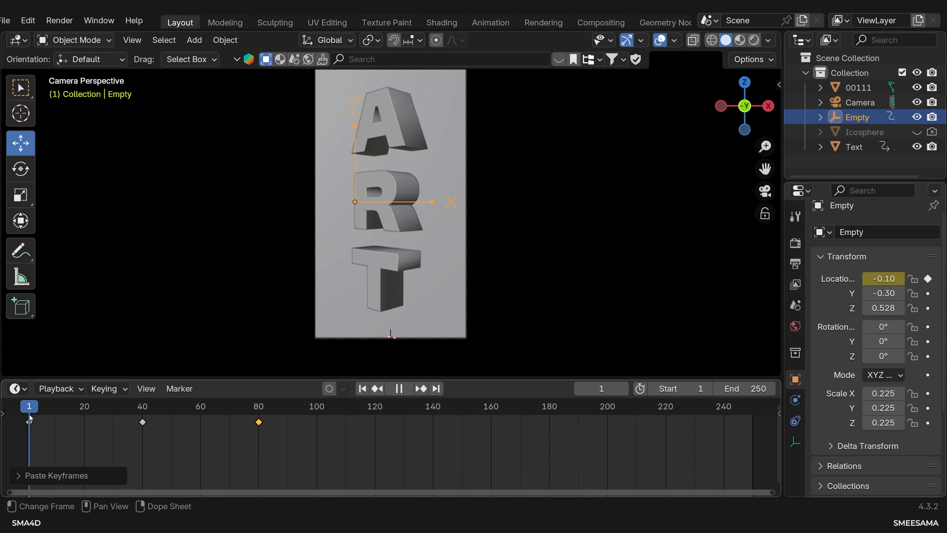
{"action": "key", "text": "space"}
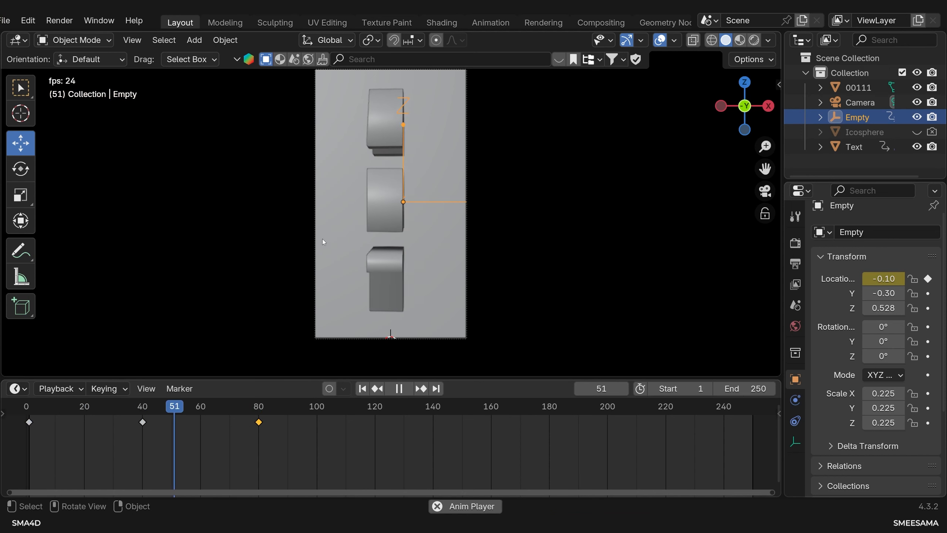
{"action": "key", "text": "space"}
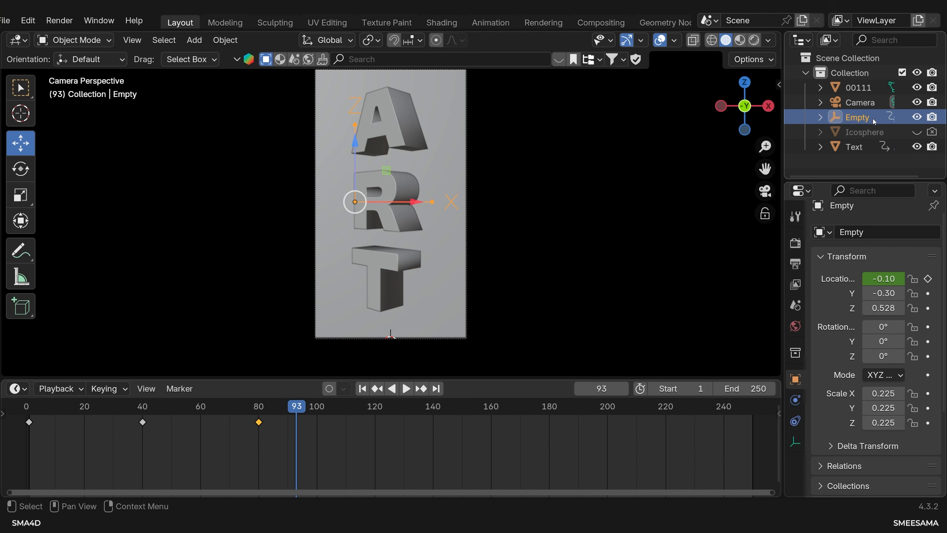
Step: Duplicate the animated arrows empty twice in place
{"action": "key", "text": "shift+d"}
{"action": "key", "text": "Escape"}
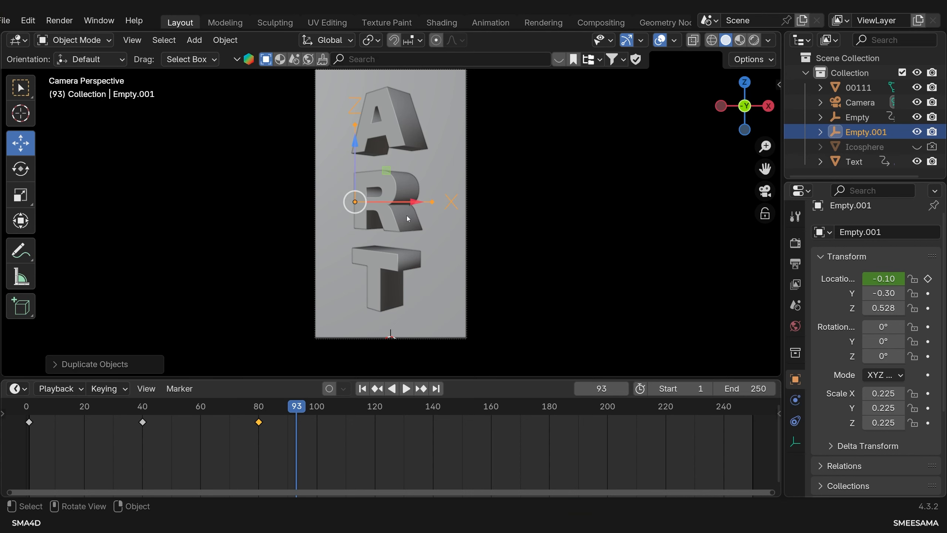
{"action": "key", "text": "shift+d"}
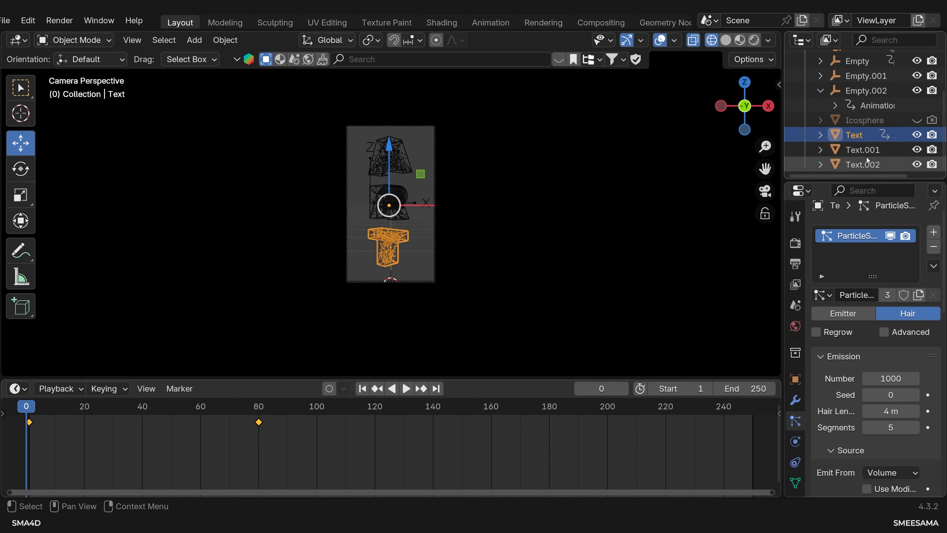
Step: Select the letter T object and enlarge the outliner enough to list all the empties and text objects
{"action": "scroll", "coordinate": [867, 152], "scroll_direction": "up", "scroll_amount": 2}
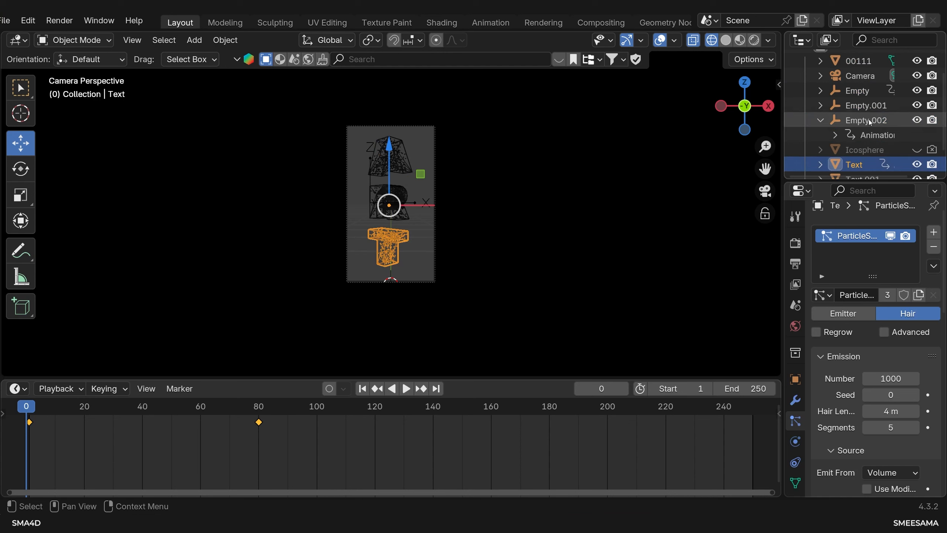
{"action": "left_click", "coordinate": [858, 90]}
{"action": "scroll", "coordinate": [859, 142], "scroll_direction": "down", "scroll_amount": 2}
{"action": "left_click", "coordinate": [868, 135]}
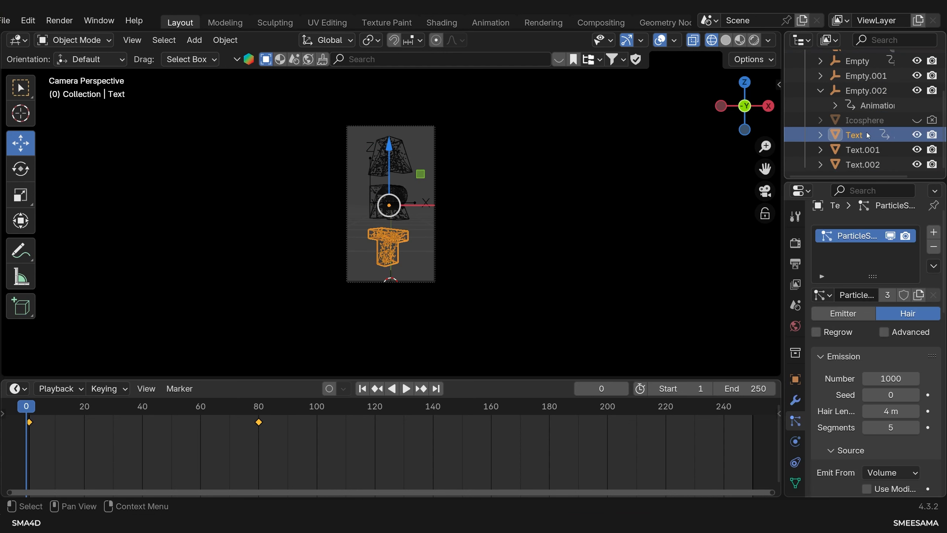
{"action": "scroll", "coordinate": [866, 135], "scroll_direction": "up", "scroll_amount": 2}
{"action": "scroll", "coordinate": [865, 135], "scroll_direction": "down", "scroll_amount": 2}
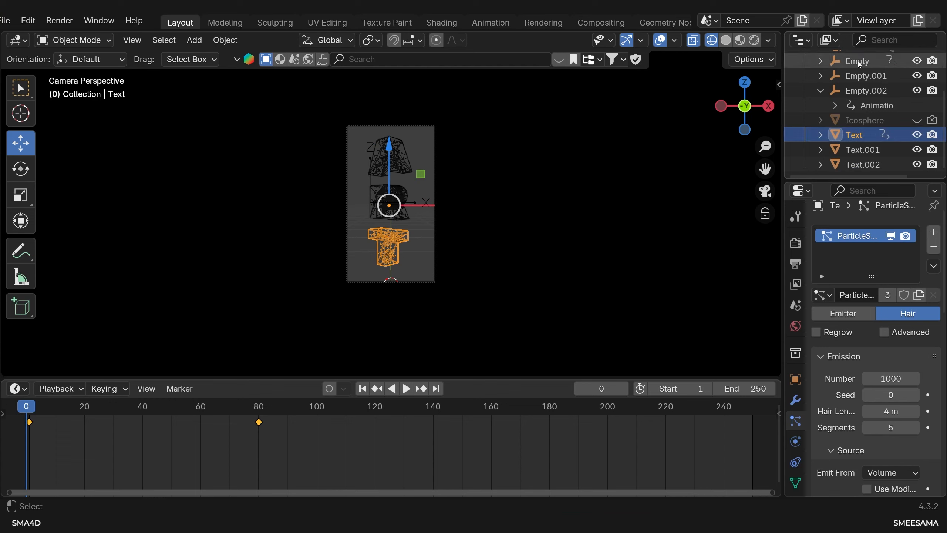
{"action": "left_click_drag", "start_coordinate": [865, 181], "coordinate": [865, 335]}
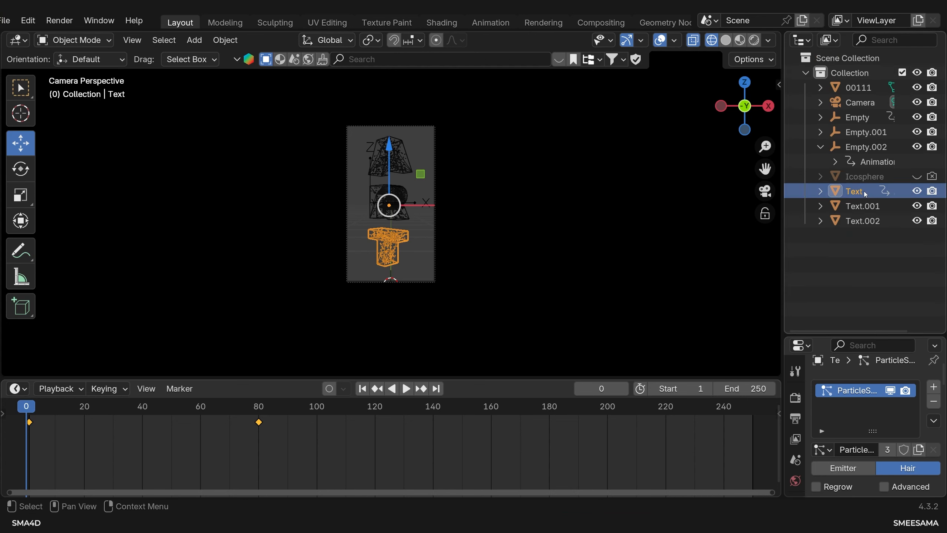
Step: Parent the letter T object (Text) to the original Empty and check the hierarchy under it
{"action": "left_click", "coordinate": [866, 117], "text": "ctrl"}
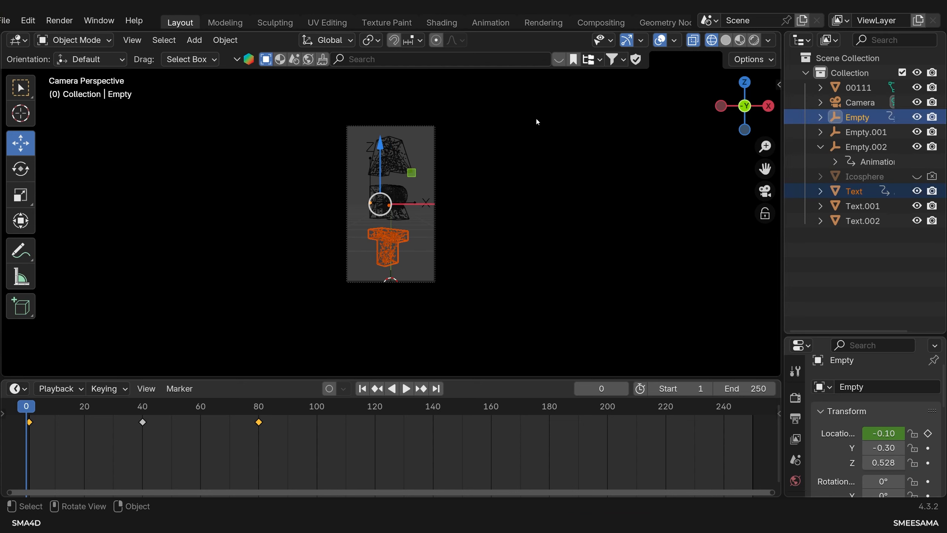
{"action": "key", "text": "ctrl+p"}
{"action": "left_click", "coordinate": [231, 151]}
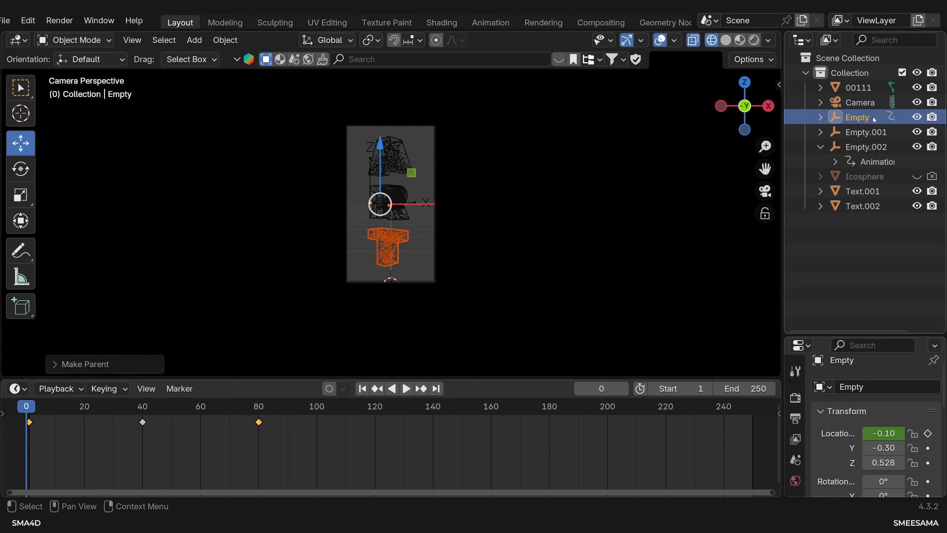
{"action": "left_click", "coordinate": [824, 117]}
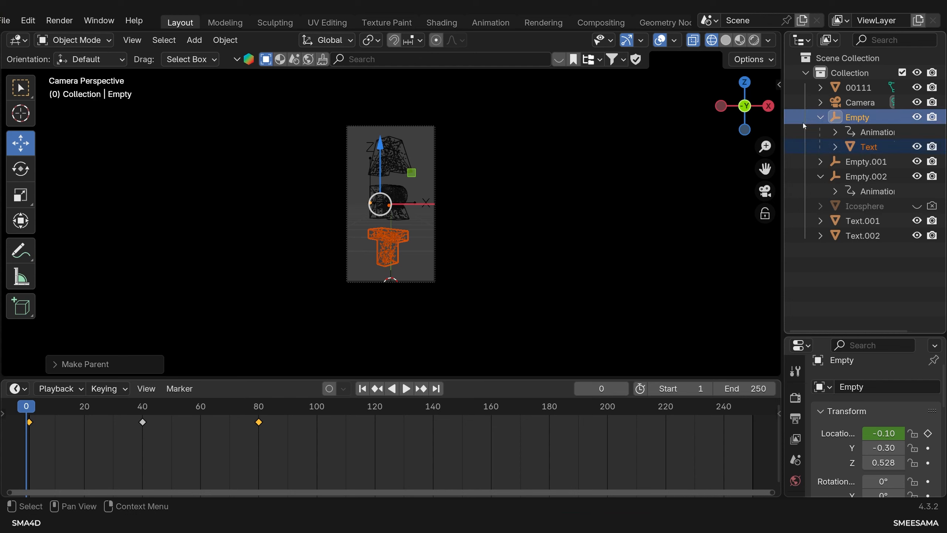
{"action": "left_click", "coordinate": [820, 118]}
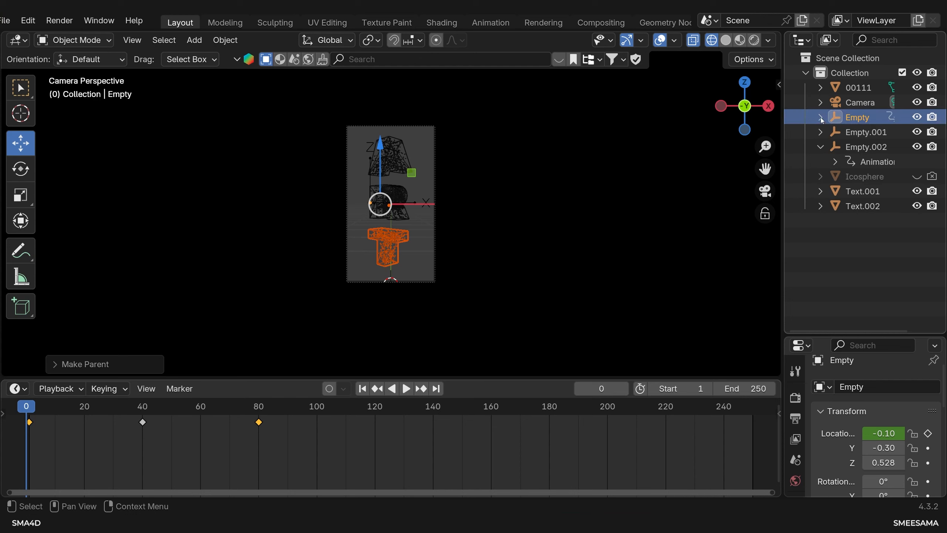
Step: Parent the letter A object (Text.001) to Empty.001
{"action": "left_click", "coordinate": [880, 191]}
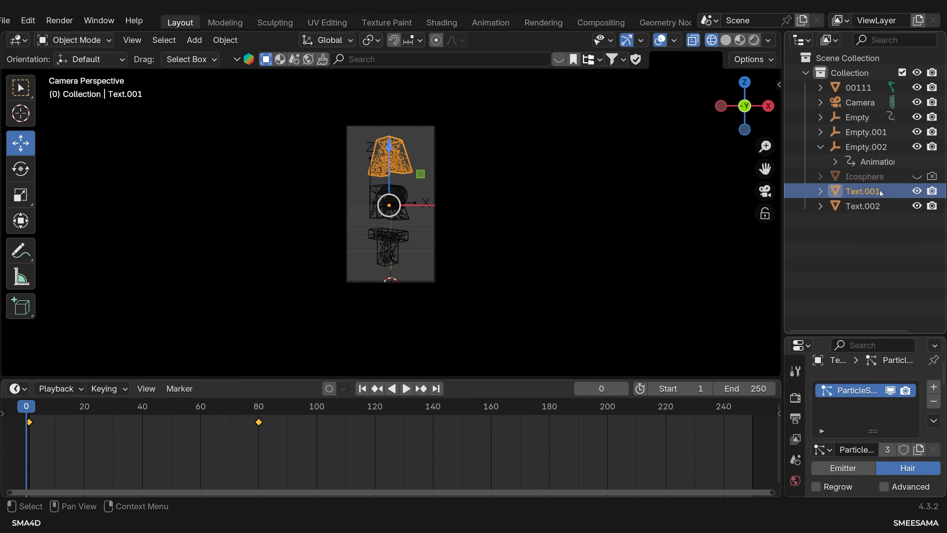
{"action": "left_click", "coordinate": [882, 133], "text": "ctrl"}
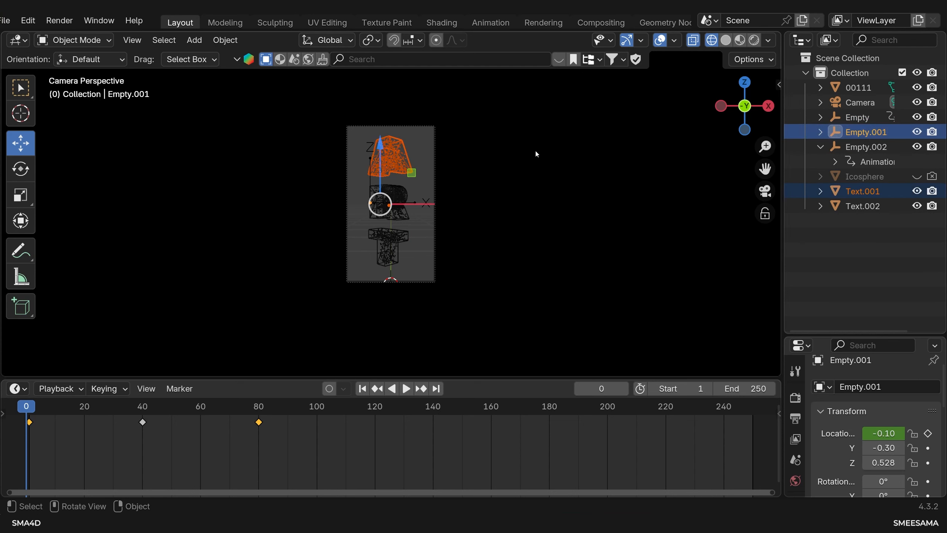
{"action": "key", "text": "ctrl+p"}
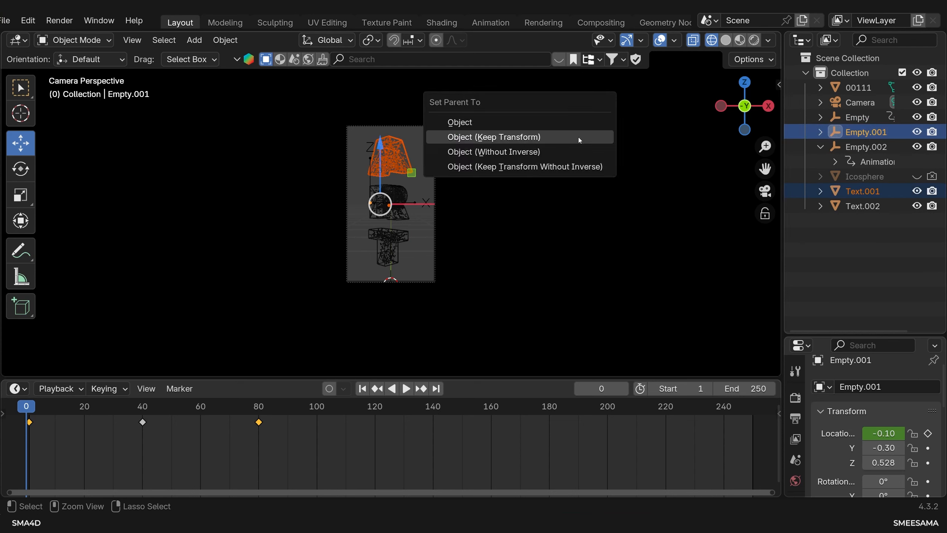